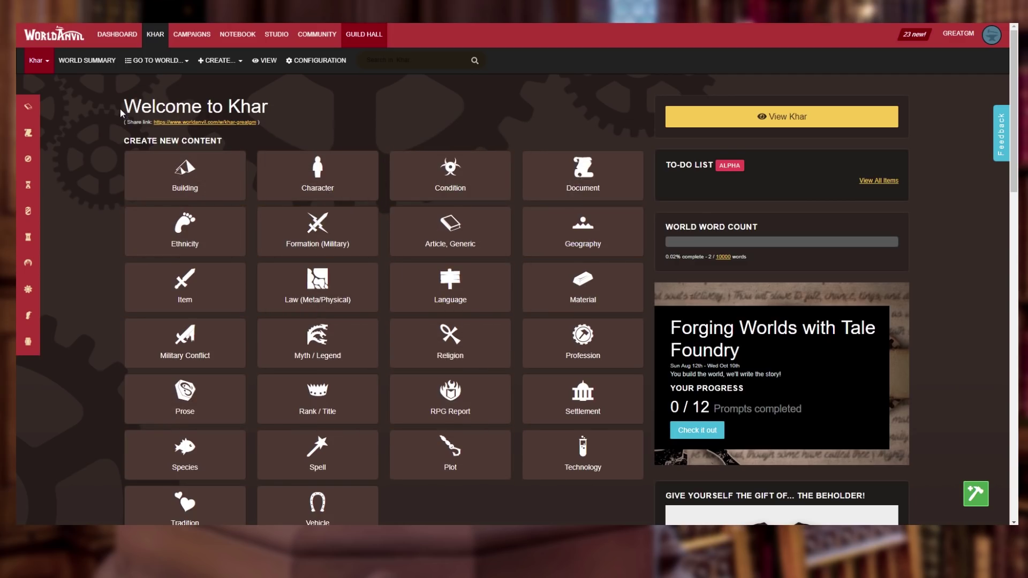
# Open the Khar in profile map for editing from the world's list of maps
pyautogui.click(187, 62)
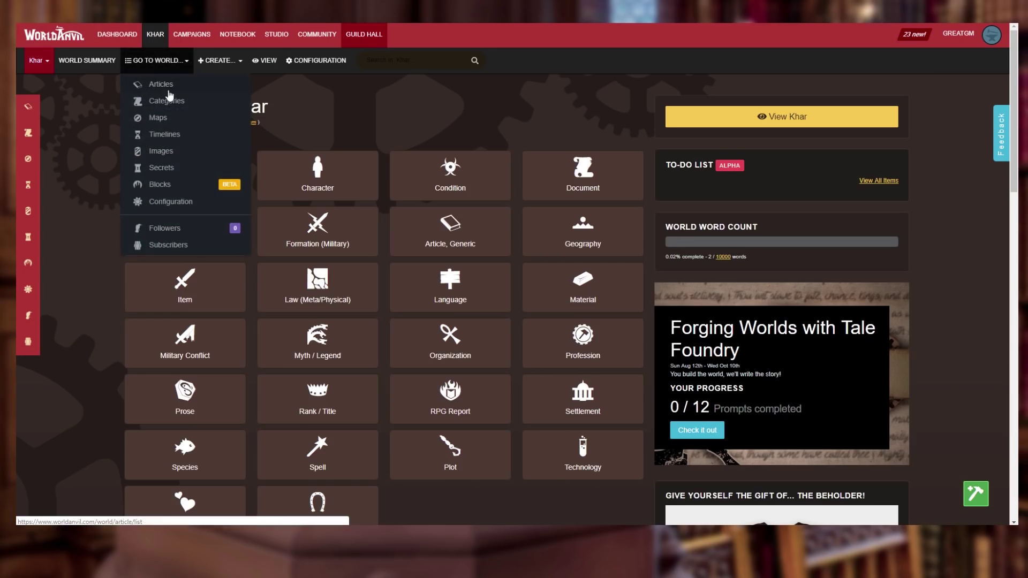
pyautogui.click(158, 118)
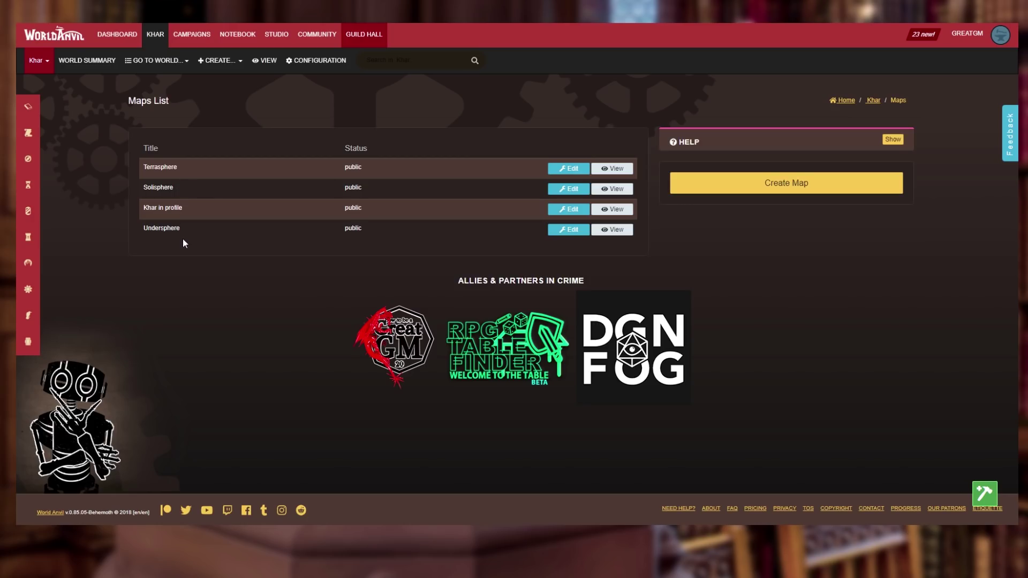
pyautogui.click(576, 213)
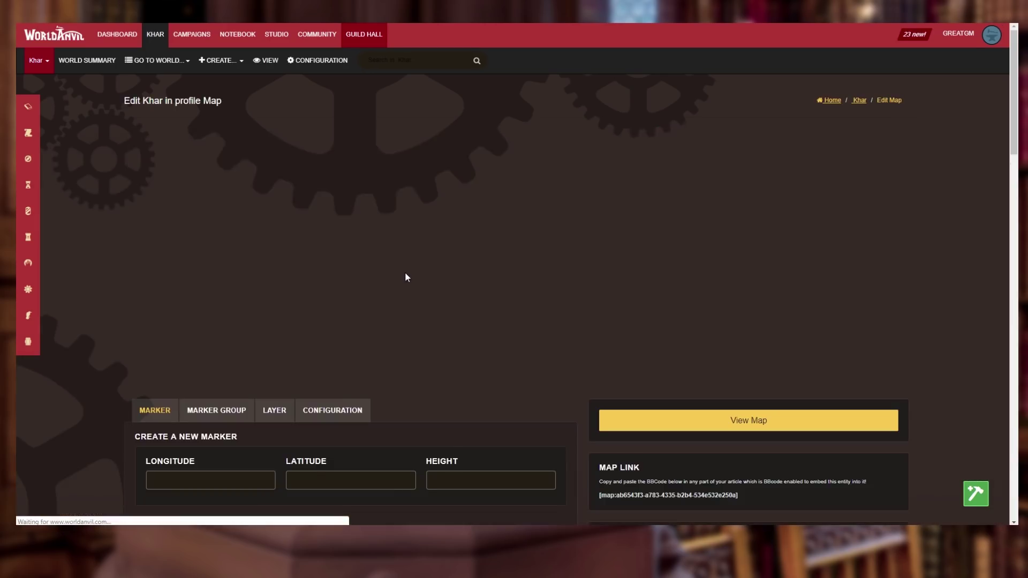
# Examine the map's four numbered spheres, its legend and its notes on movement between the spheres, dismissing the new marker's hint
pyautogui.moveTo(449, 195); pyautogui.dragTo(389, 262)
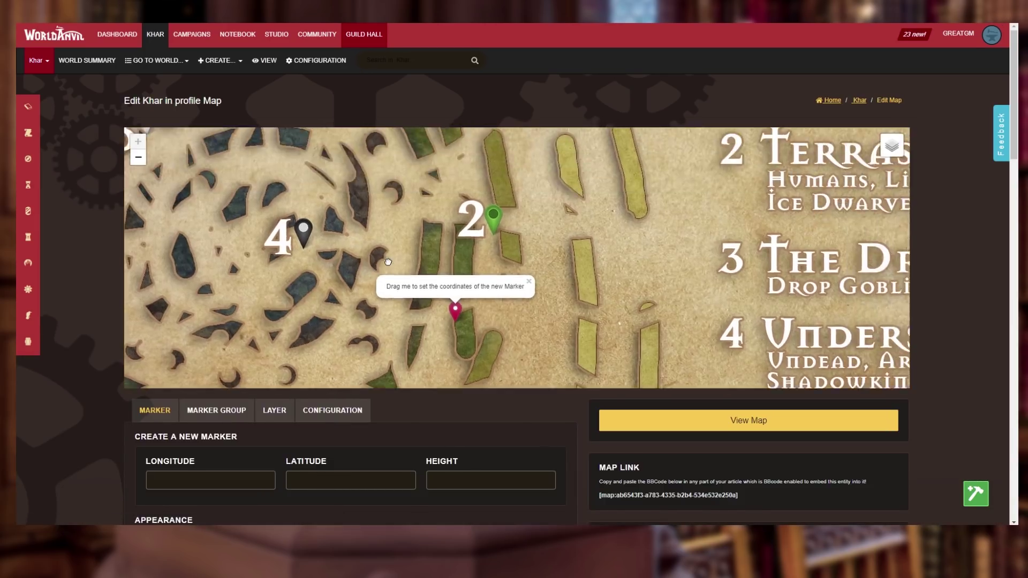
pyautogui.scroll(-4, 388, 261)
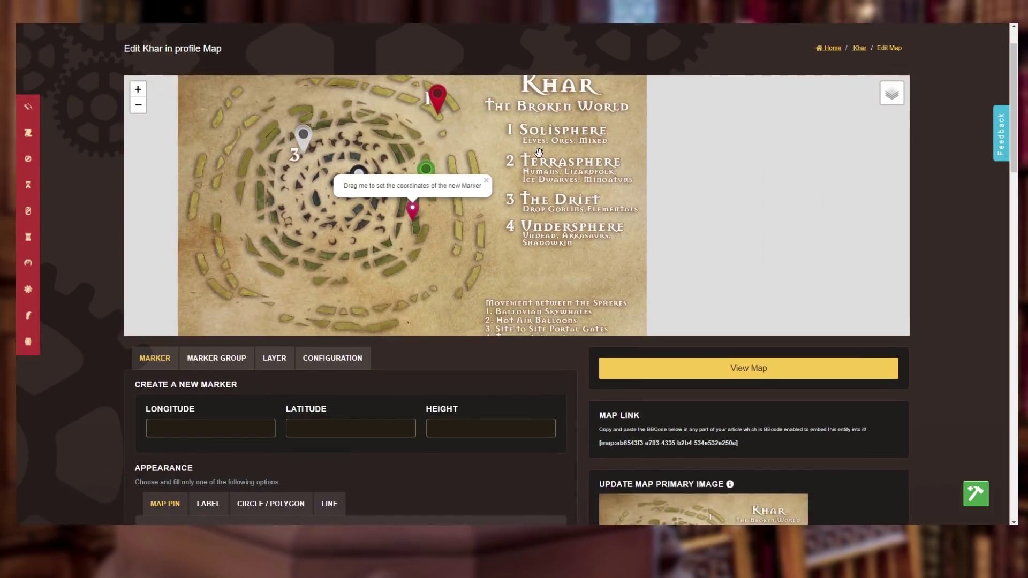
pyautogui.moveTo(539, 153); pyautogui.dragTo(532, 177)
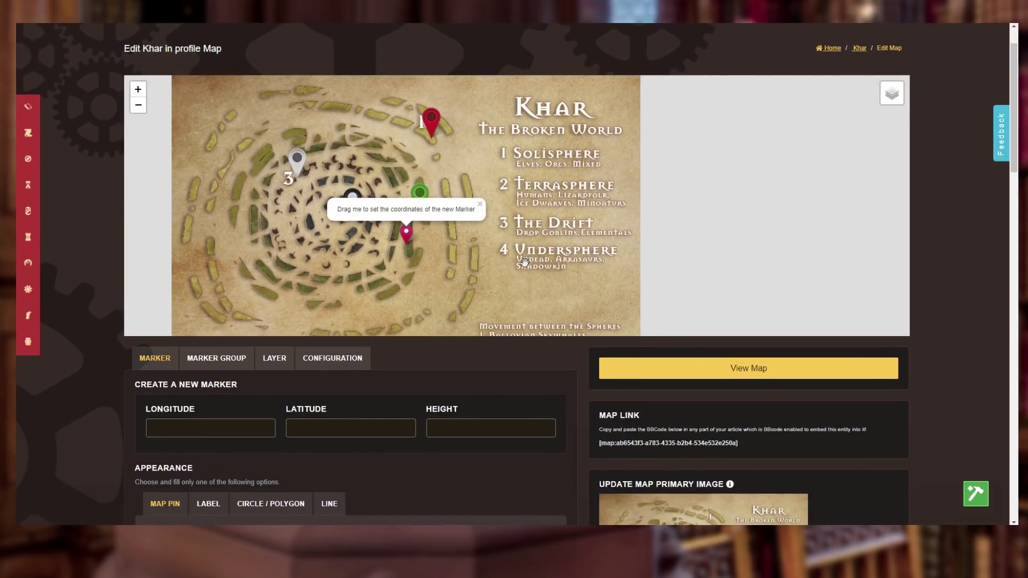
pyautogui.moveTo(512, 282); pyautogui.dragTo(525, 221)
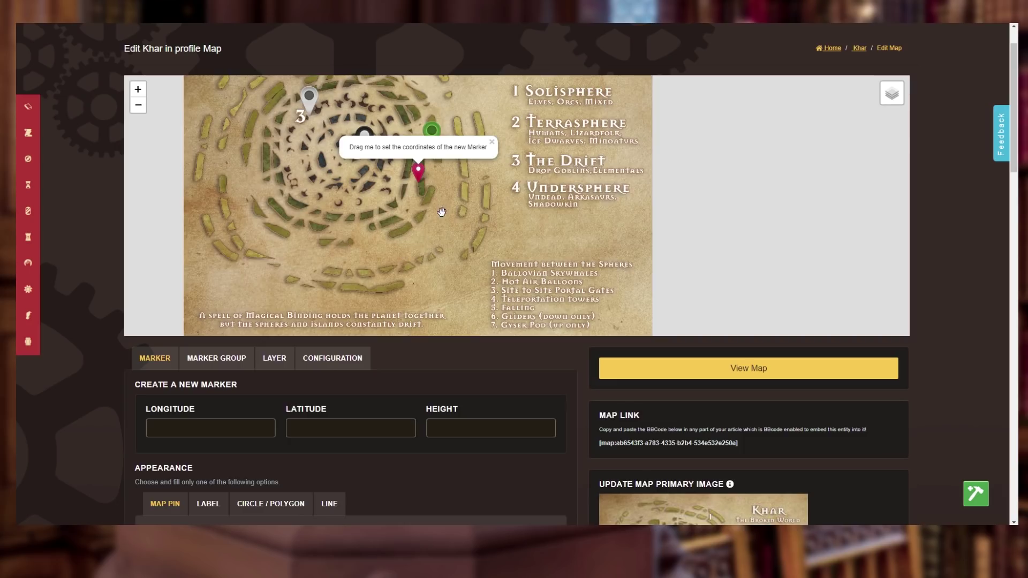
pyautogui.moveTo(442, 210); pyautogui.dragTo(400, 289)
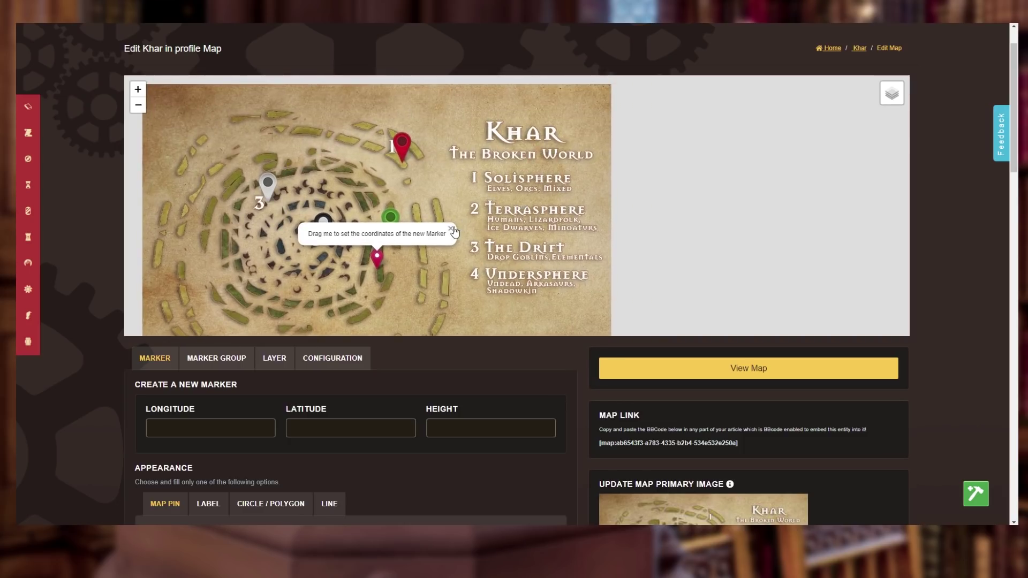
pyautogui.click(451, 229)
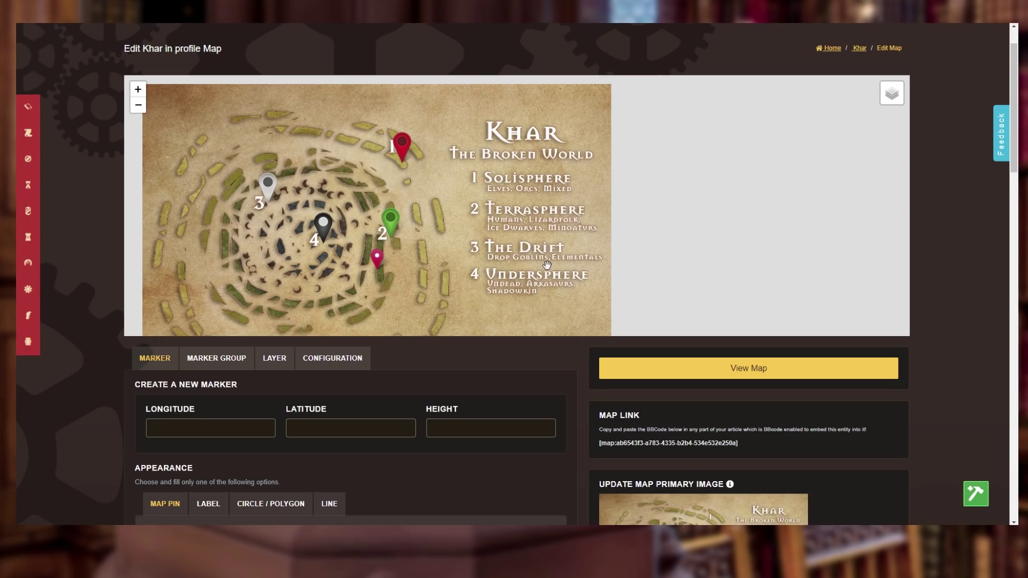
pyautogui.moveTo(460, 325); pyautogui.dragTo(477, 260)
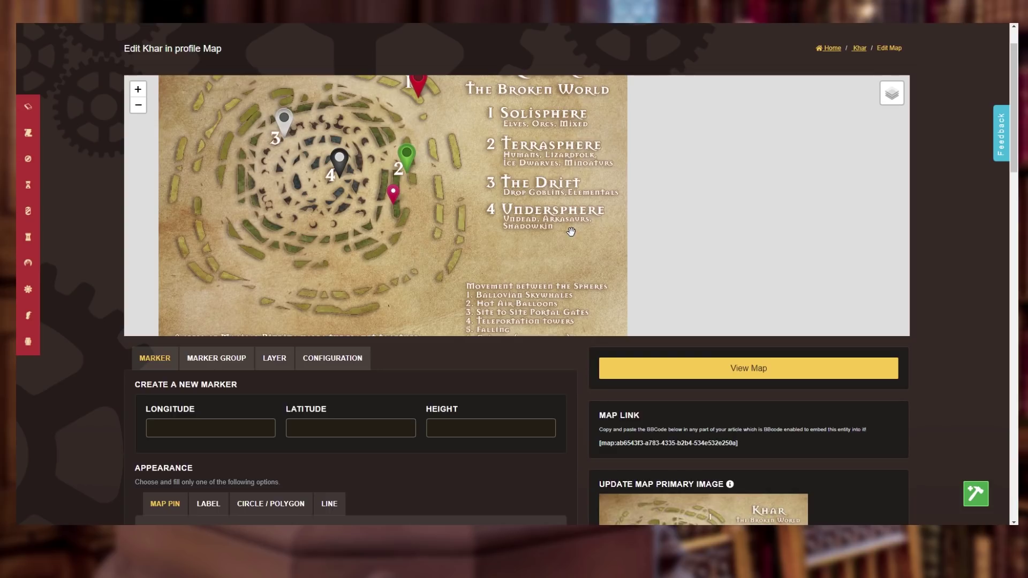
pyautogui.moveTo(510, 252); pyautogui.dragTo(515, 192)
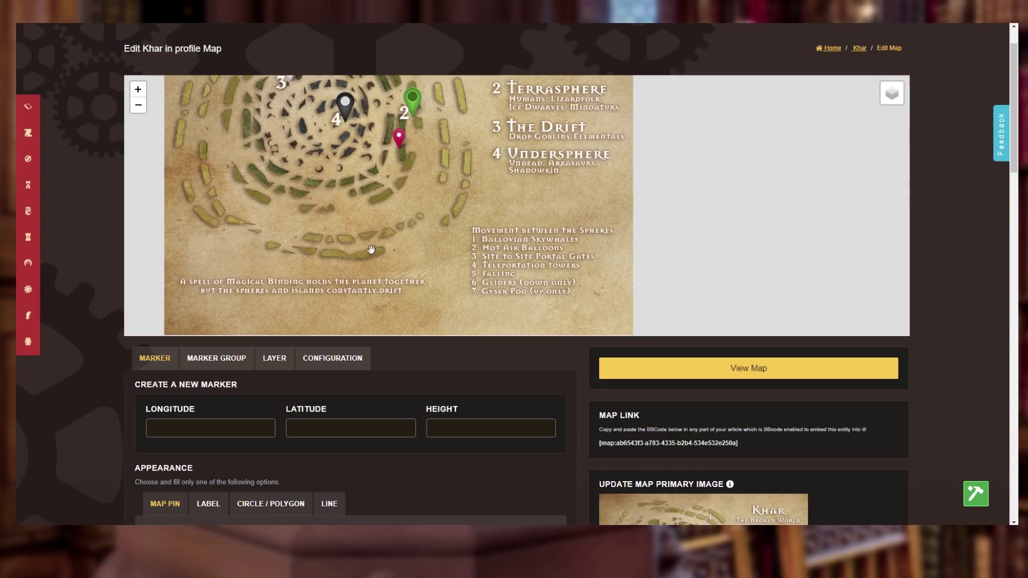
pyautogui.moveTo(325, 182); pyautogui.dragTo(343, 264)
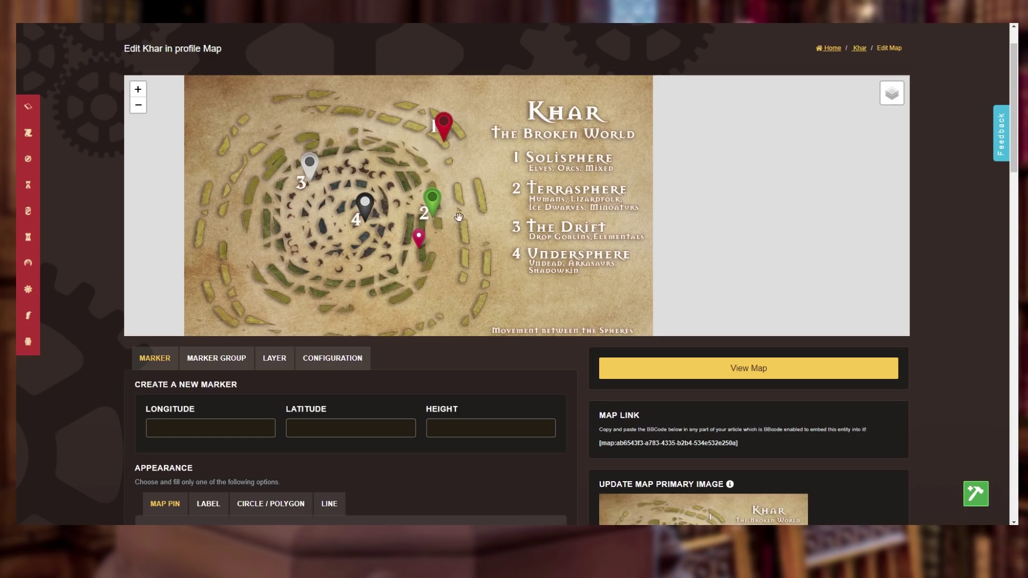
pyautogui.moveTo(459, 217); pyautogui.dragTo(409, 183)
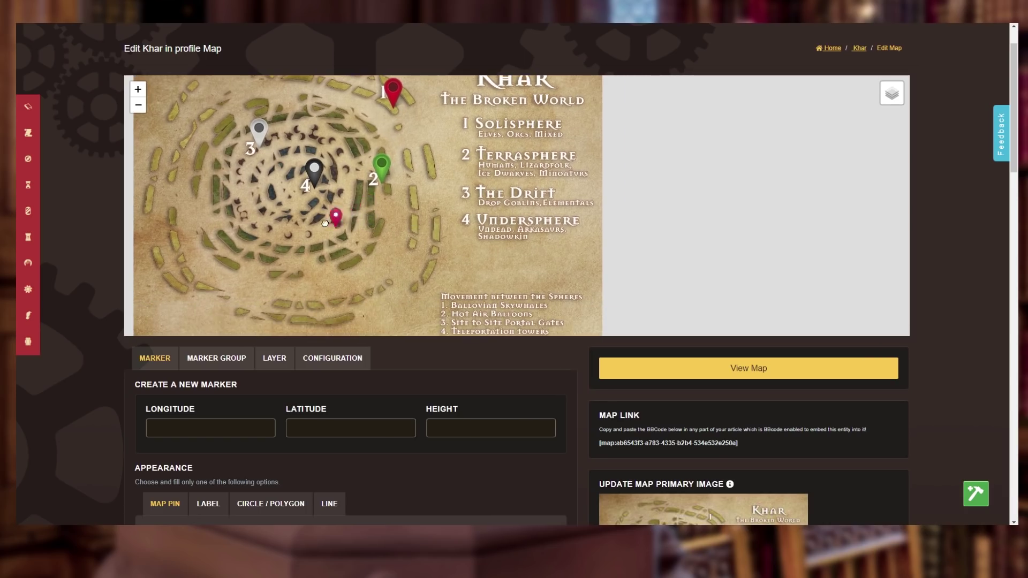
# Place the new marker at longitude 593, latitude 780 on the map and set its pin to Asteroid, Green
pyautogui.moveTo(334, 217)
pyautogui.mouseDown()
pyautogui.moveTo(177, 231)
pyautogui.moveTo(256, 272)
pyautogui.moveTo(254, 260)
pyautogui.mouseUp()
pyautogui.scroll(-5, 387, 409)
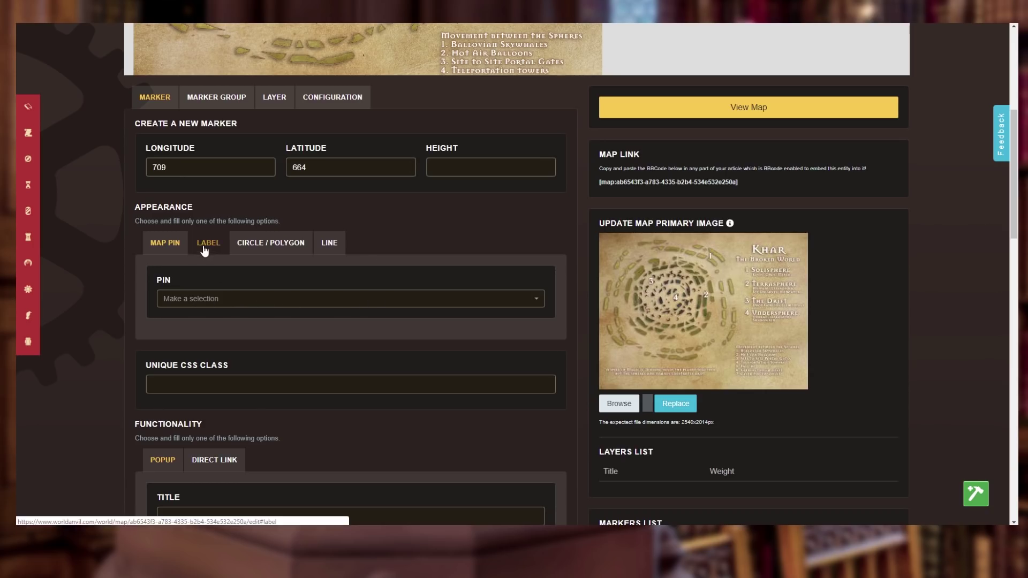
pyautogui.click(194, 304)
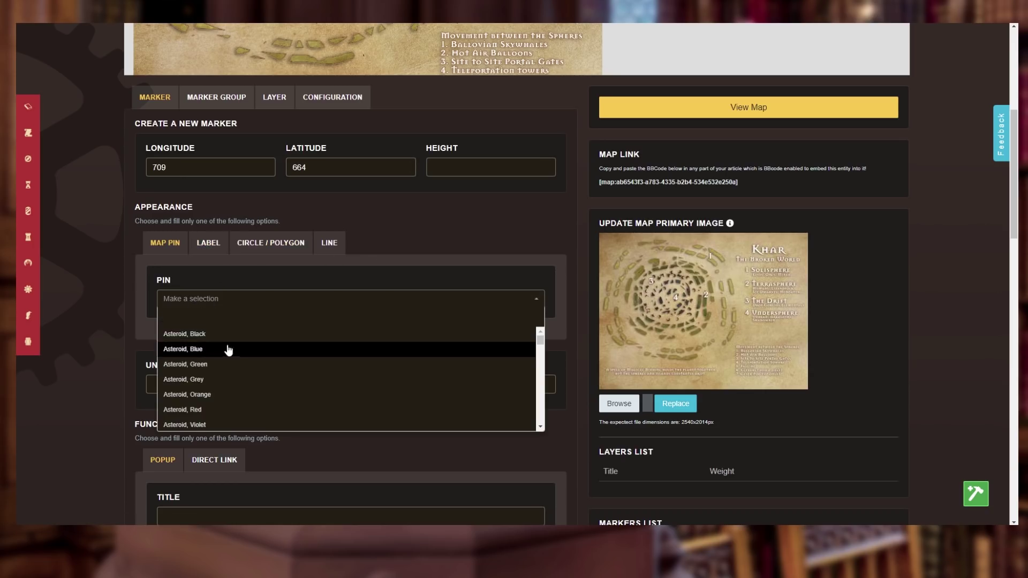
pyautogui.click(212, 367)
pyautogui.scroll(3, 306, 312)
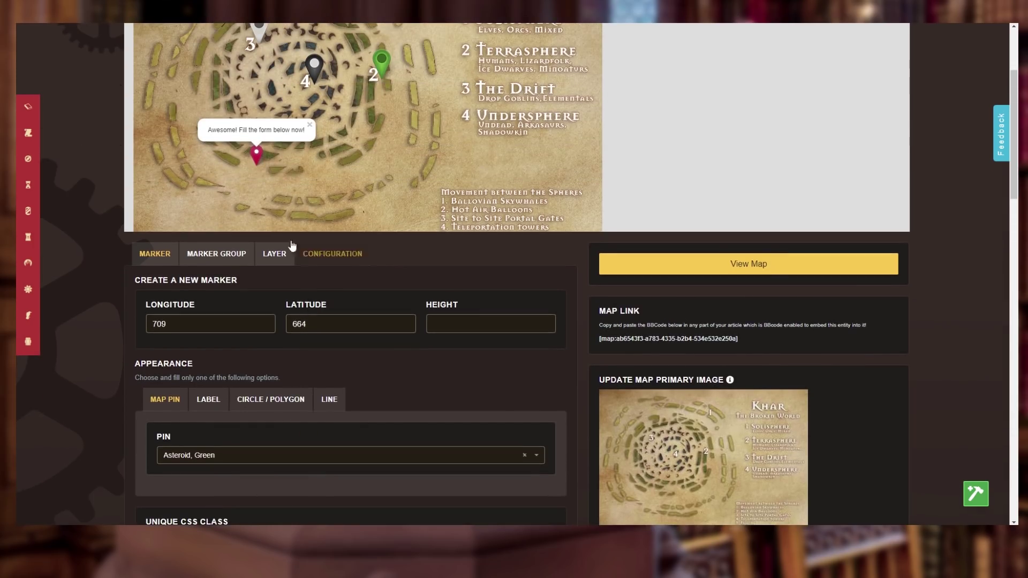
pyautogui.moveTo(257, 163); pyautogui.dragTo(278, 184)
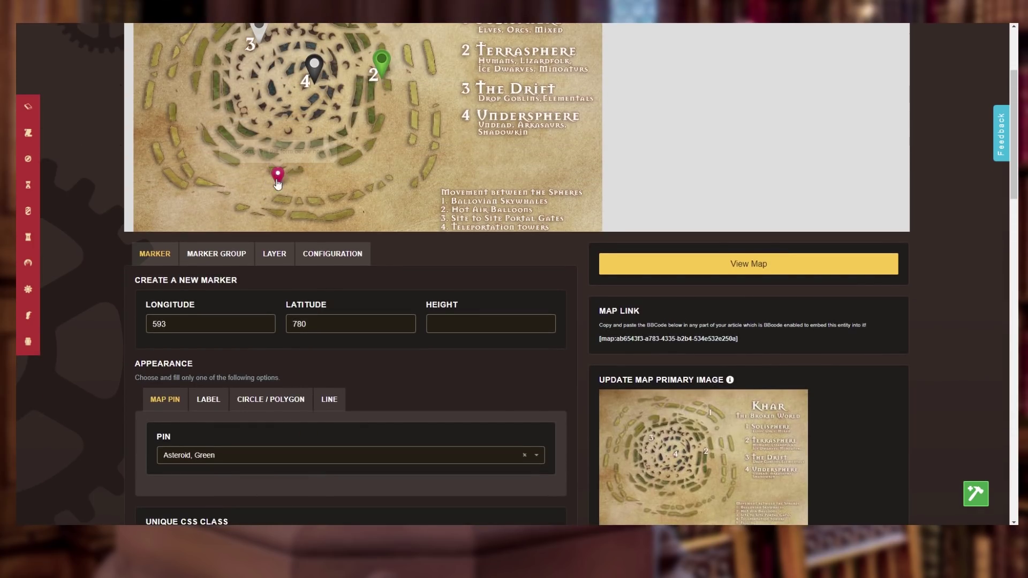
# Review the circle/polygon and label appearance options for the new marker and return to its map pin settings
pyautogui.scroll(-3, 375, 359)
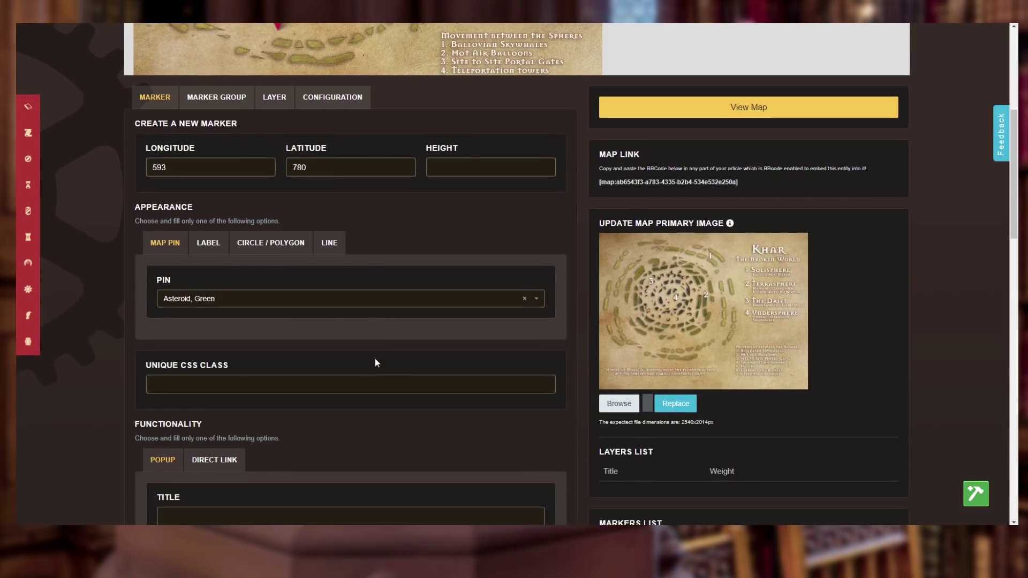
pyautogui.click(248, 246)
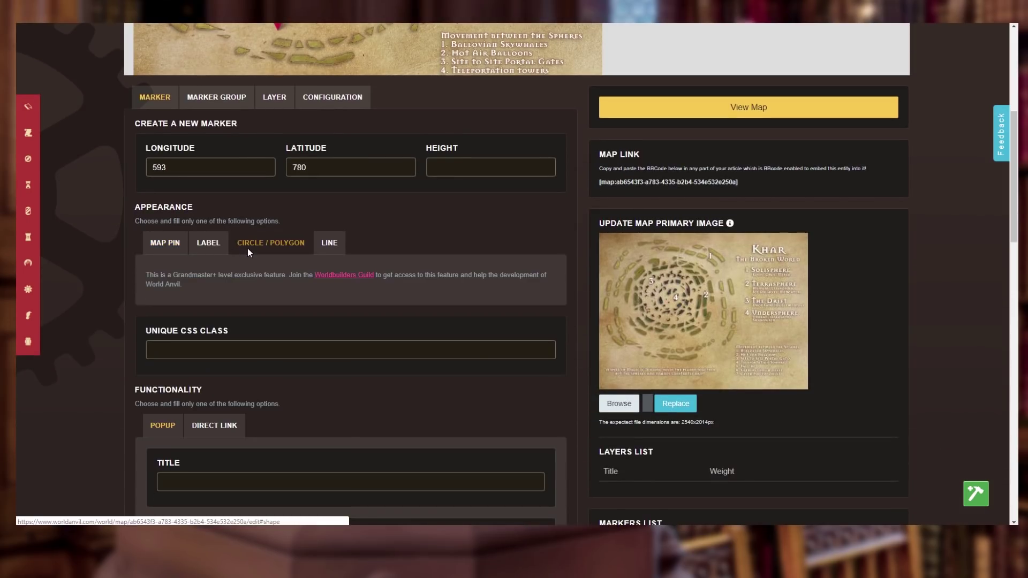
pyautogui.click(203, 244)
pyautogui.scroll(-3, 268, 345)
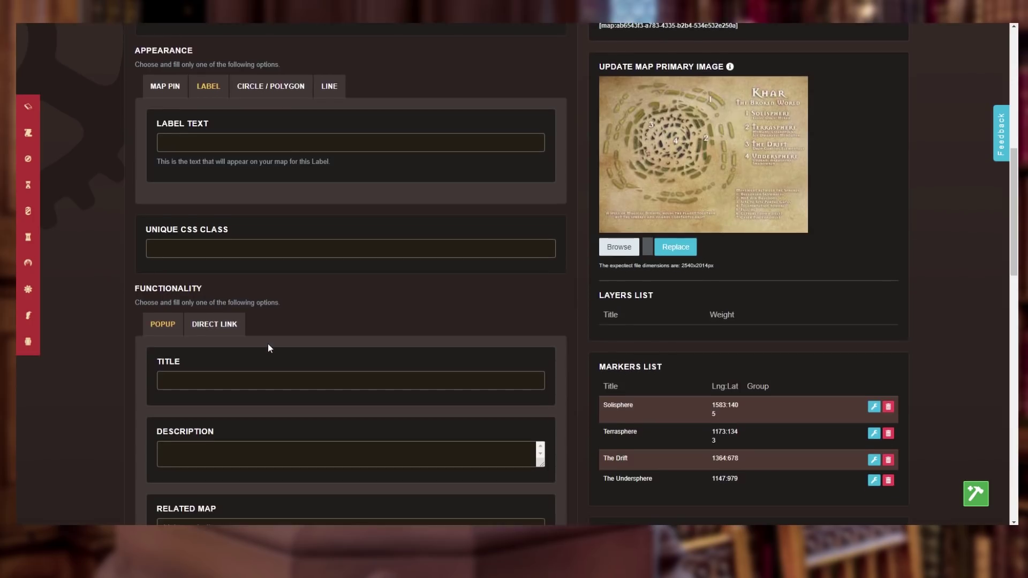
pyautogui.scroll(4, 268, 344)
pyautogui.click(161, 295)
pyautogui.scroll(-1, 279, 354)
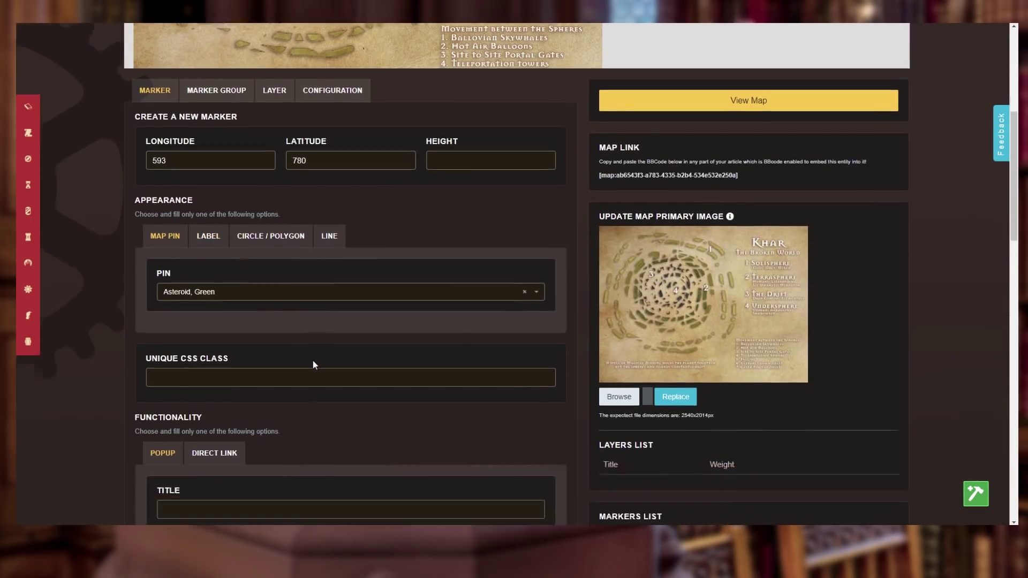
# Review the new marker's popup fields, checking the available choices for related map and related location without selecting any
pyautogui.scroll(-5, 314, 364)
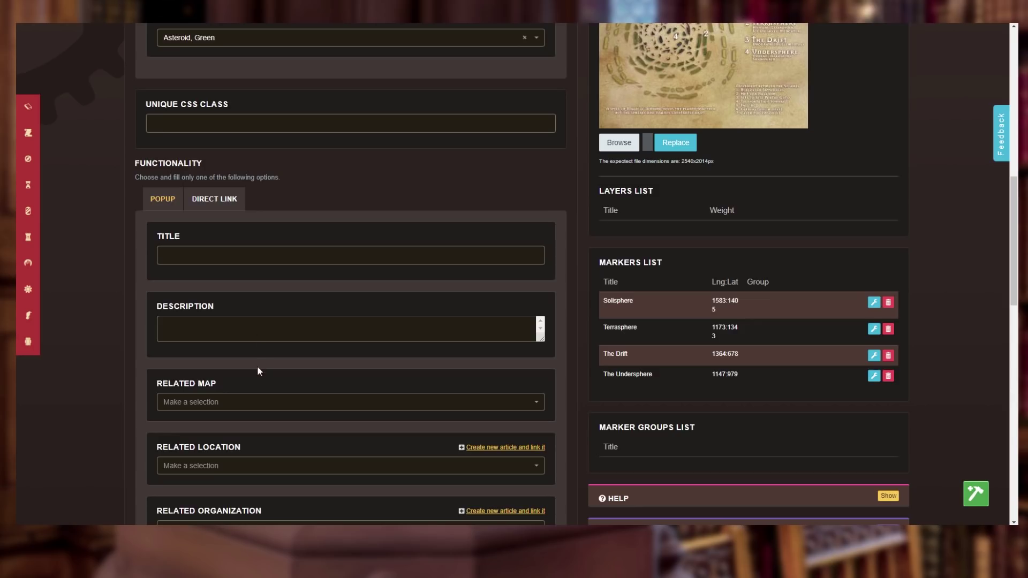
pyautogui.scroll(-3, 258, 367)
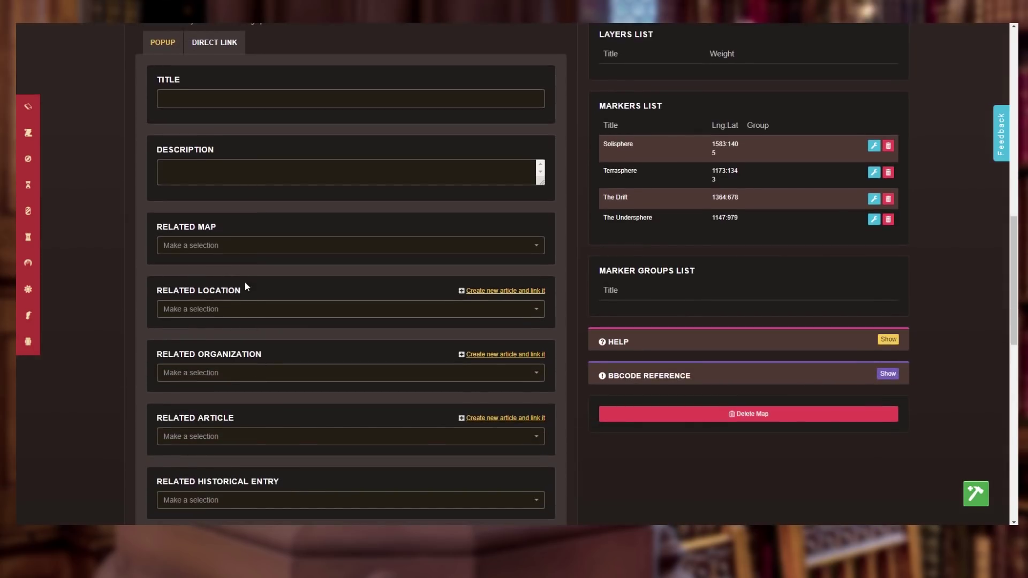
pyautogui.click(233, 310)
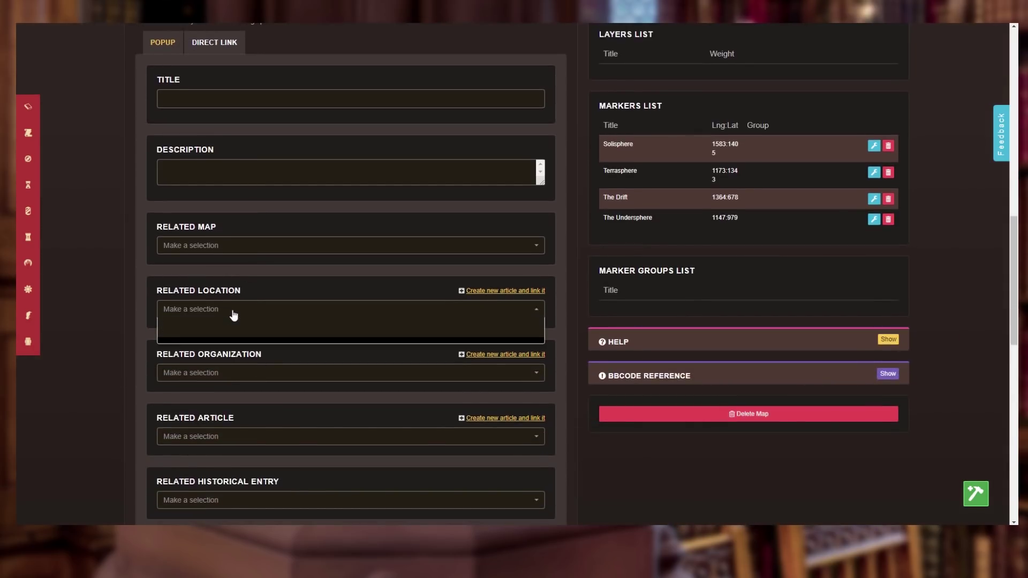
pyautogui.click(235, 311)
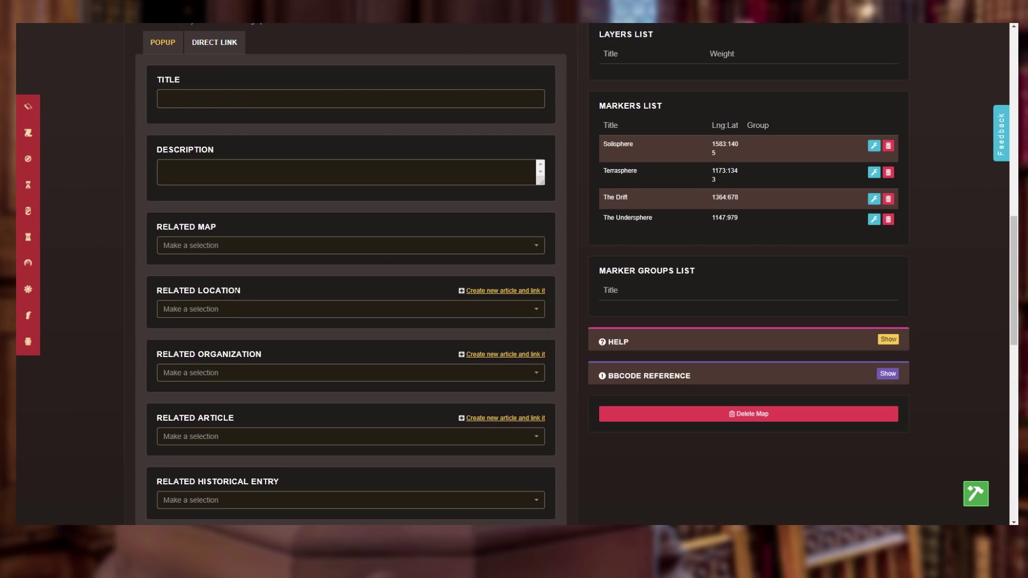
pyautogui.click(242, 248)
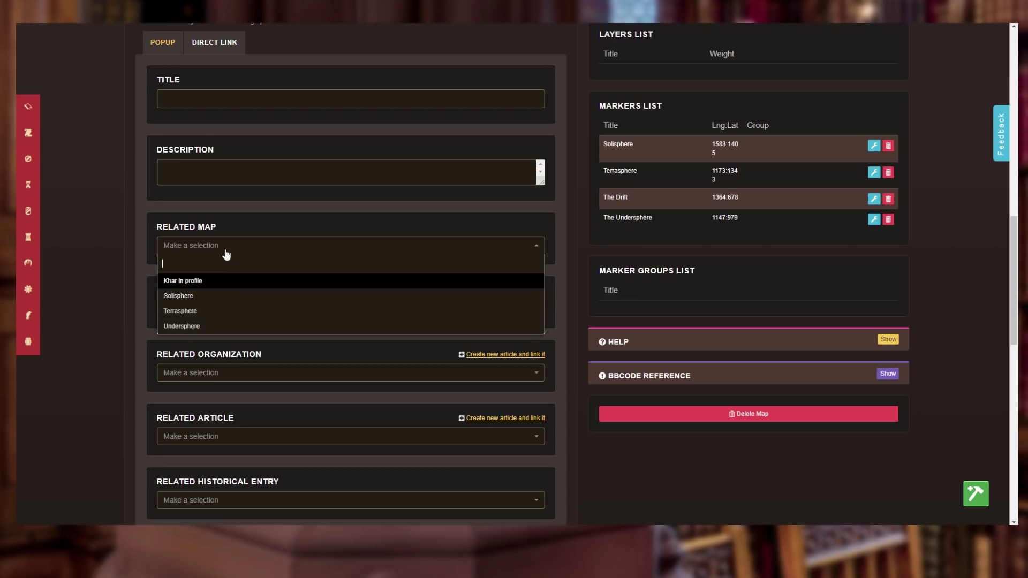
pyautogui.click(239, 220)
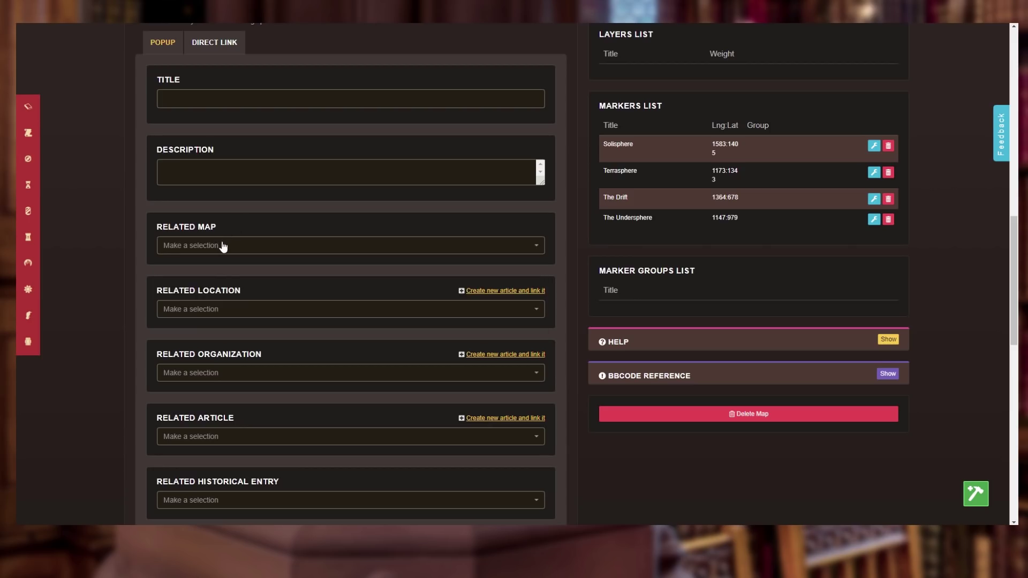
pyautogui.click(263, 311)
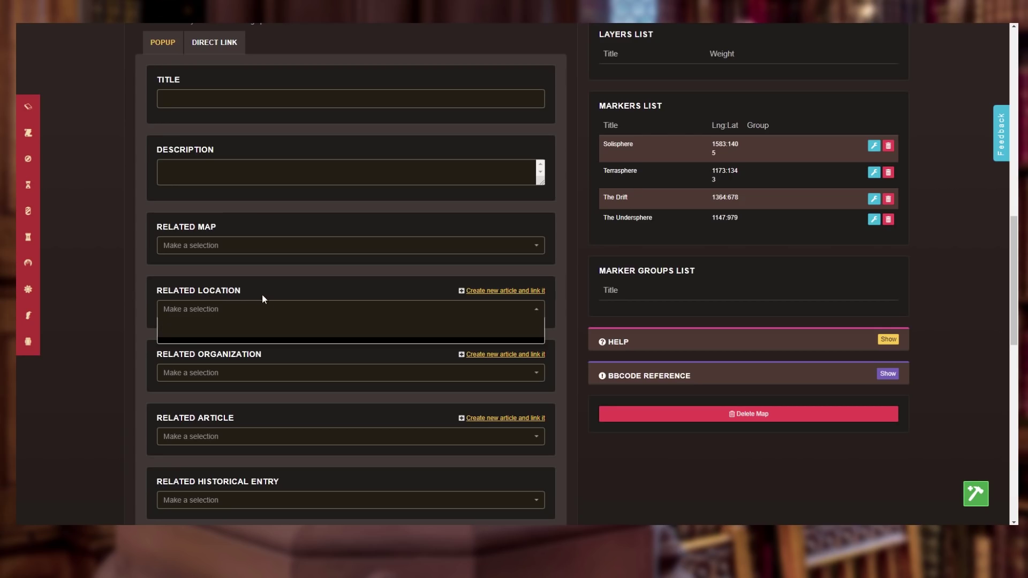
pyautogui.click(261, 289)
# View the popup of the existing Solisphere marker on the map, including its description and linked map, and close it
pyautogui.scroll(3, 287, 329)
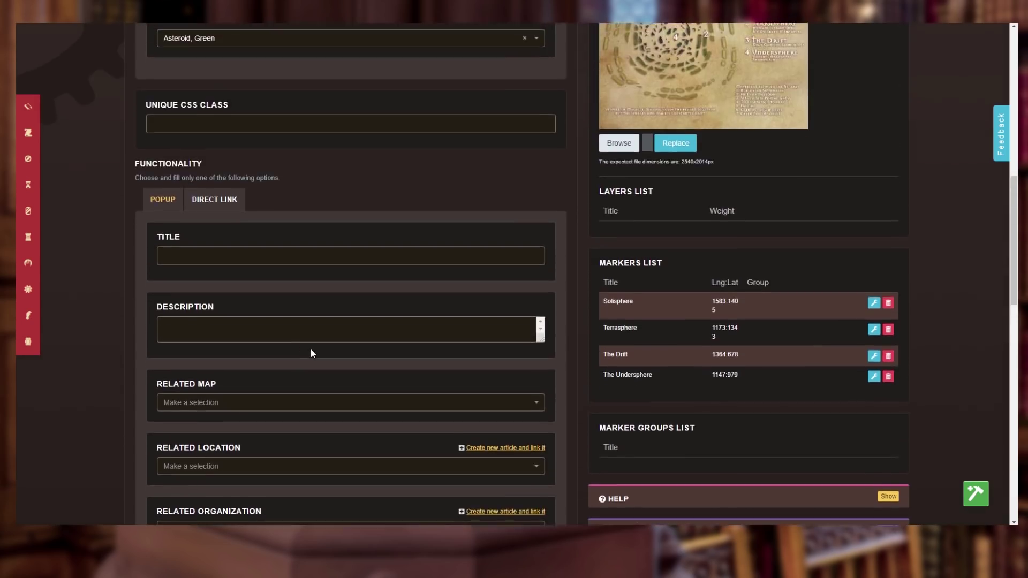
pyautogui.scroll(7, 311, 354)
pyautogui.scroll(1, 312, 354)
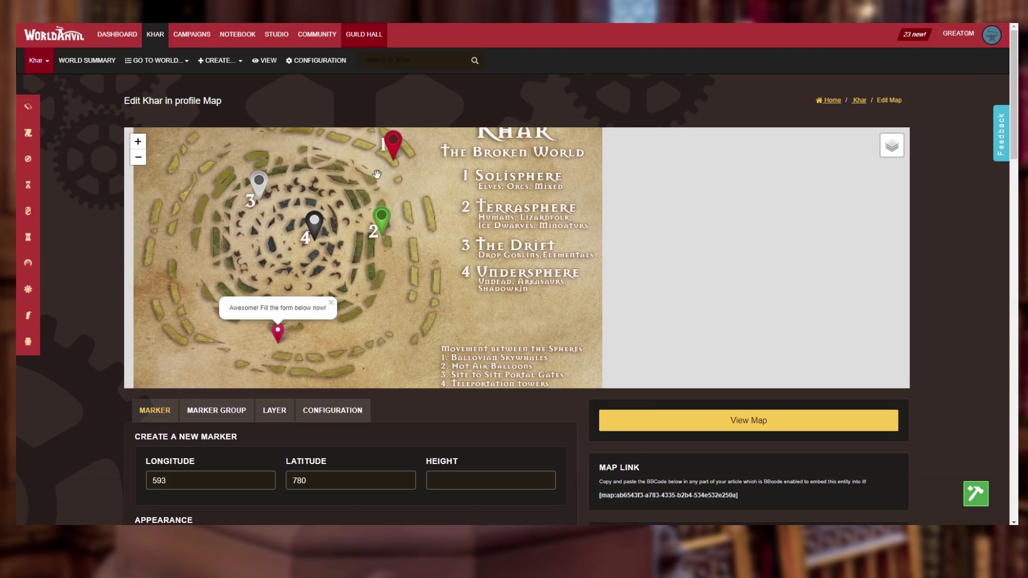
pyautogui.click(396, 150)
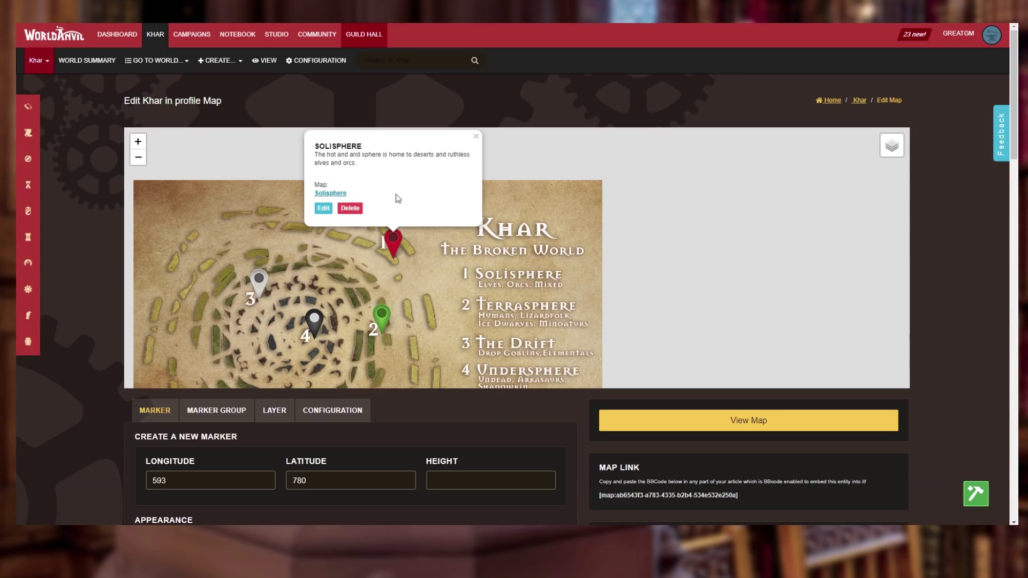
pyautogui.click(476, 136)
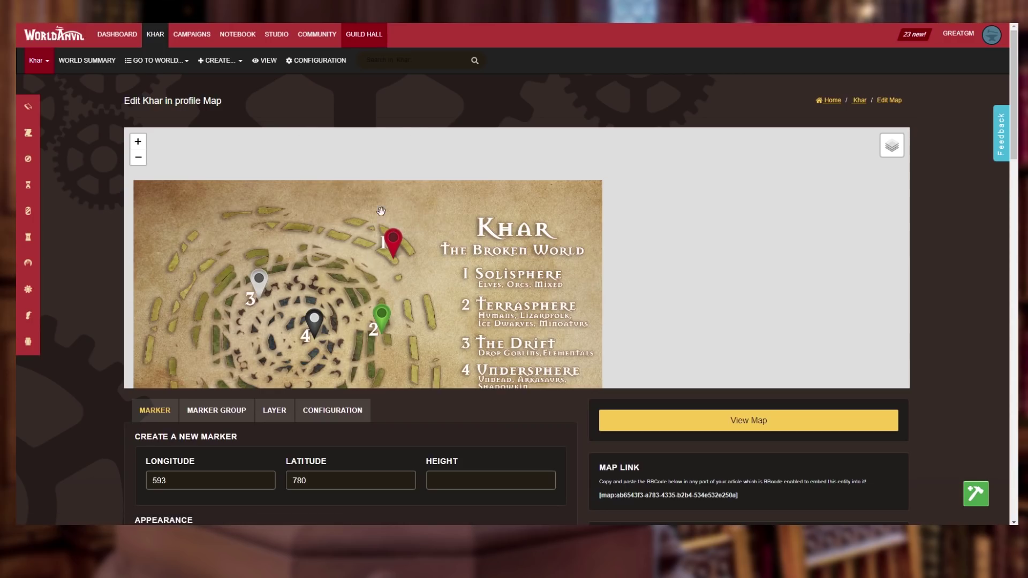
# Review the rest of the new marker's form, including its tags, status, marker group and subscriber group settings
pyautogui.scroll(-12, 320, 438)
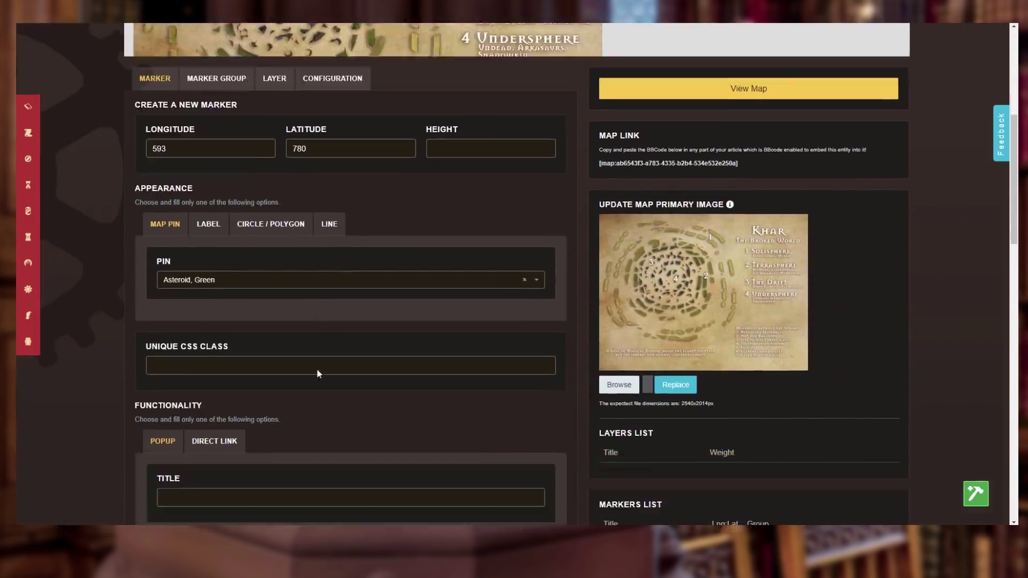
pyautogui.scroll(-6, 318, 368)
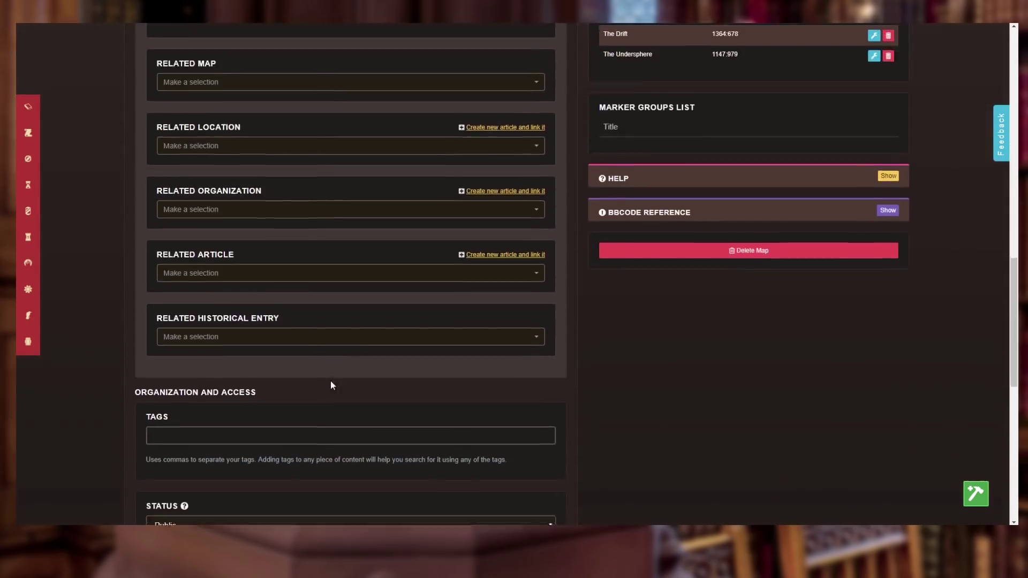
pyautogui.scroll(-3, 330, 385)
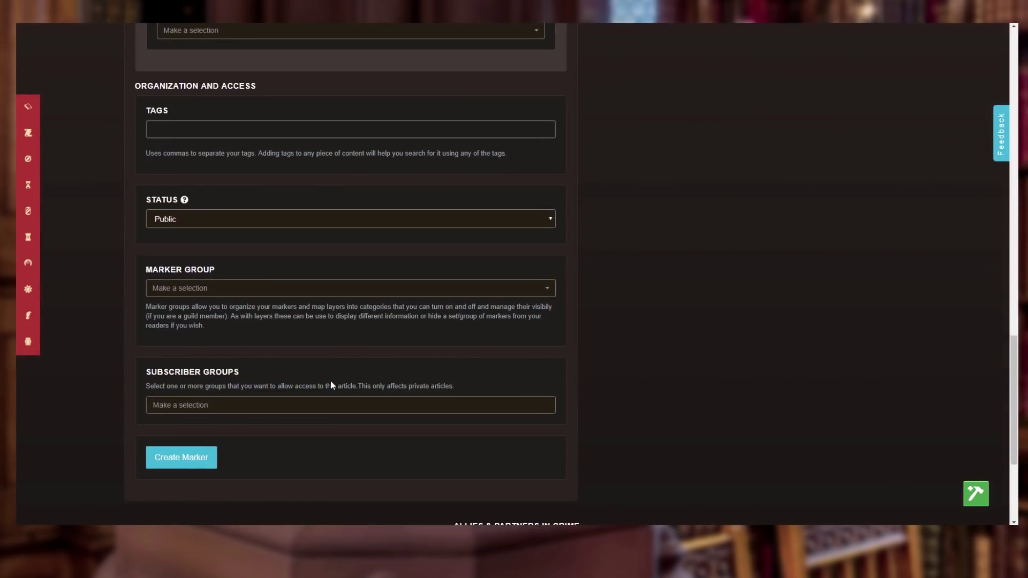
# Check the available subscriber group choices for the new marker without selecting any, and return to the start of its form
pyautogui.scroll(5, 329, 380)
pyautogui.scroll(-7, 330, 381)
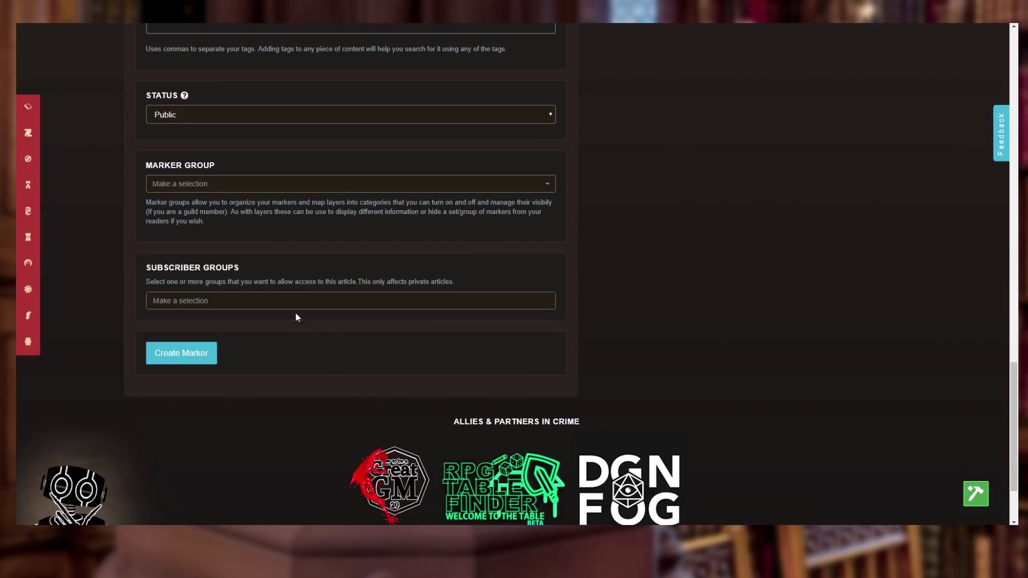
pyautogui.click(288, 303)
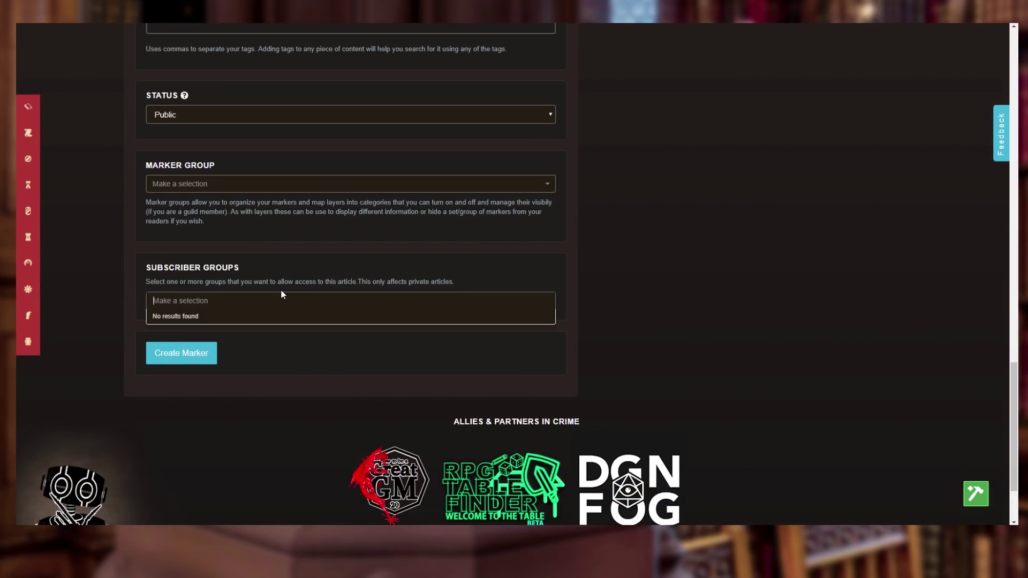
pyautogui.scroll(6, 281, 295)
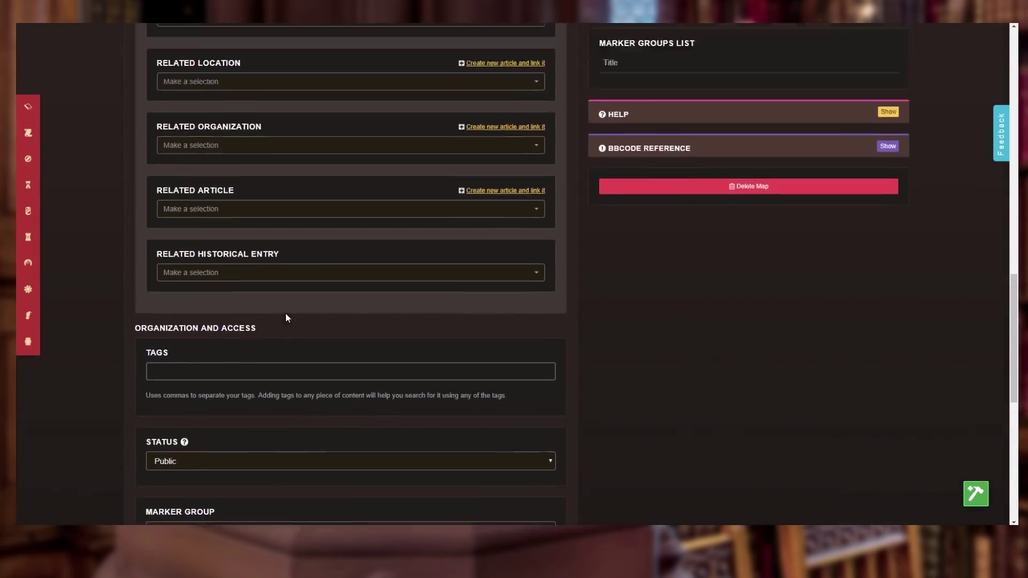
pyautogui.scroll(10, 286, 318)
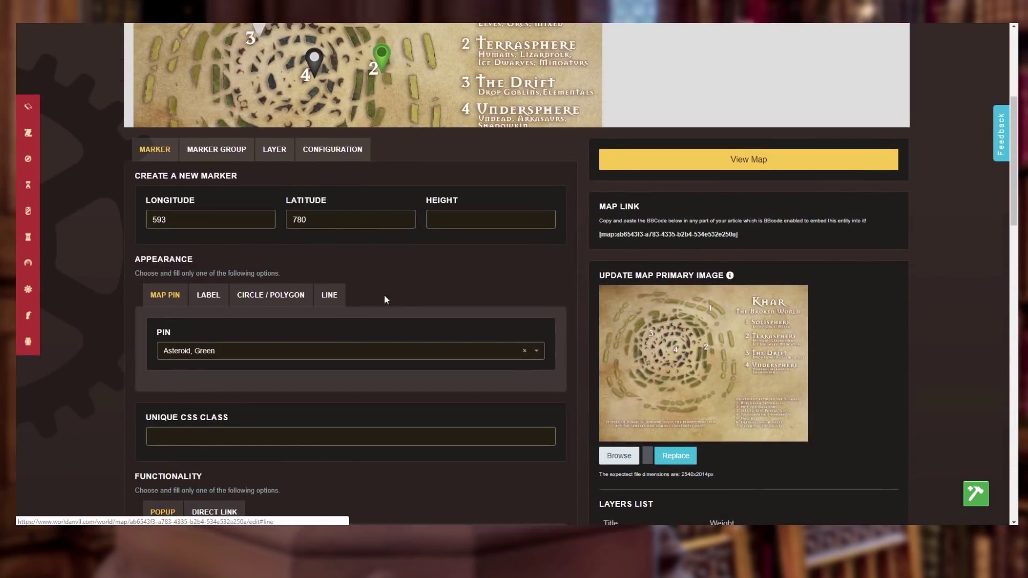
pyautogui.scroll(4, 374, 287)
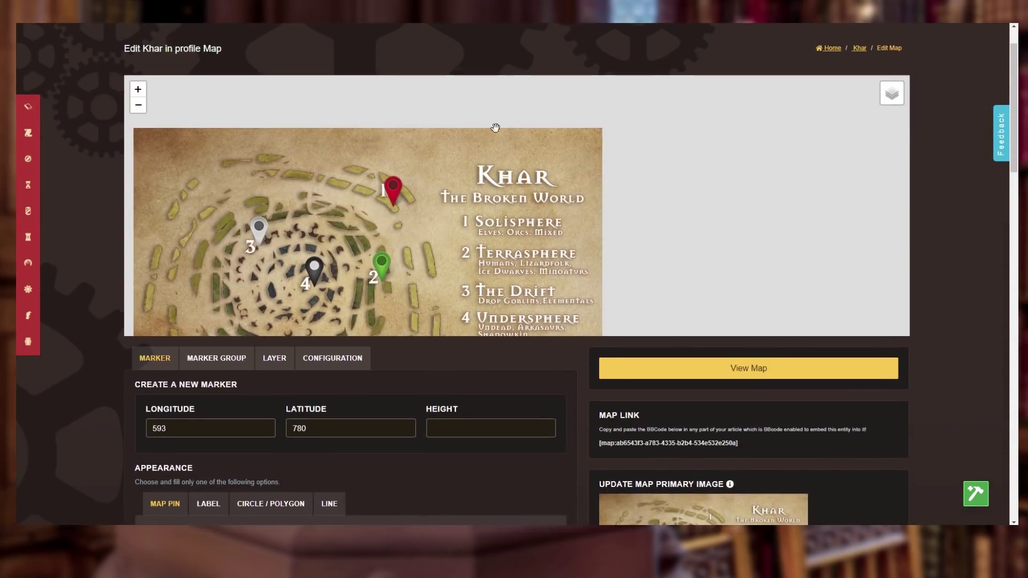
pyautogui.press('End')
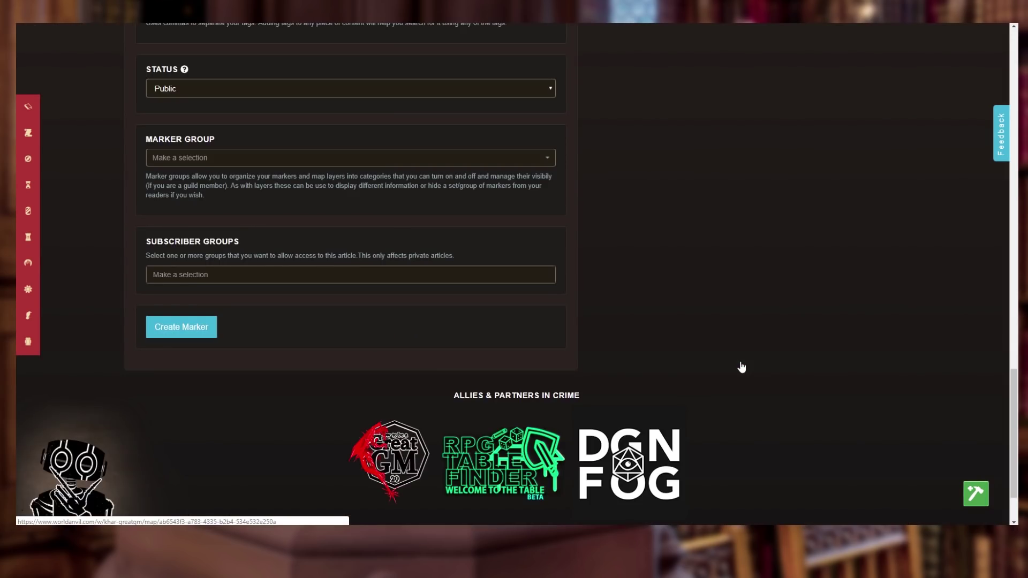
pyautogui.scroll(15, 625, 264)
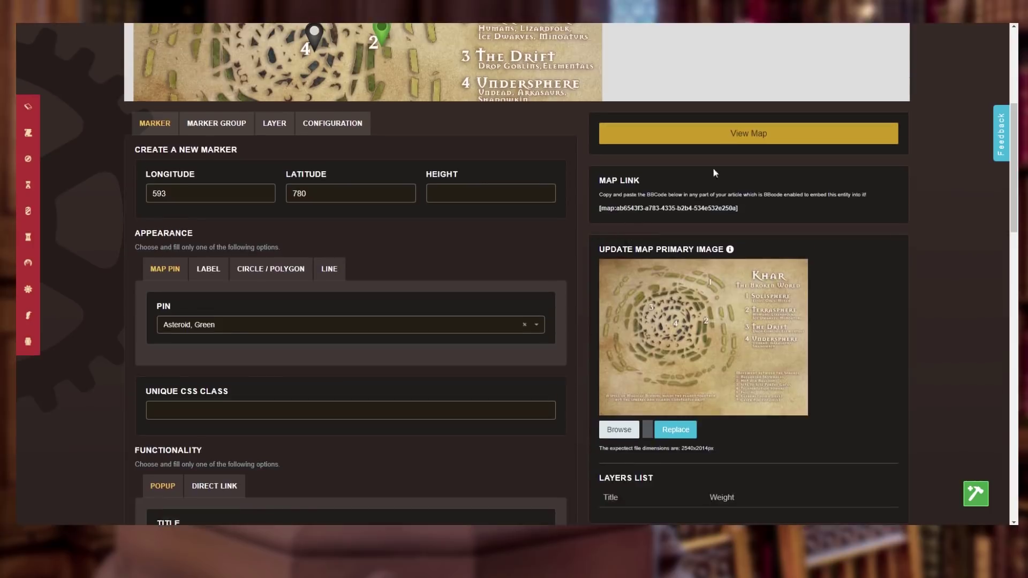
# Open the reader view of the Khar in profile map, view The Drift marker's popup and close it
pyautogui.click(715, 138)
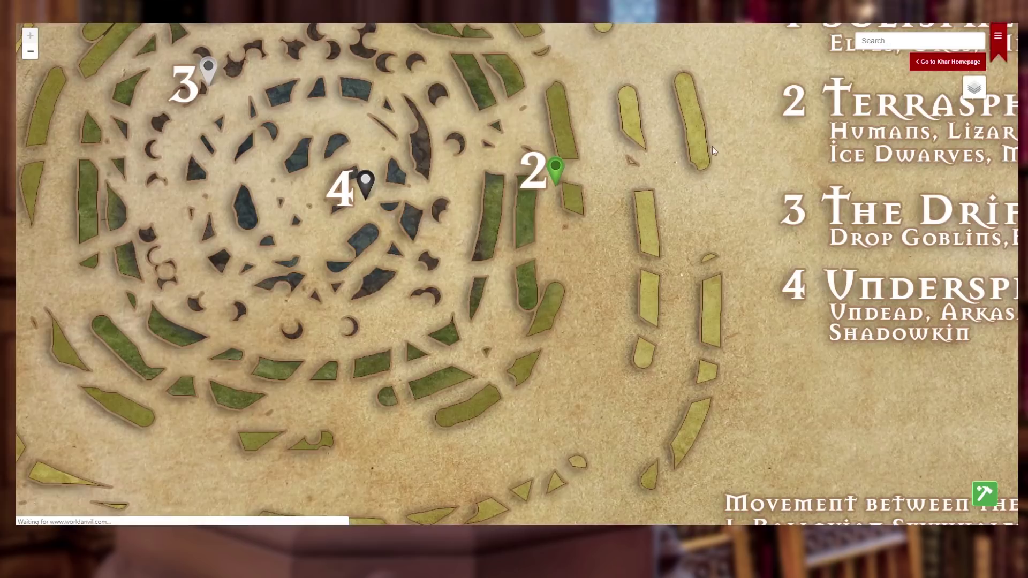
pyautogui.scroll(-2, 668, 205)
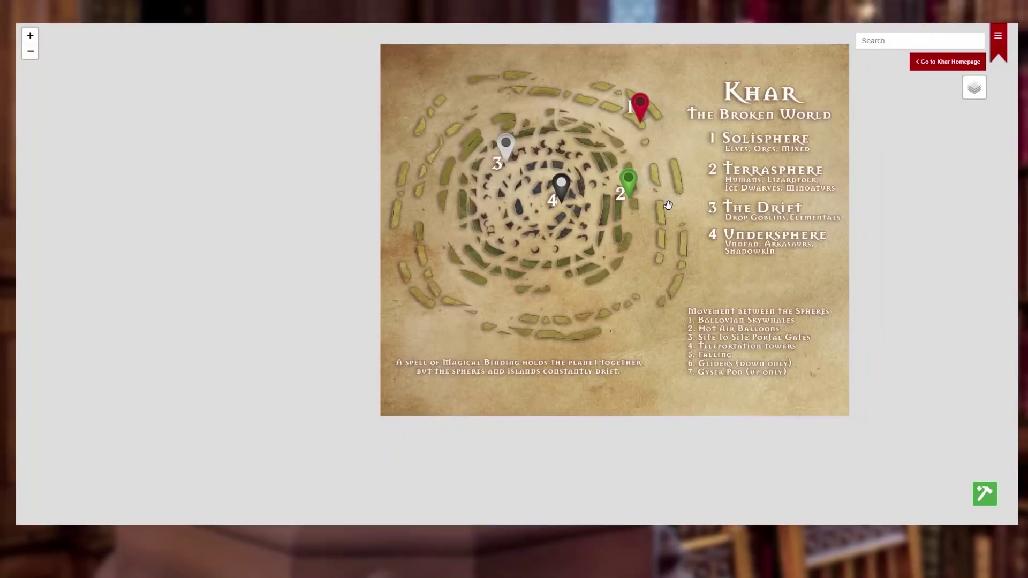
pyautogui.scroll(1, 669, 205)
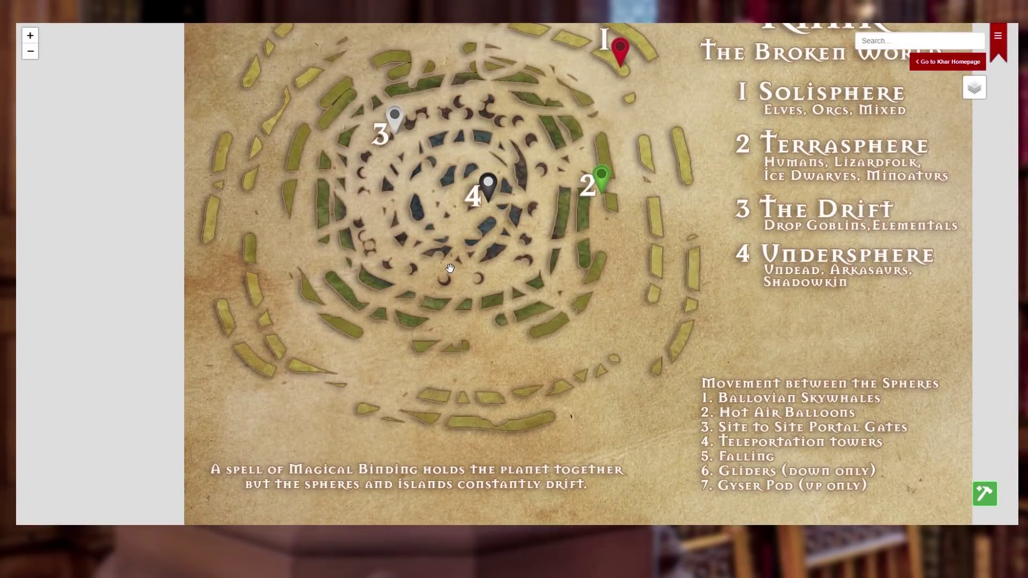
pyautogui.click(397, 122)
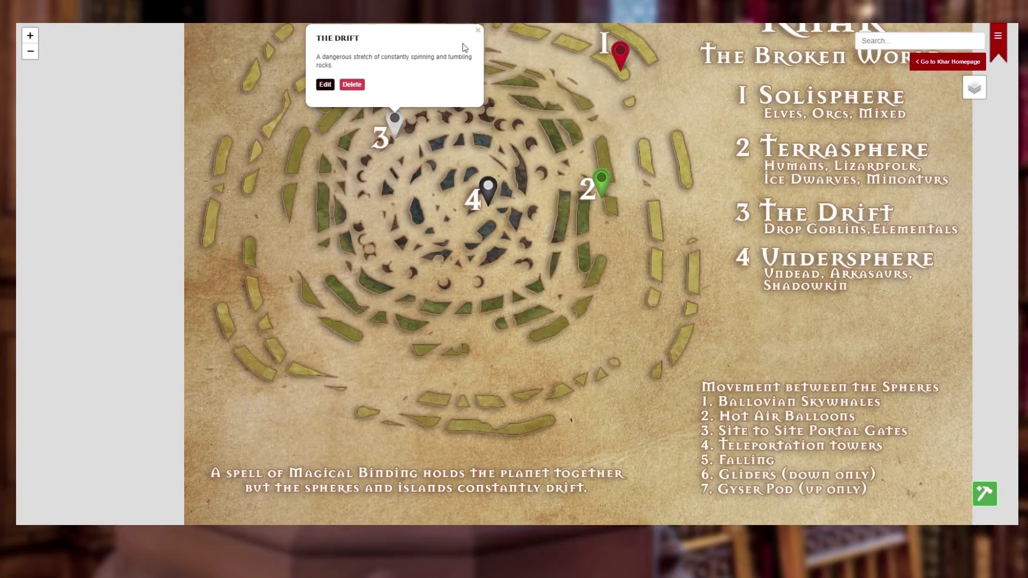
pyautogui.click(478, 30)
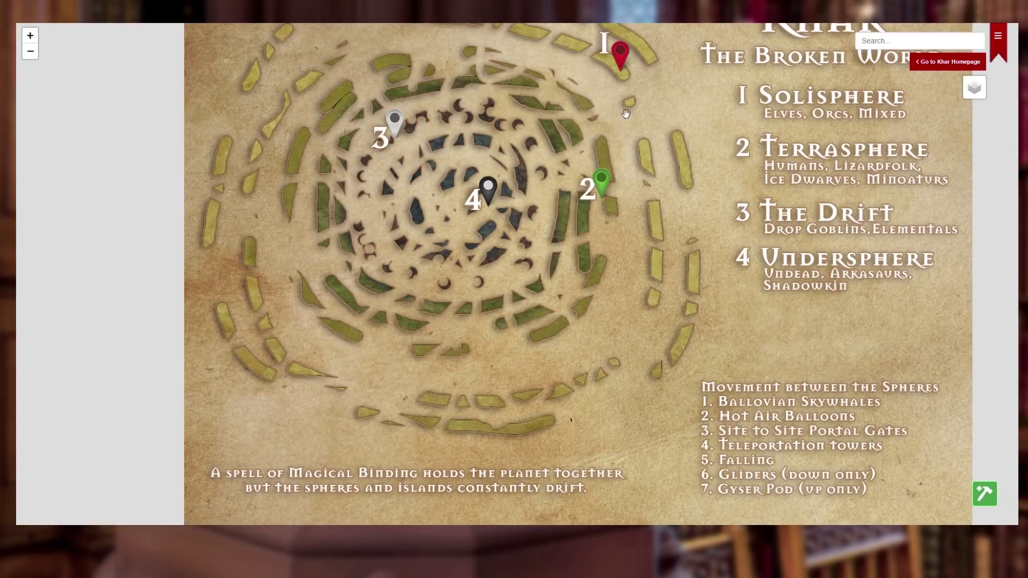
# View the popup of The Undersphere marker on the map, close it and look over the surrounding map
pyautogui.moveTo(976, 92)
pyautogui.click(489, 191)
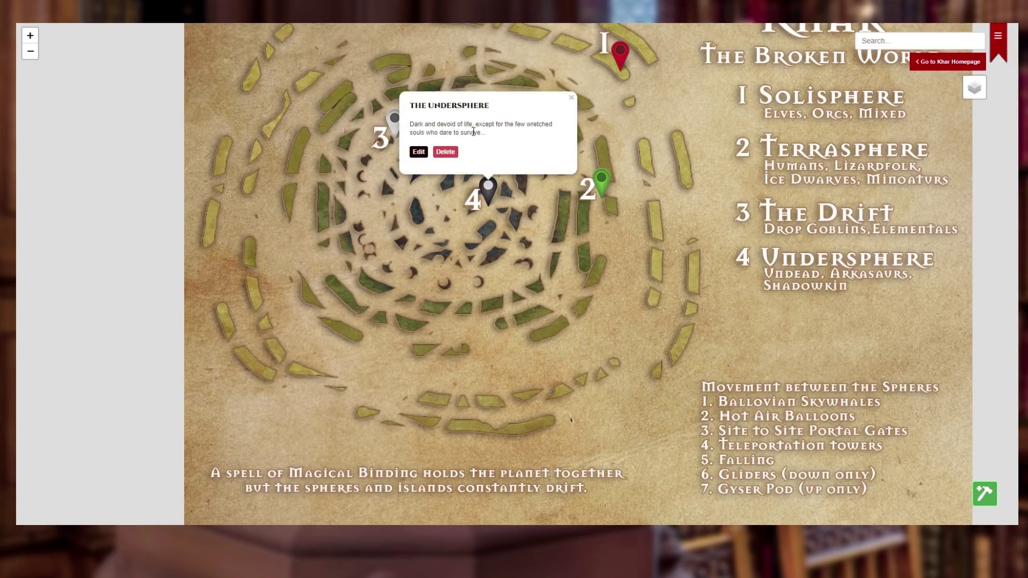
pyautogui.click(571, 98)
pyautogui.scroll(1, 620, 133)
pyautogui.scroll(-2, 621, 134)
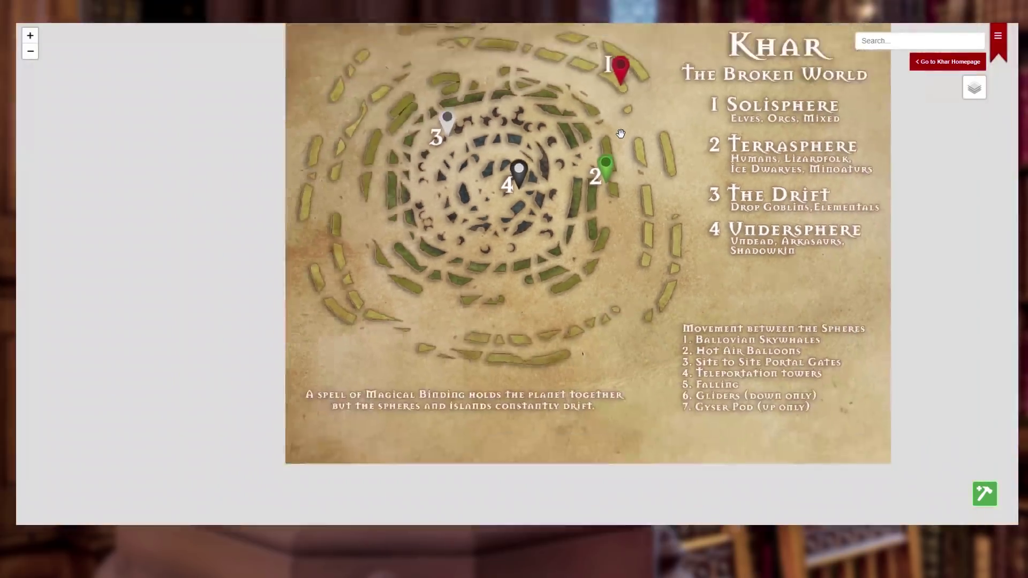
pyautogui.scroll(1, 610, 121)
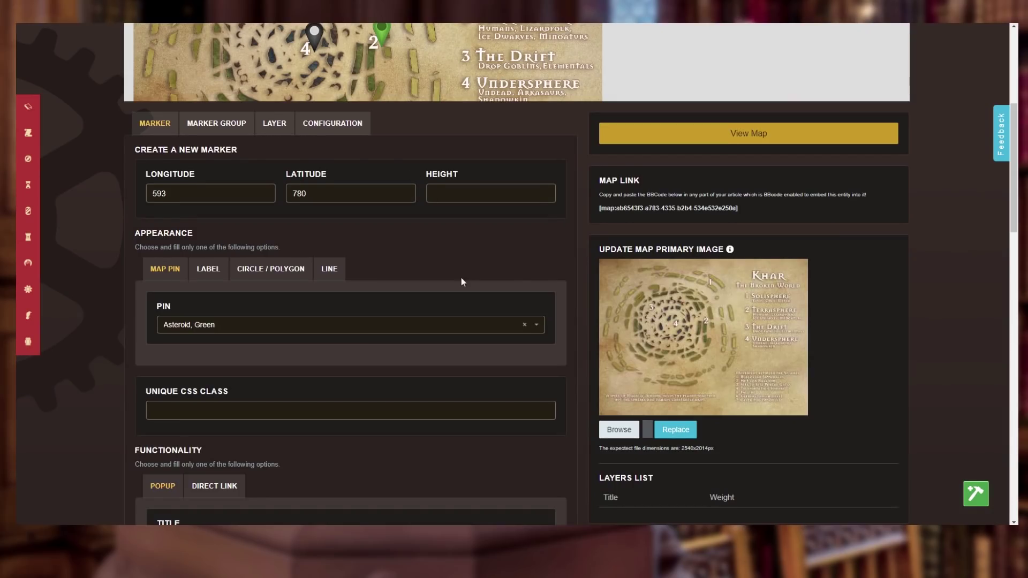
# Leave the map editor for the dashboard, discarding the unsaved marker, and open the Khar world's management page
pyautogui.scroll(1, 627, 214)
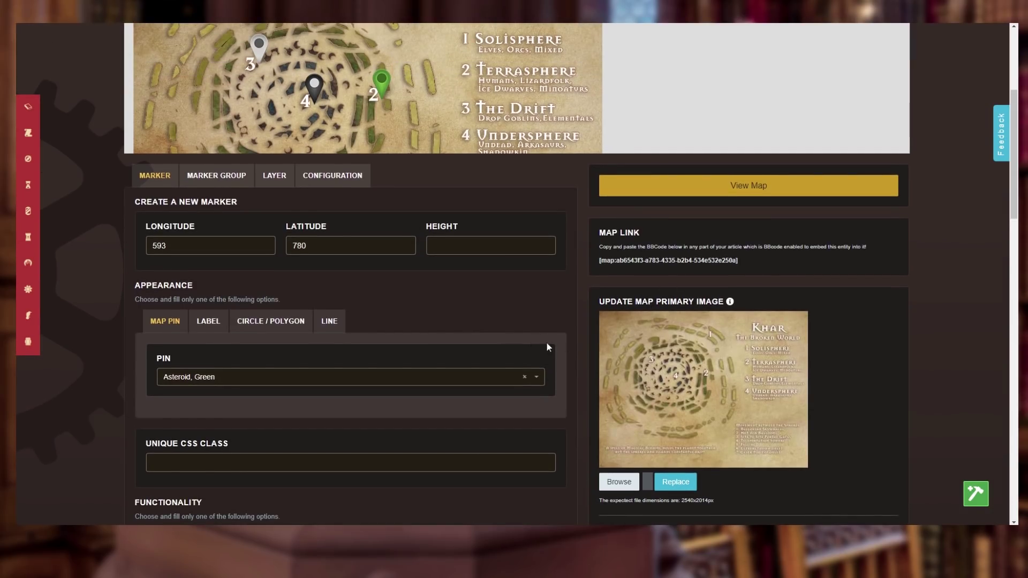
pyautogui.scroll(5, 547, 312)
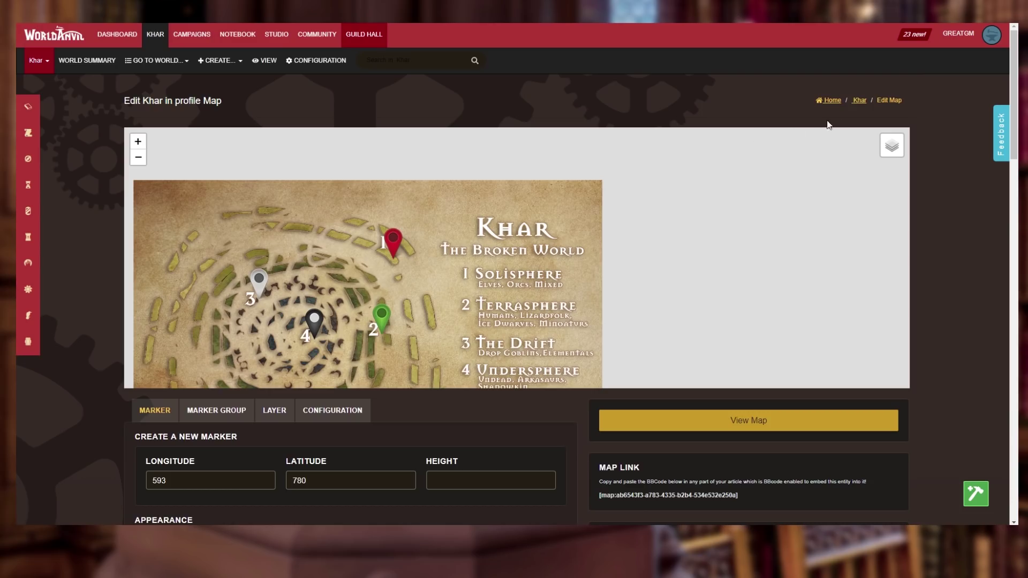
pyautogui.click(832, 101)
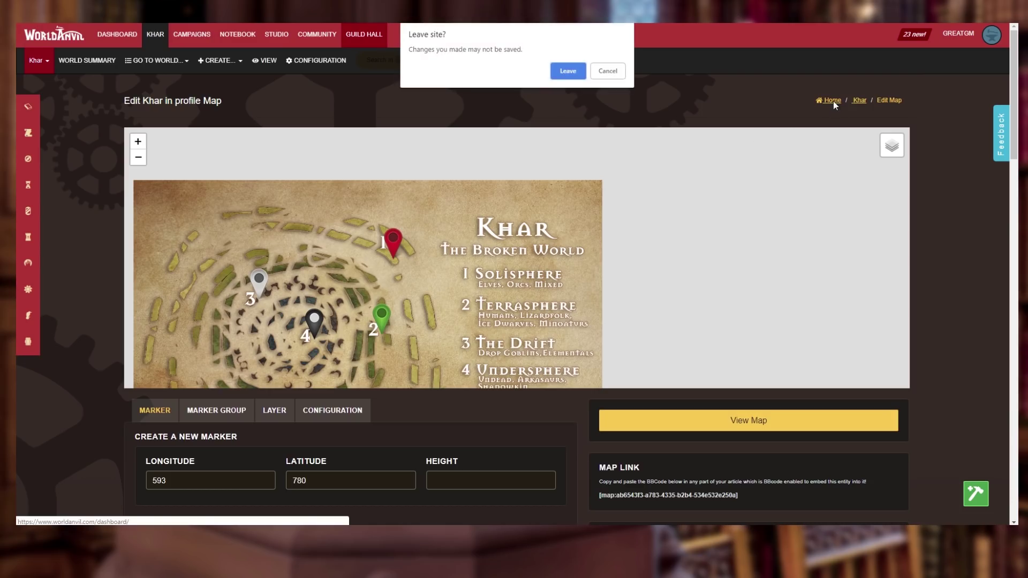
pyautogui.click(566, 71)
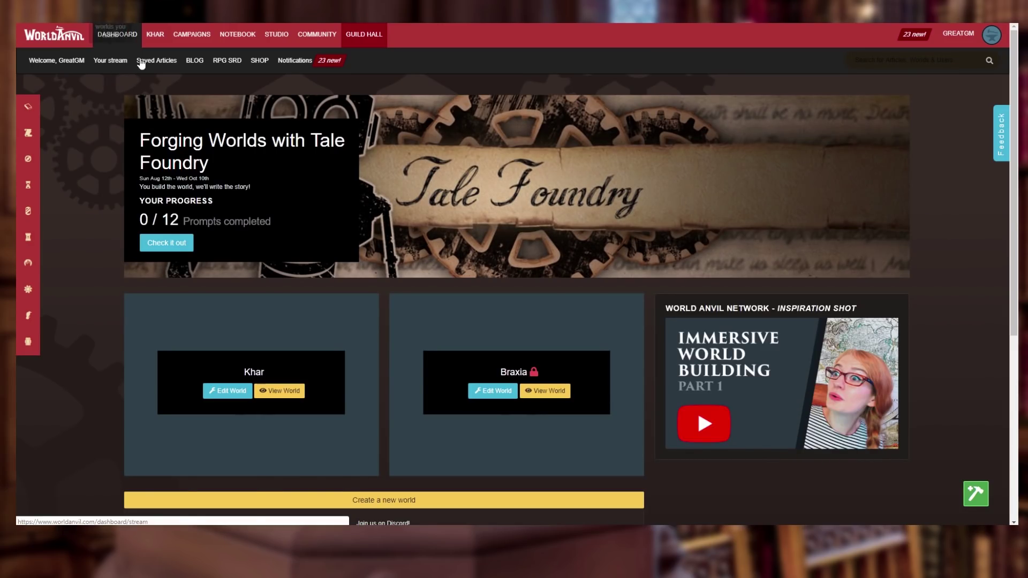
pyautogui.click(154, 35)
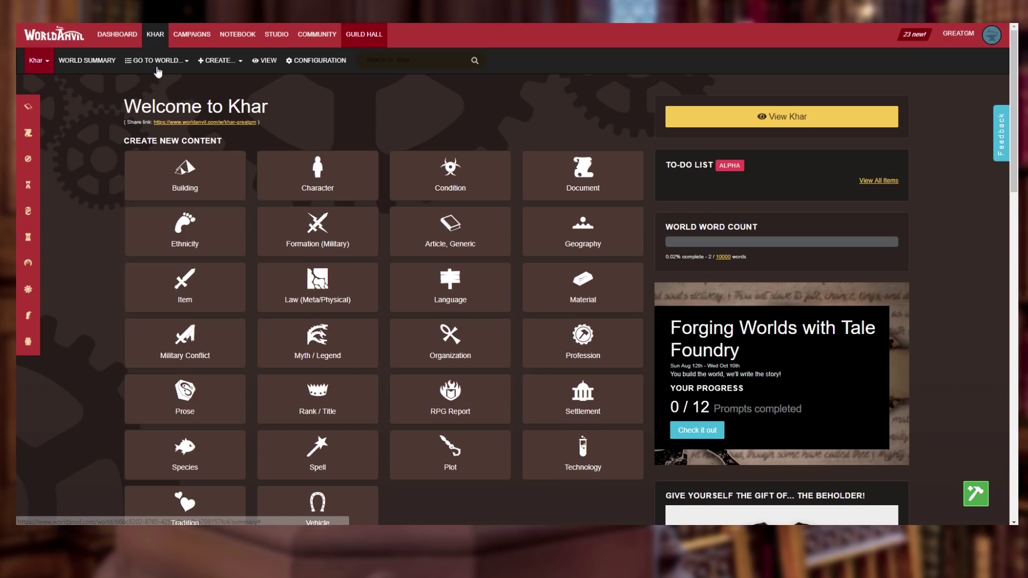
# Open the public homepage of the Khar world and look through its listed maps
pyautogui.click(707, 116)
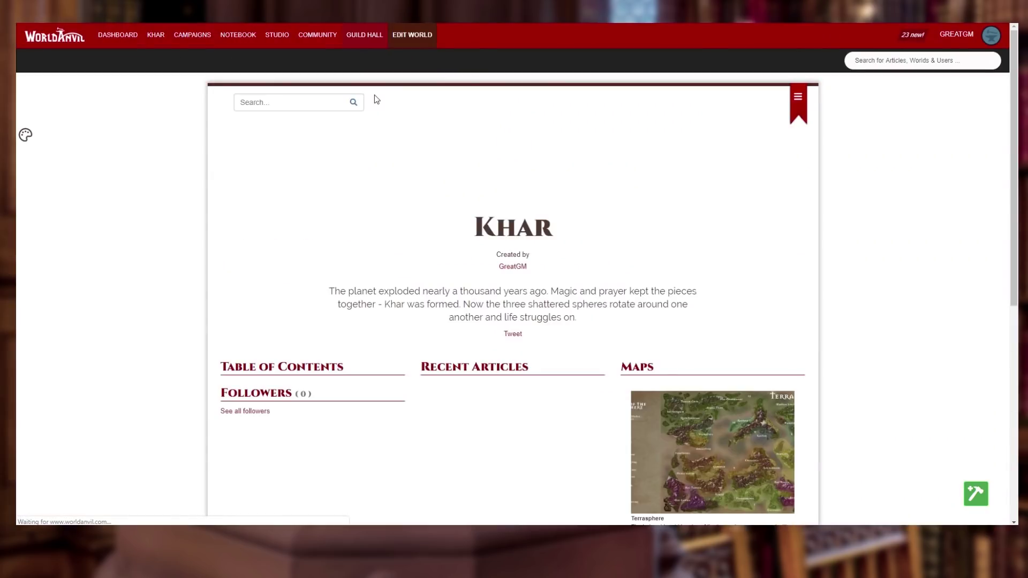
pyautogui.scroll(-3, 482, 168)
pyautogui.scroll(-6, 534, 297)
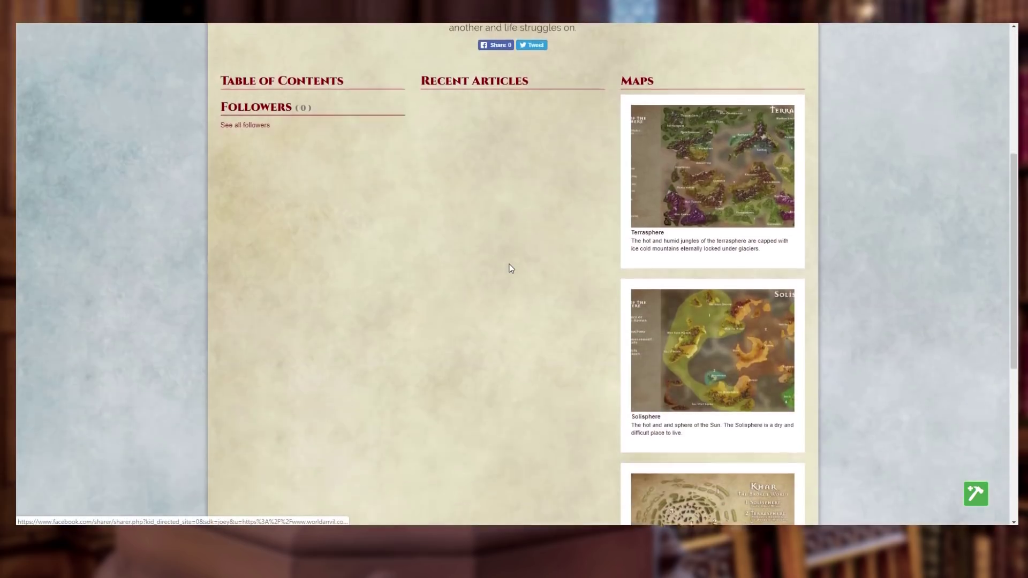
pyautogui.scroll(-2, 496, 243)
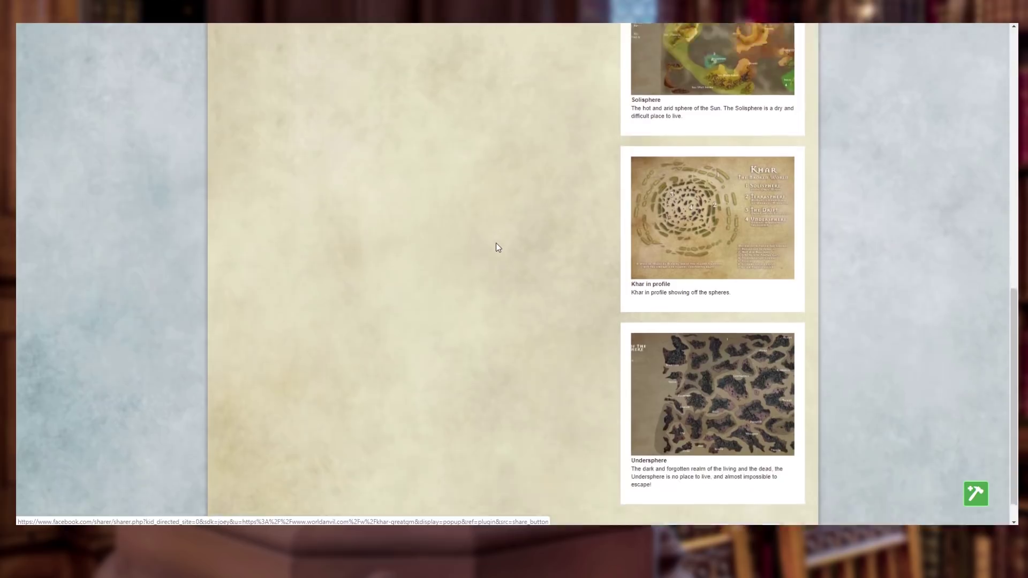
pyautogui.scroll(3, 496, 243)
pyautogui.scroll(2, 496, 243)
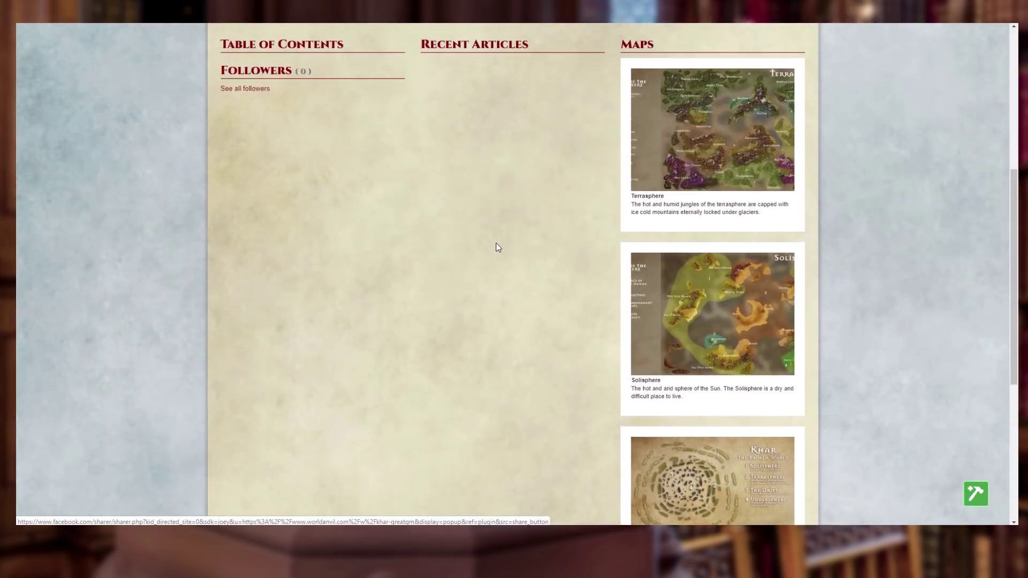
# Open the Solisphere map from the Khar homepage and examine its nations and territories
pyautogui.click(717, 314)
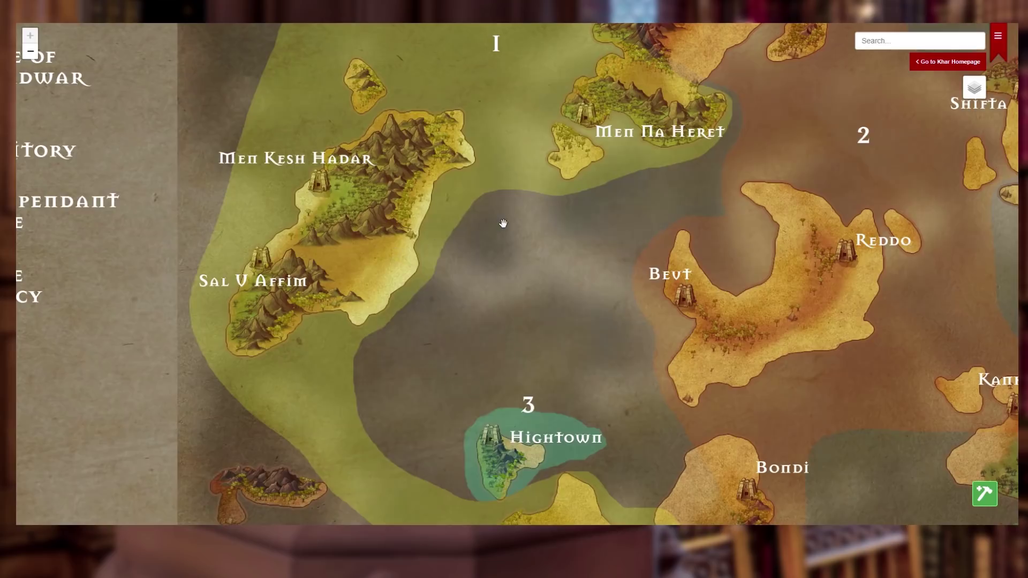
pyautogui.scroll(-3, 503, 222)
pyautogui.scroll(2, 502, 221)
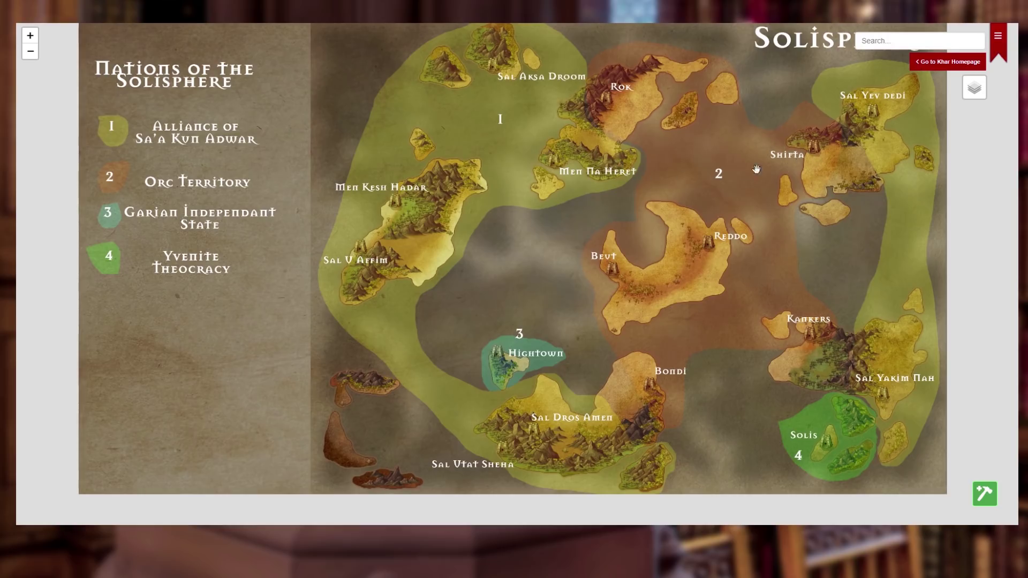
# Return to the Khar homepage and review its introduction, contents sections and maps down to the Undersphere entry
pyautogui.hotkey('alt', 'Left')
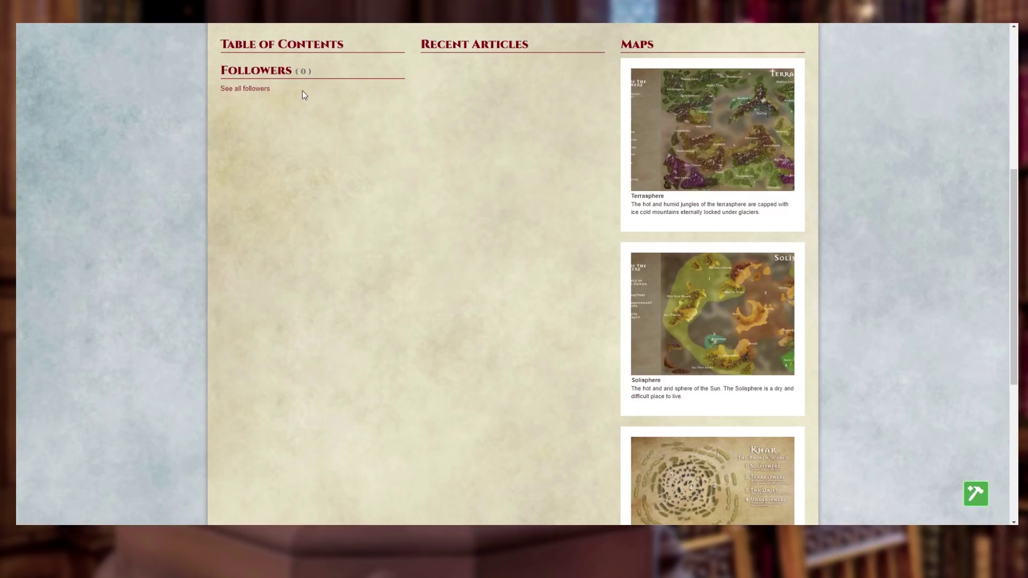
pyautogui.scroll(3, 434, 45)
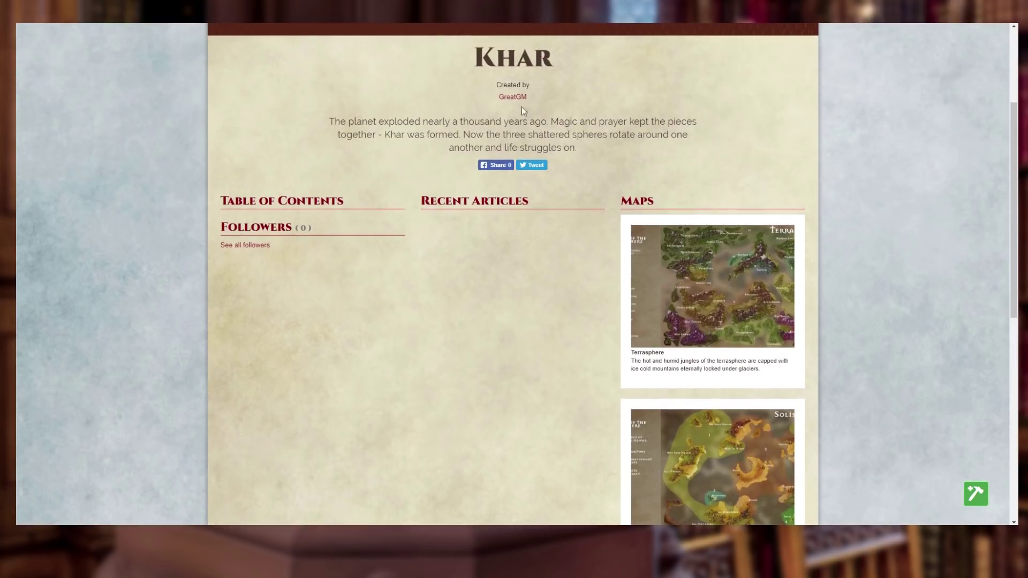
pyautogui.scroll(-6, 521, 300)
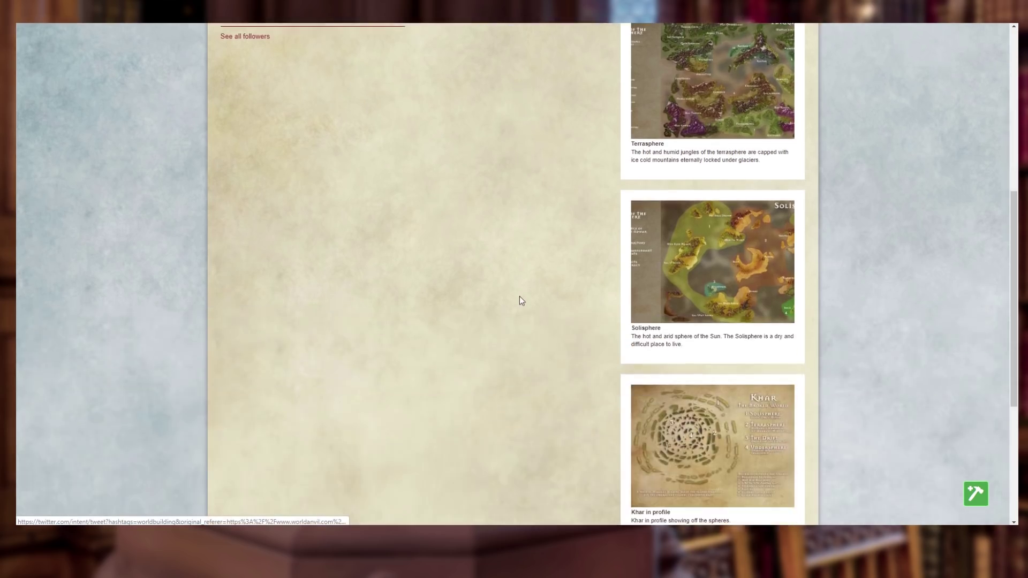
pyautogui.scroll(-3, 623, 274)
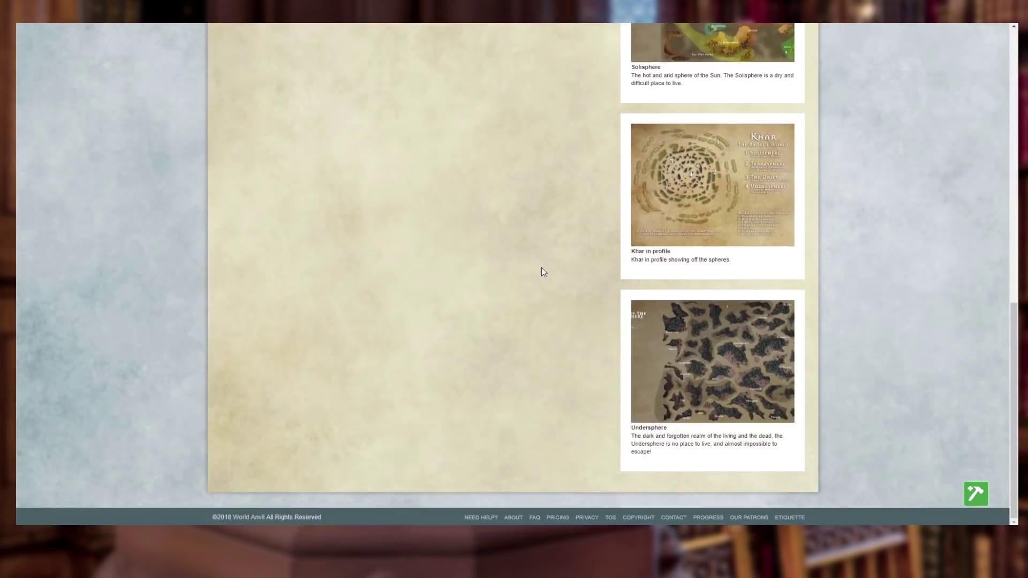
# Go back to the Khar world's management page and start a new Settlement article
pyautogui.hotkey('alt', 'Left')
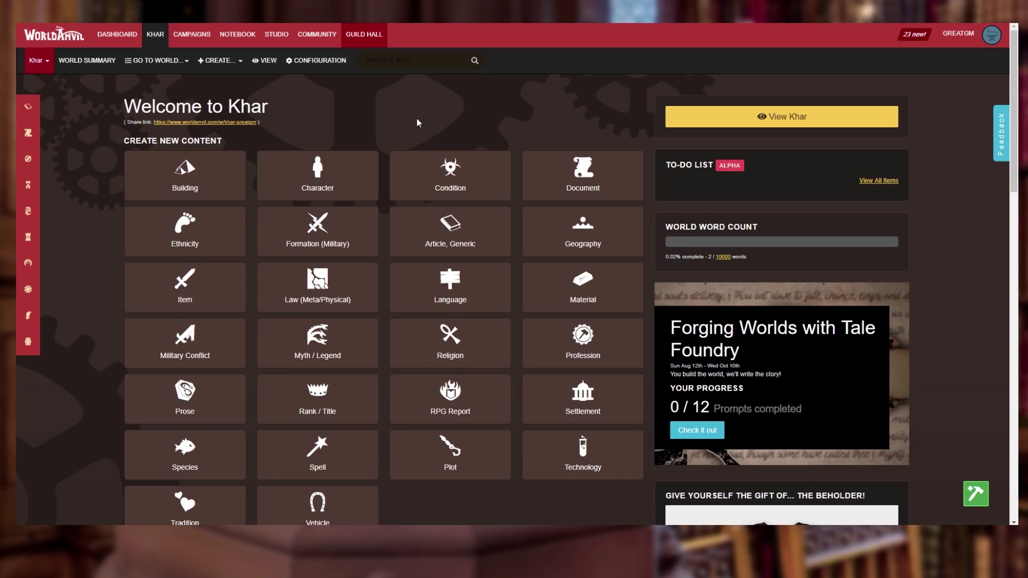
pyautogui.click(615, 392)
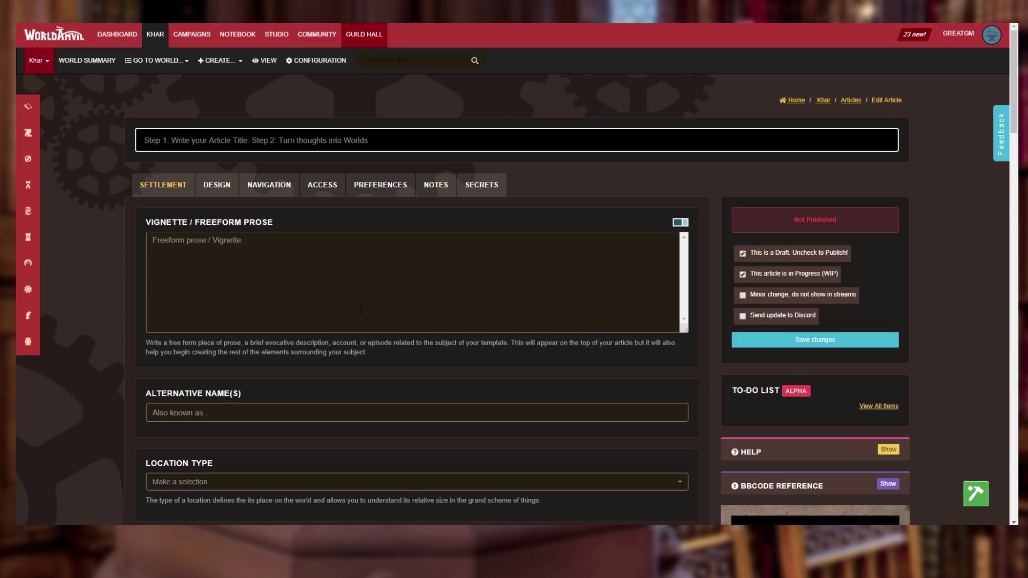
# Open the Terrasphere map from the world's maps list and view its northern region around Has Ooshmanac
pyautogui.click(157, 60)
pyautogui.click(154, 117)
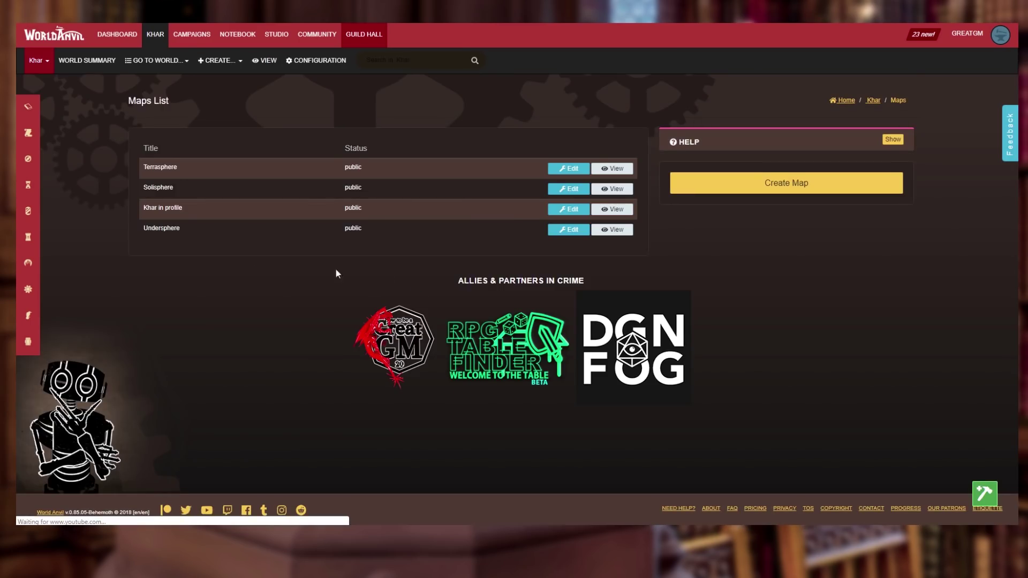
pyautogui.click(614, 168)
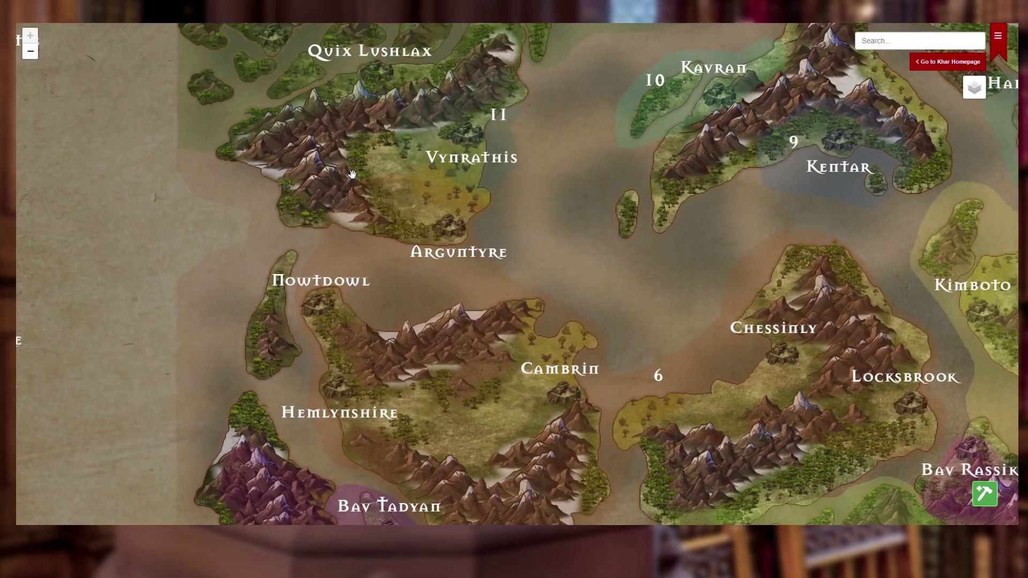
pyautogui.moveTo(550, 158); pyautogui.dragTo(514, 319)
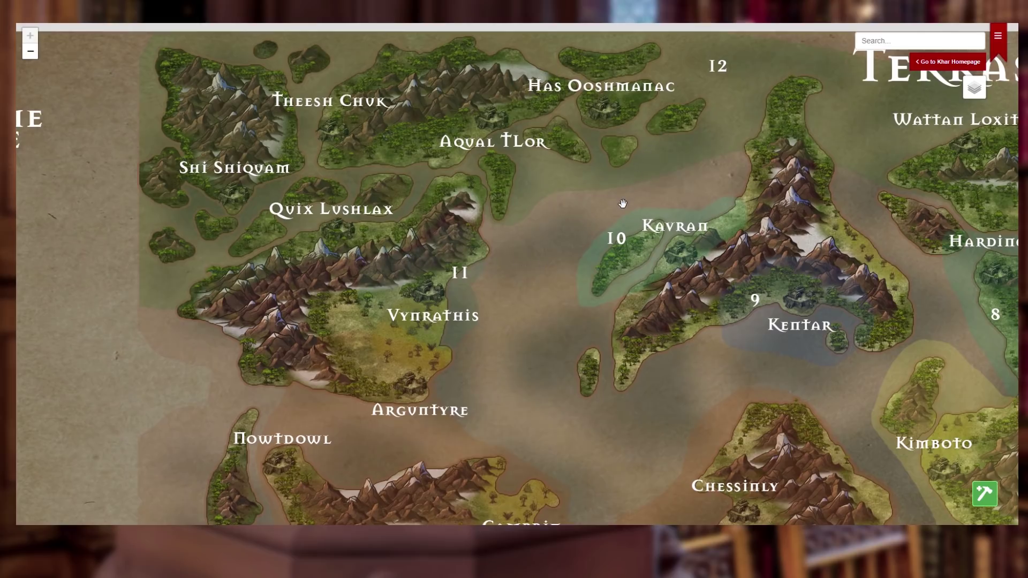
# Examine the Terrasphere map's nations, their legend and the settlements from Kentar down to Phenadroma and Galdaris
pyautogui.moveTo(619, 202); pyautogui.dragTo(276, 123)
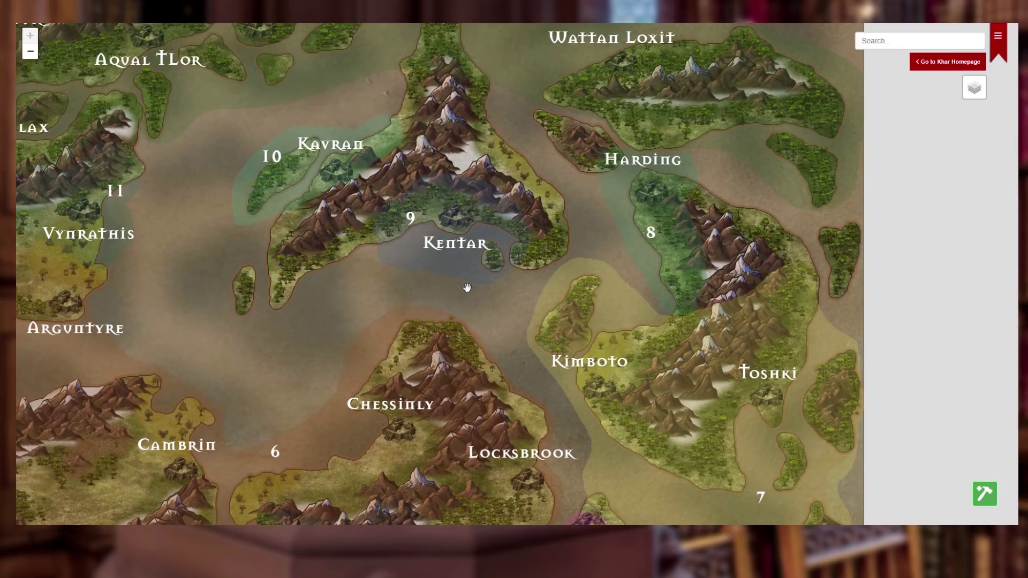
pyautogui.moveTo(515, 365); pyautogui.dragTo(455, 185)
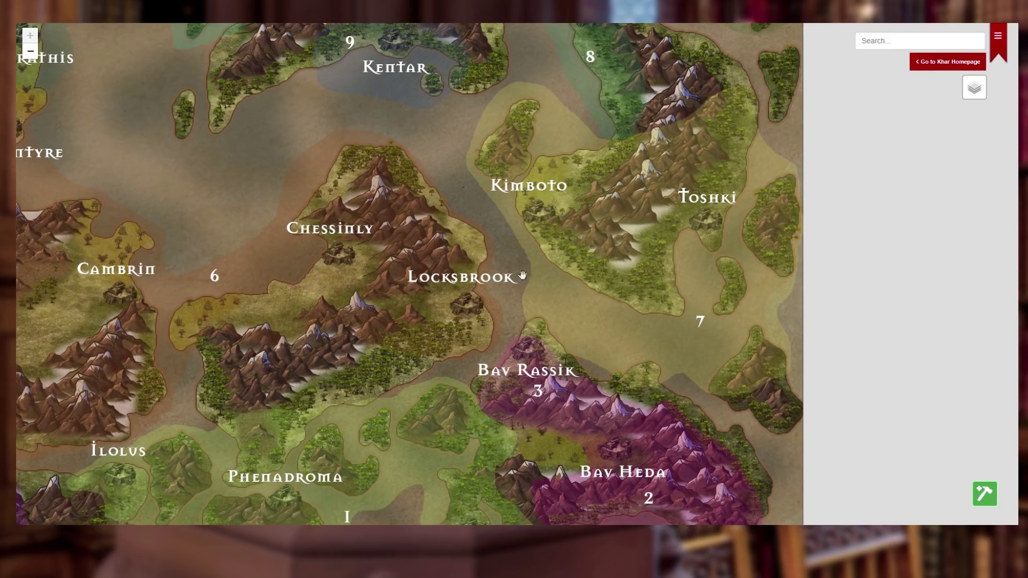
pyautogui.moveTo(444, 231); pyautogui.dragTo(916, 280)
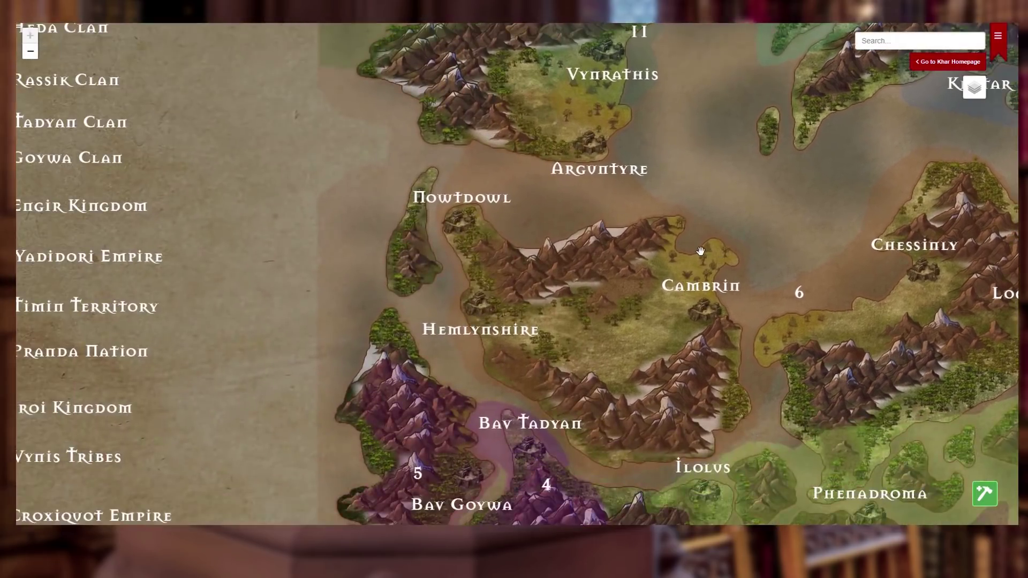
pyautogui.scroll(-1, 700, 252)
pyautogui.moveTo(763, 270); pyautogui.dragTo(603, 287)
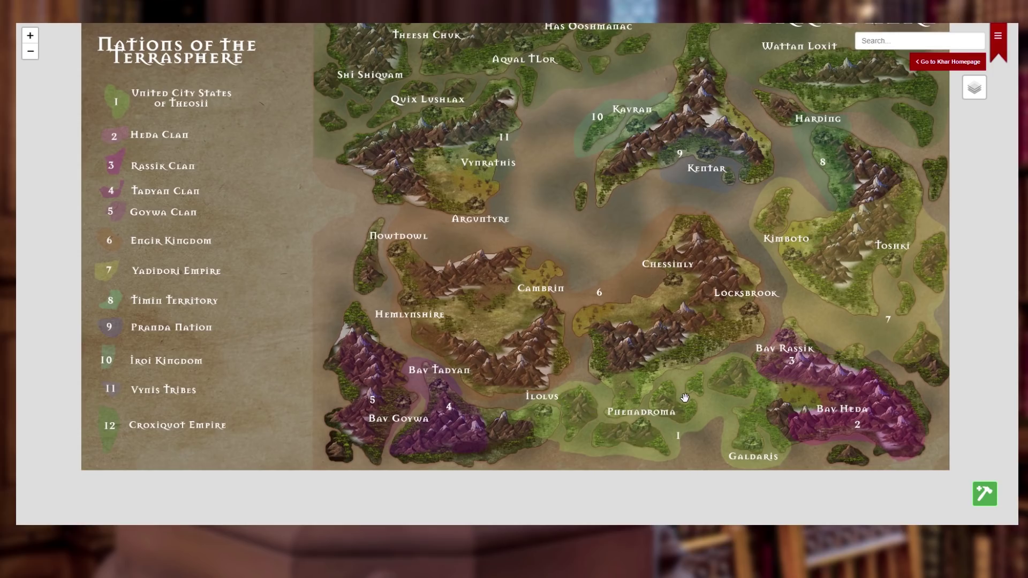
pyautogui.moveTo(686, 397); pyautogui.dragTo(636, 329)
pyautogui.scroll(2, 669, 345)
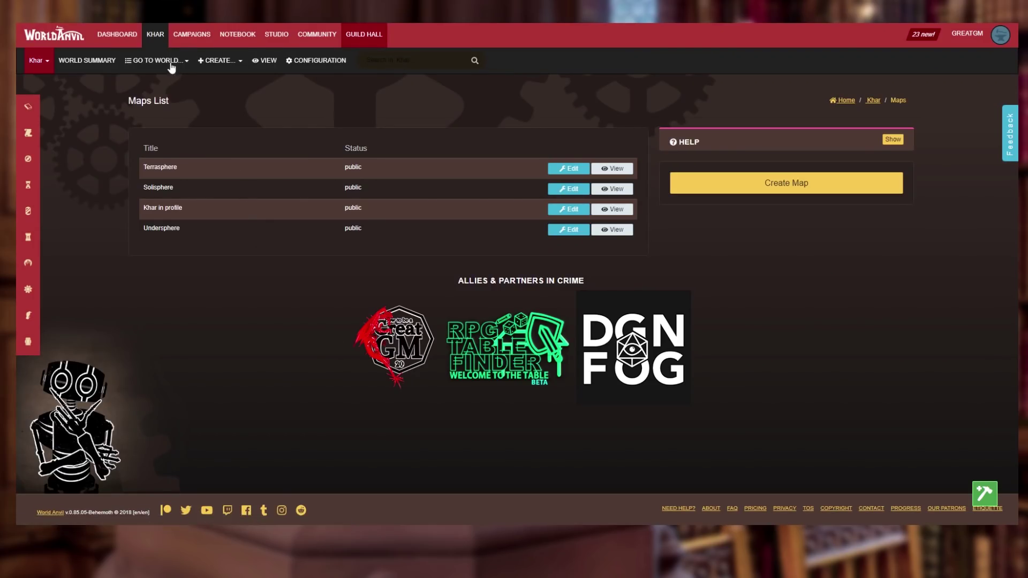
# Create a new Settlement article in the Khar world and title it "Phenadroma"
pyautogui.click(225, 60)
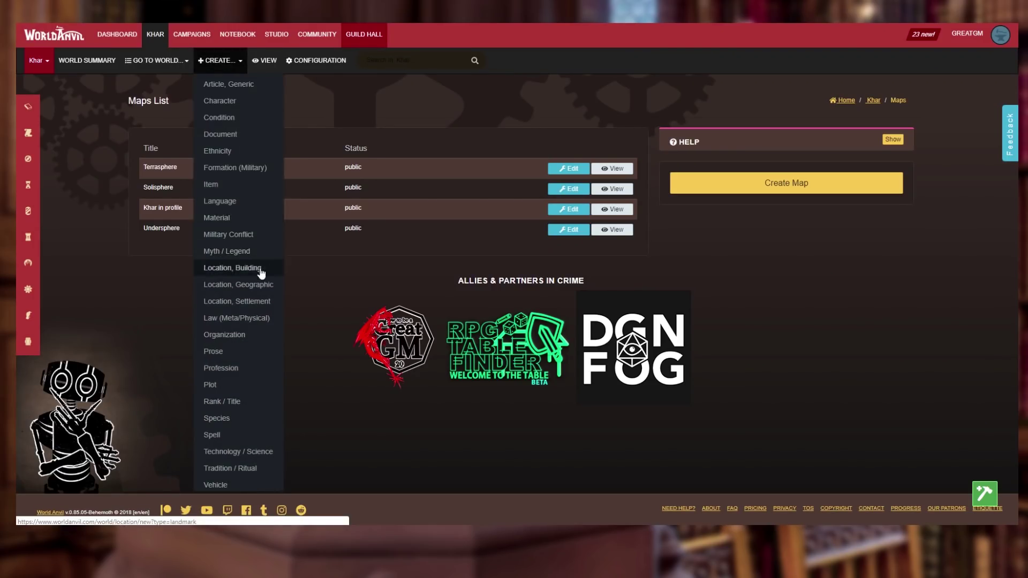
pyautogui.click(264, 302)
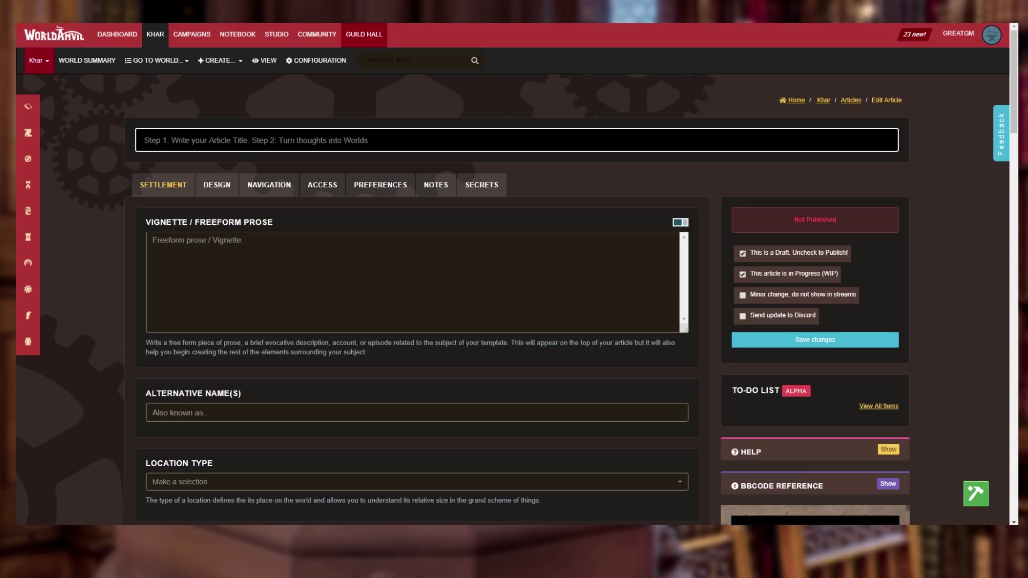
pyautogui.write('P')
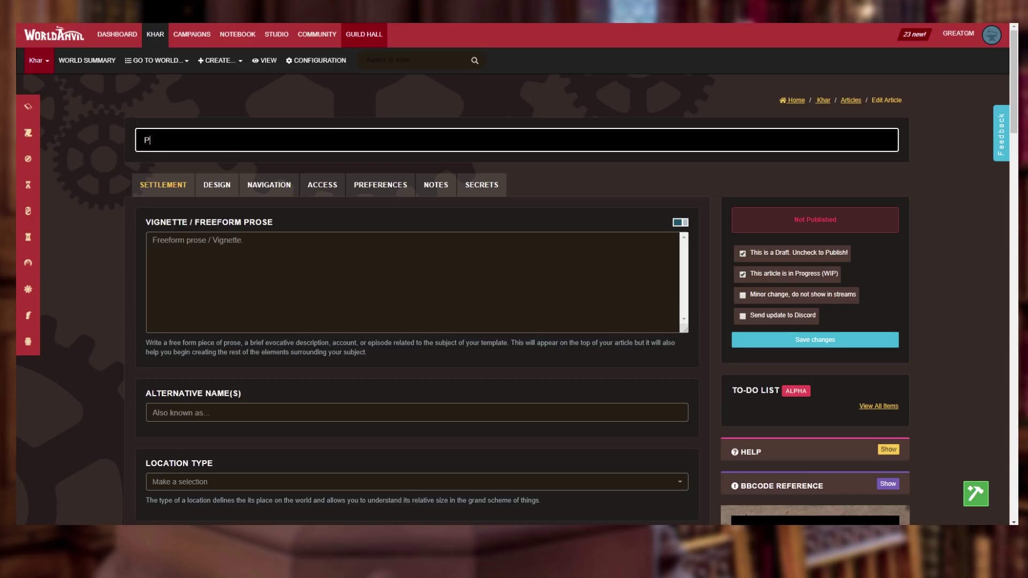
pyautogui.write('henadroma')
# Enter "City of Hooves" as Phenadroma's alternative name
pyautogui.click(188, 258)
pyautogui.scroll(-3, 333, 276)
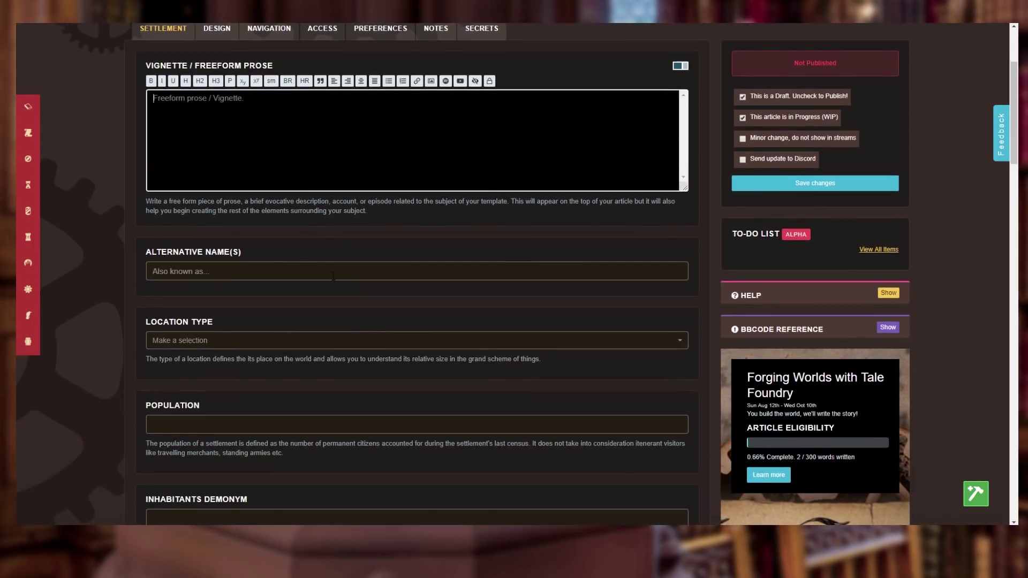
pyautogui.scroll(1, 333, 276)
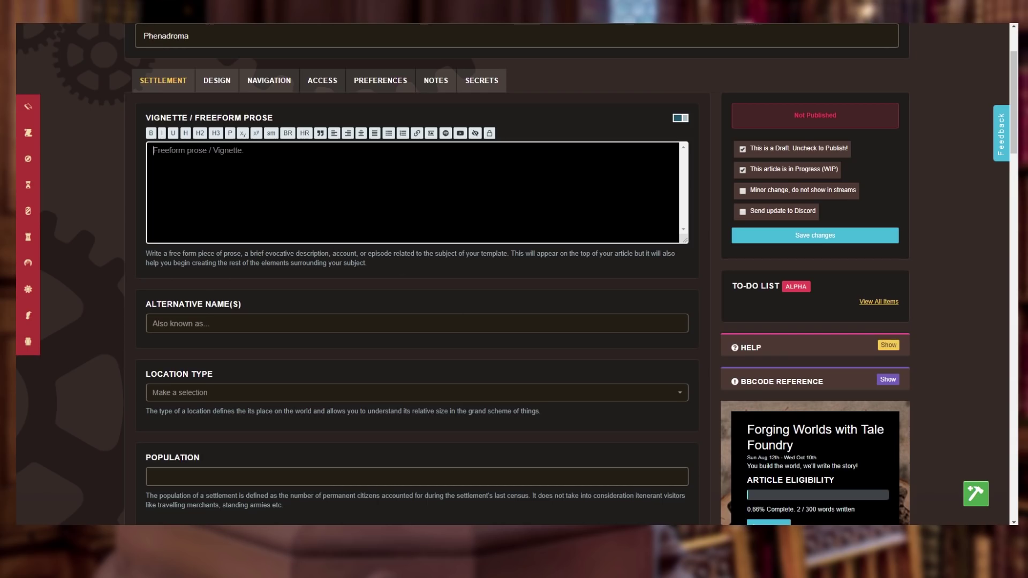
pyautogui.scroll(-3, 364, 243)
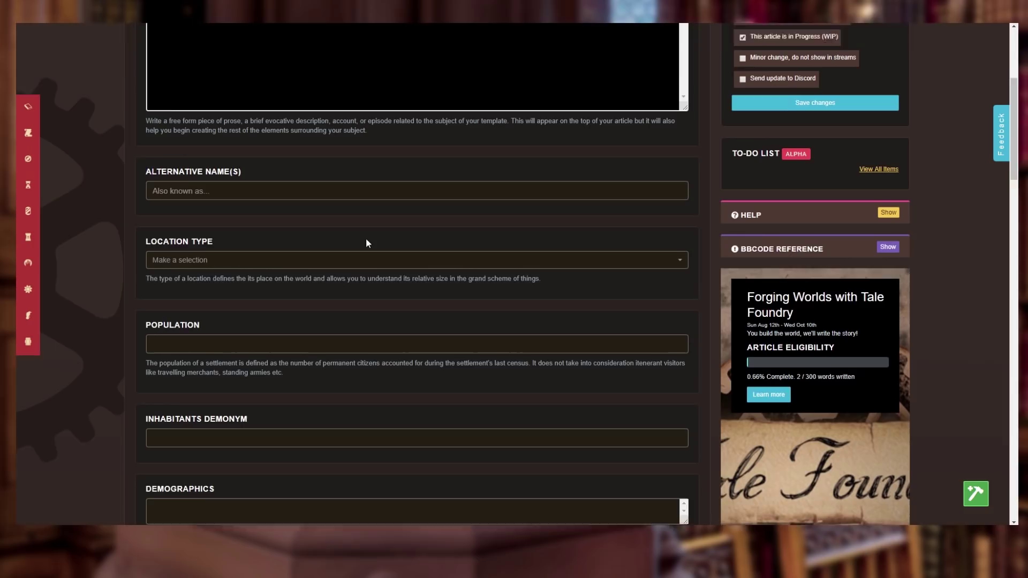
pyautogui.click(214, 167)
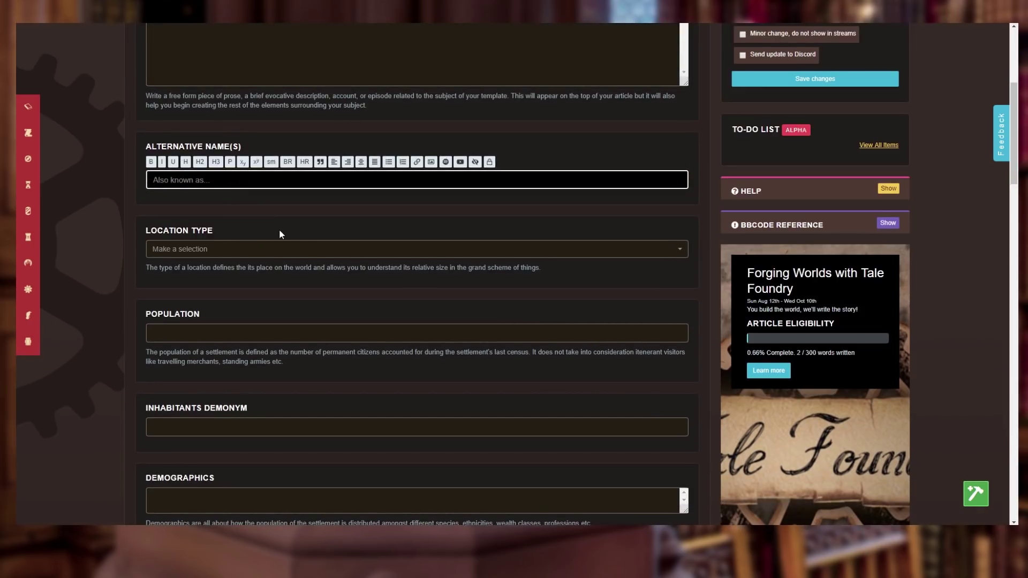
pyautogui.write('City of Hooves')
# Set the settlement's location type to City and its population to 164 000
pyautogui.click(261, 250)
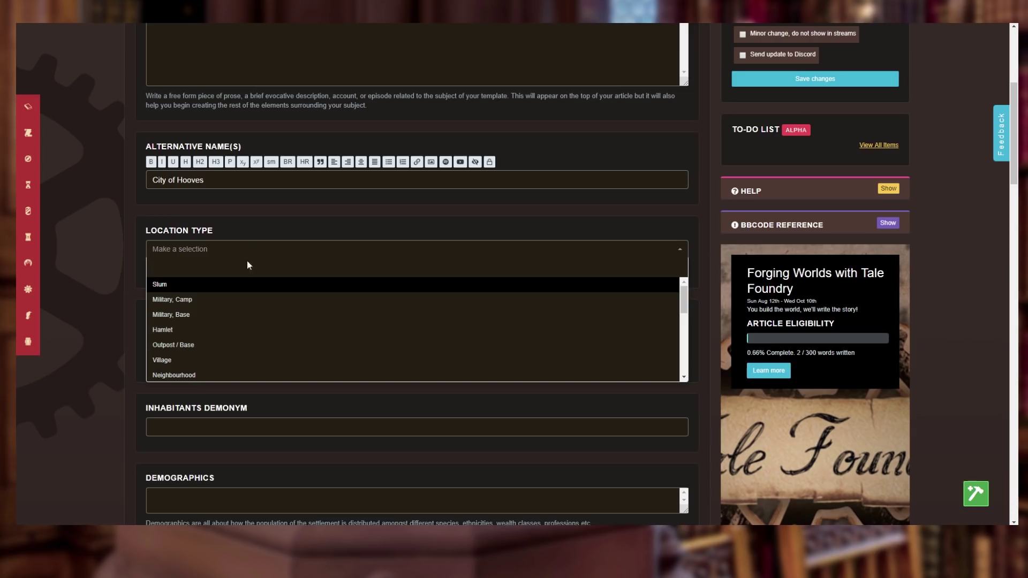
pyautogui.scroll(-2, 237, 285)
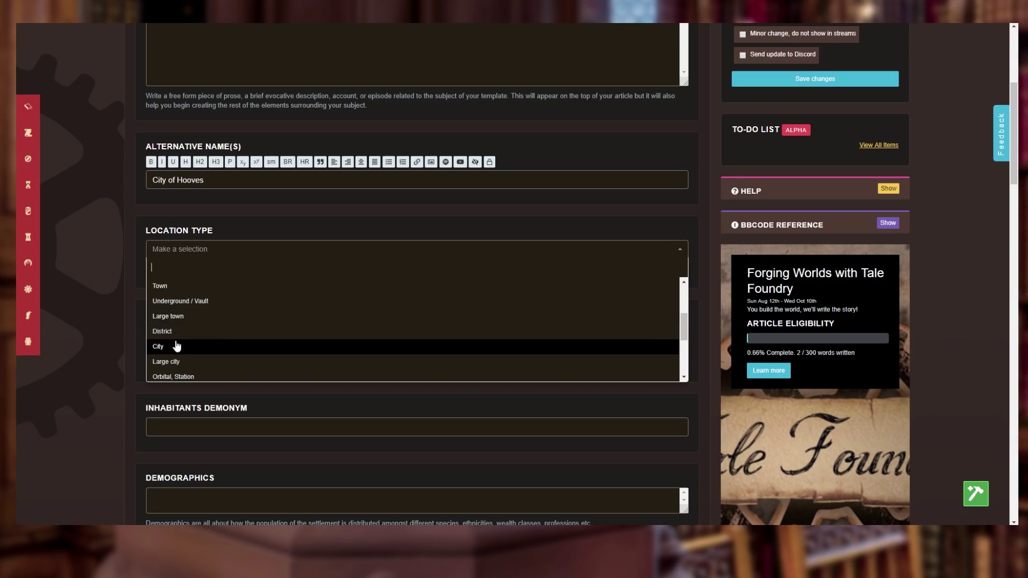
pyautogui.click(176, 347)
pyautogui.scroll(-2, 230, 289)
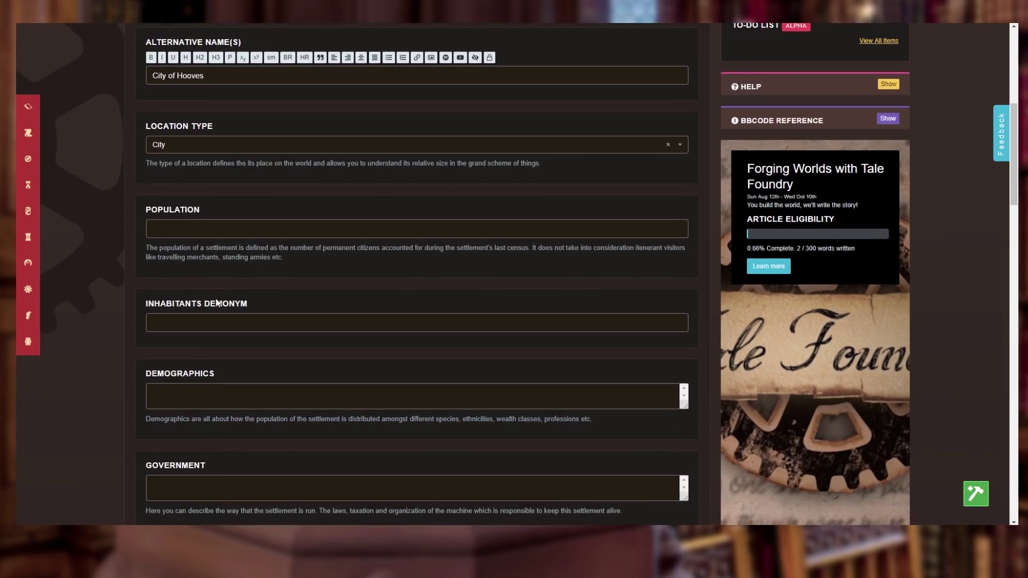
pyautogui.click(207, 232)
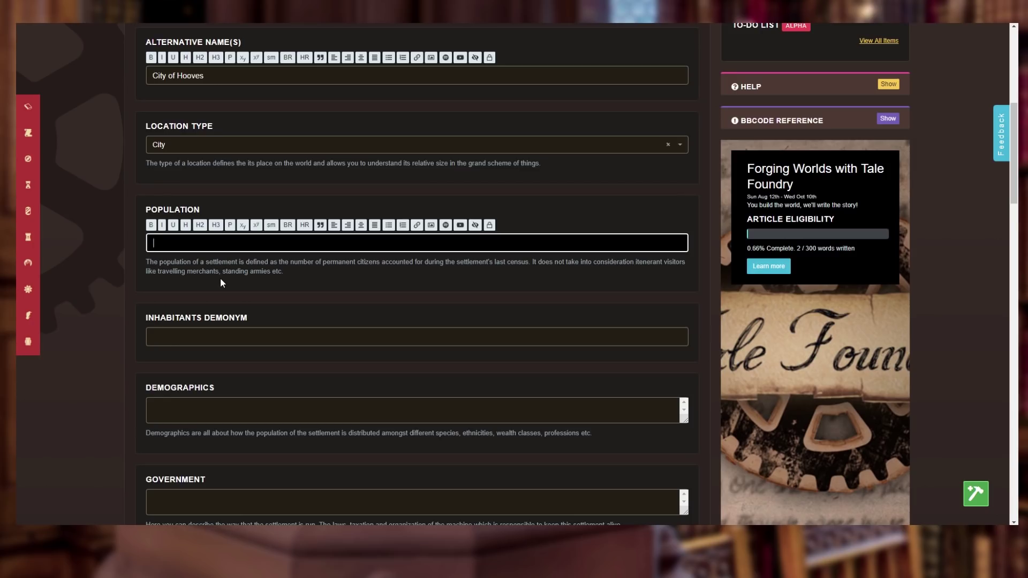
pyautogui.write('164000')
# Enter "Phenites" as the demonym for the settlement's inhabitants
pyautogui.scroll(-2, 280, 278)
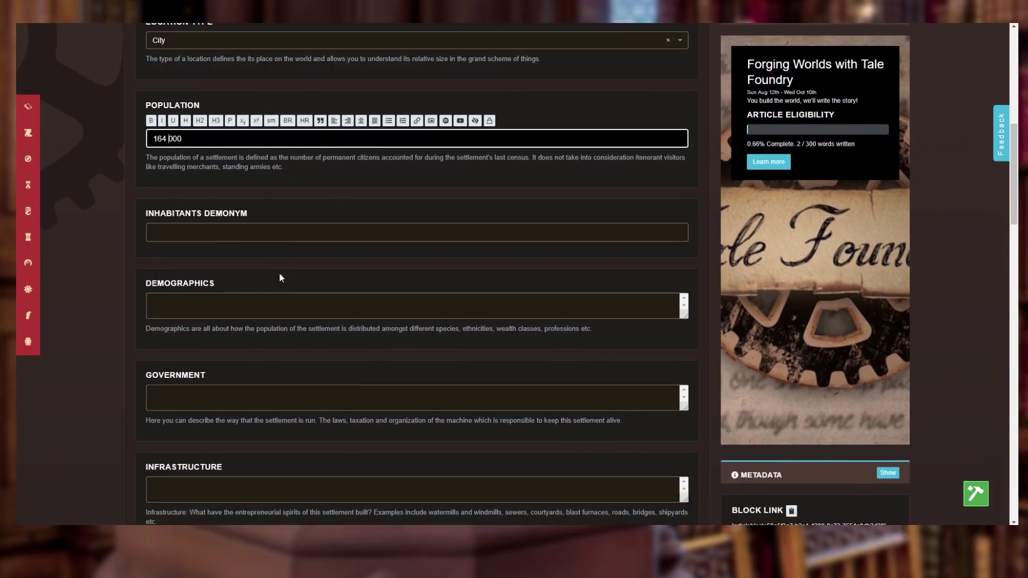
pyautogui.click(185, 227)
pyautogui.scroll(1, 331, 311)
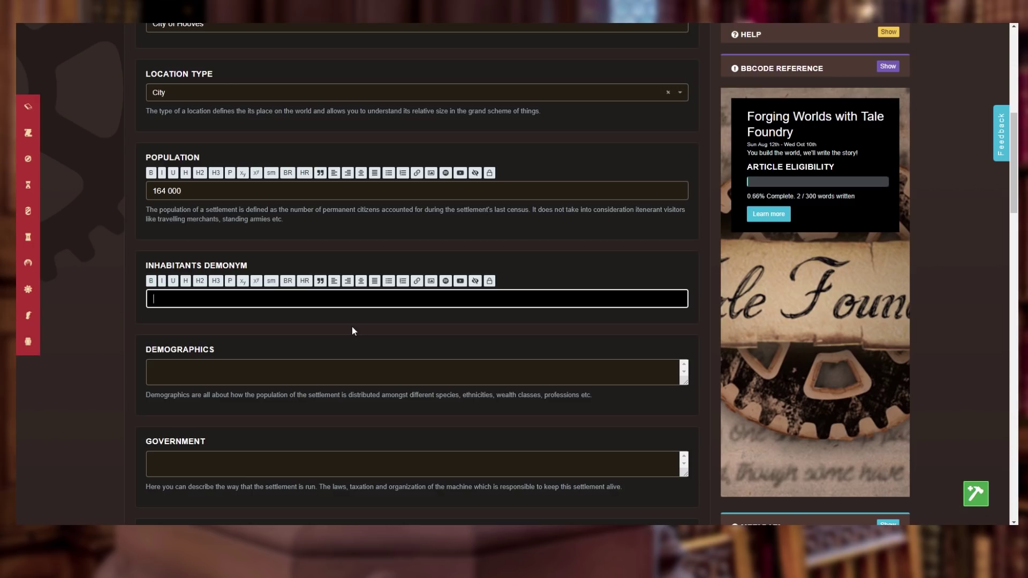
pyautogui.write('Phn')
pyautogui.write('nites')
# Fill in the demographics on separate lines as Centaurs 78%, Humans 14%, Dwarves 6% and Other 2%
pyautogui.scroll(-1, 351, 327)
pyautogui.click(193, 316)
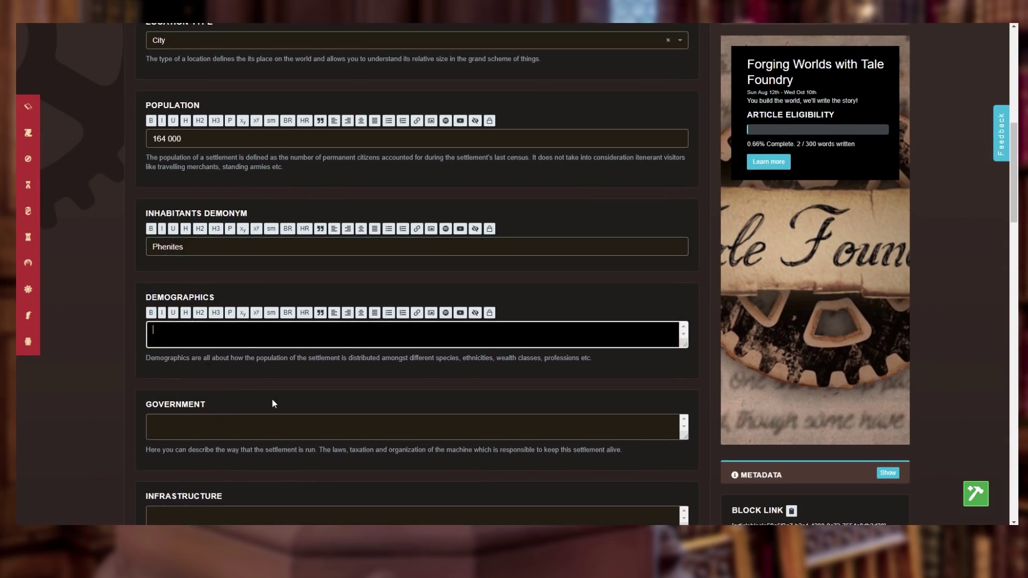
pyautogui.scroll(-3, 272, 402)
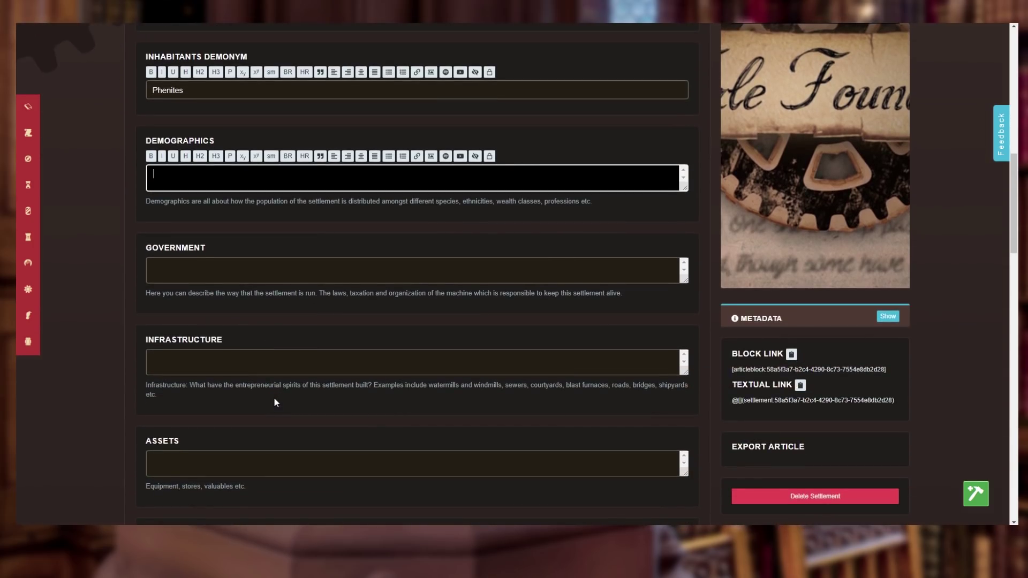
pyautogui.write('Centaurs ')
pyautogui.write('7')
pyautogui.write('8% ')
pyautogui.write('Humans ')
pyautogui.write('14%')
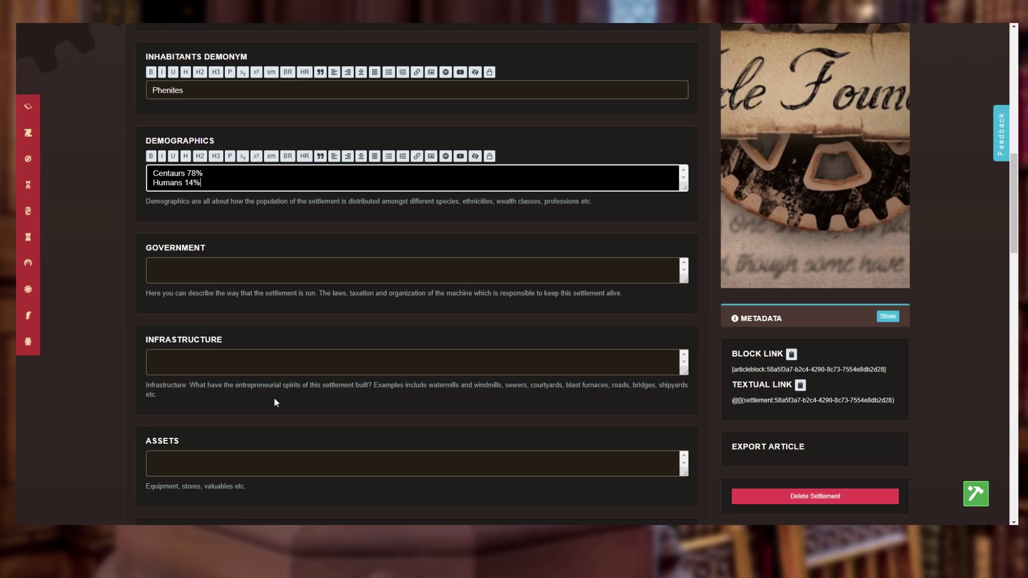
pyautogui.press('Return')
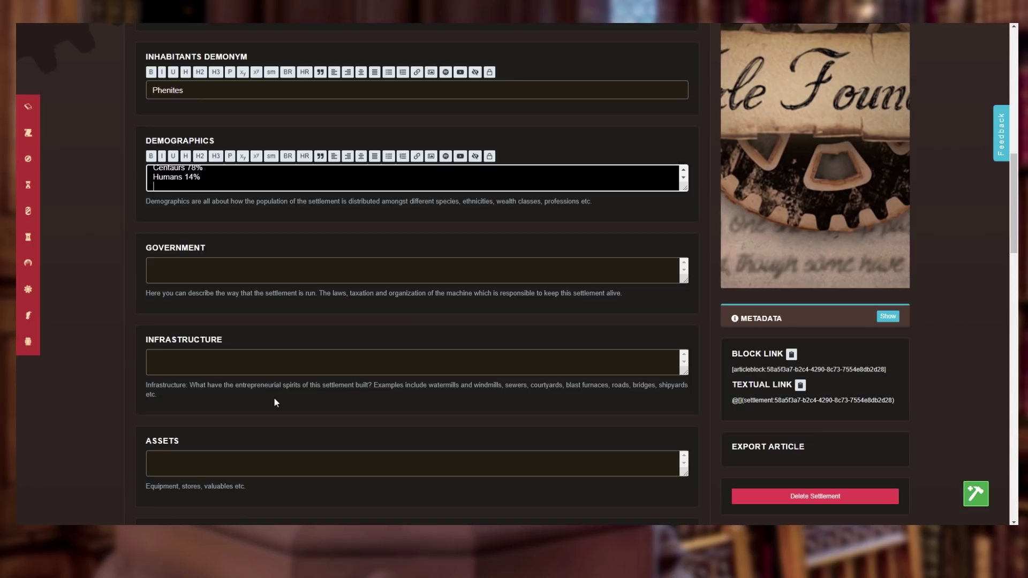
pyautogui.write('Dwarves 6%')
pyautogui.press('Return')
pyautogui.write('Other 2%')
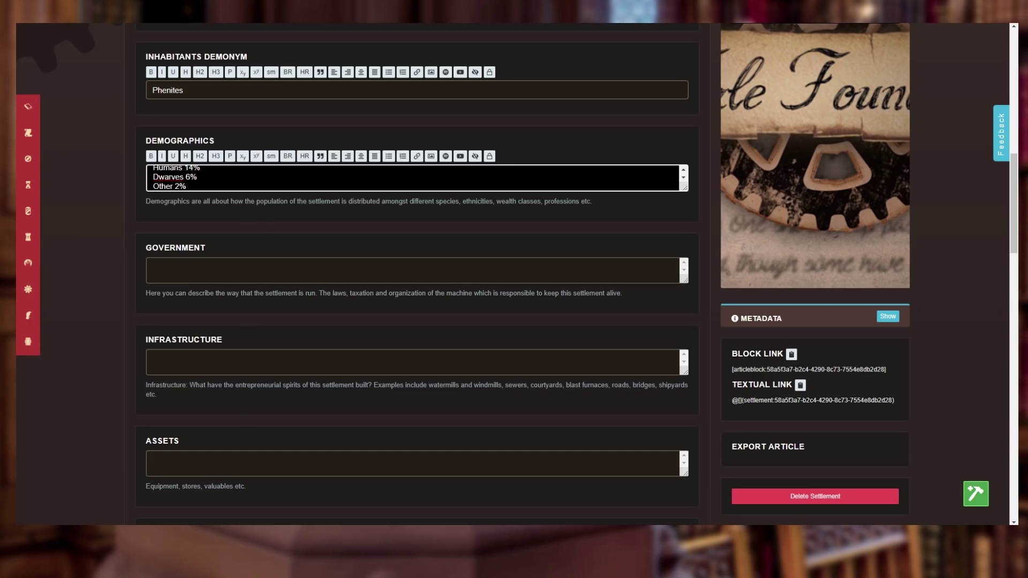
pyautogui.scroll(2, 416, 178)
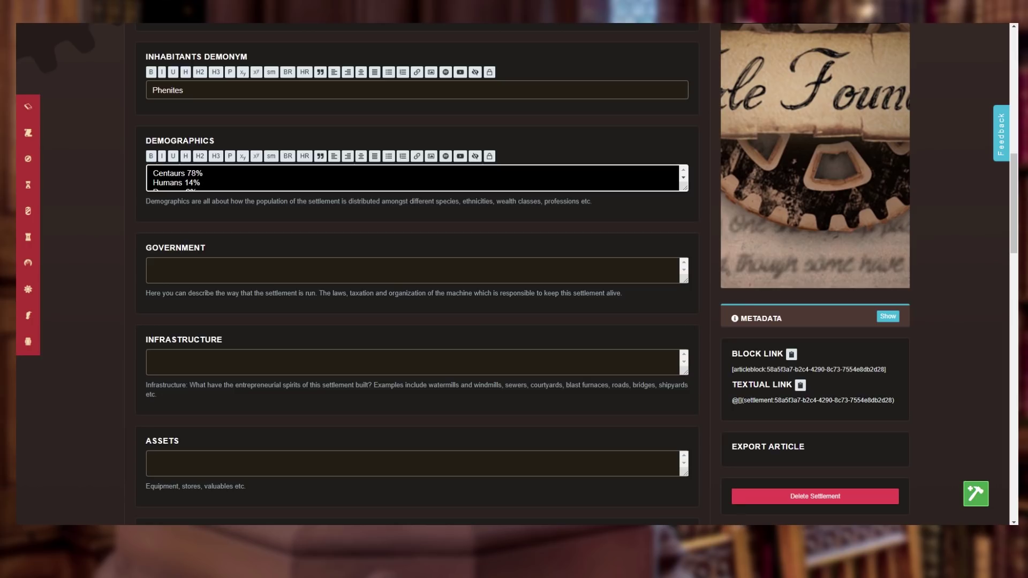
# Describe the settlement's government as "Democracy"
pyautogui.scroll(-5, 244, 181)
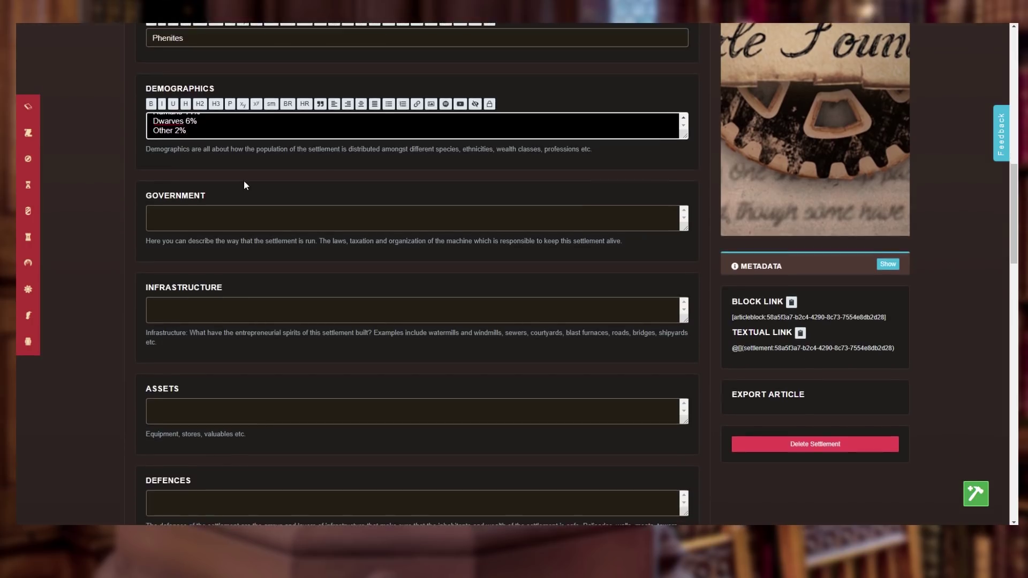
pyautogui.click(243, 180)
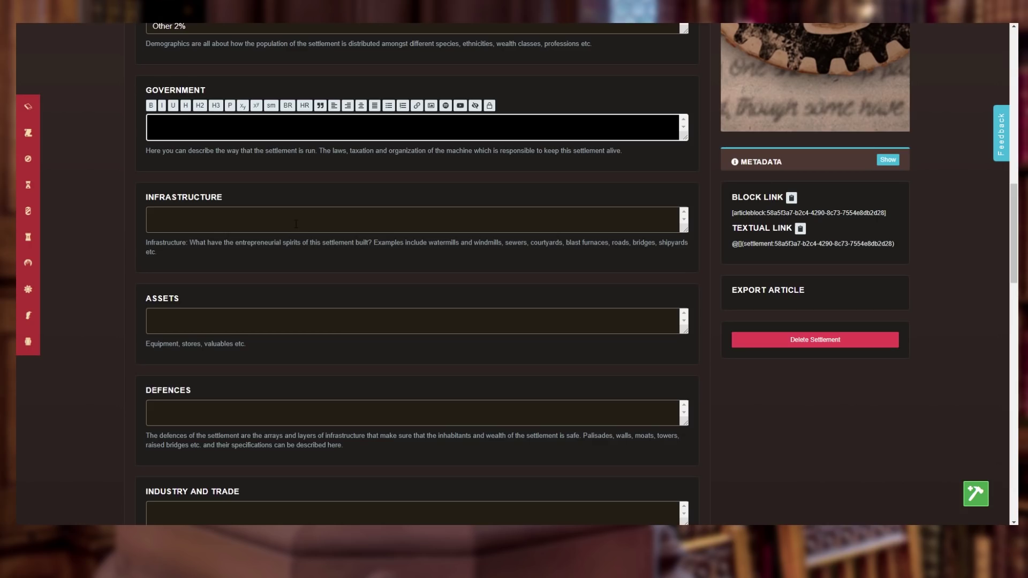
pyautogui.write('Democracy')
# Review the remaining settlement fields from Infrastructure through Defences, History and Geography down to Parent Location
pyautogui.click(278, 216)
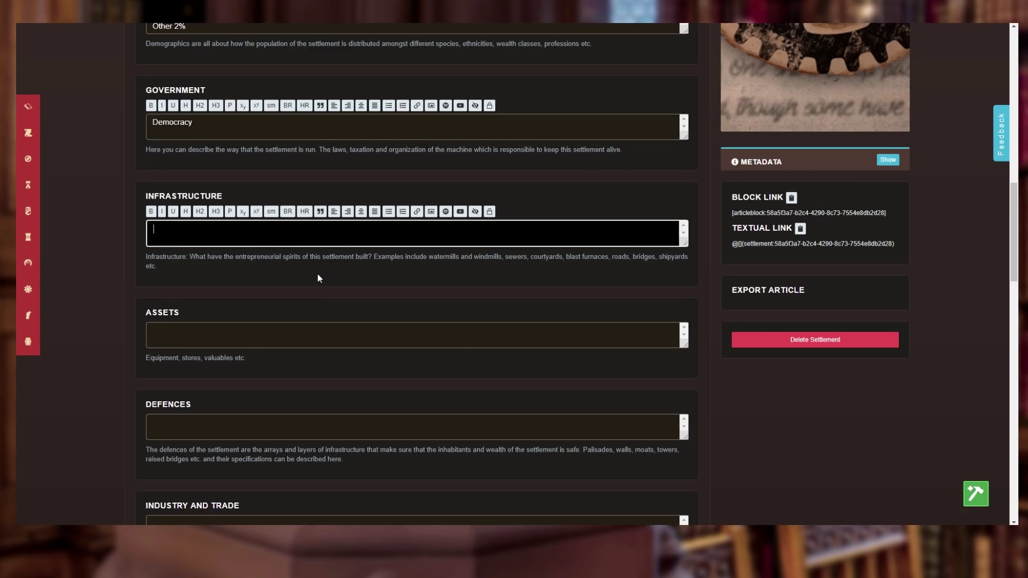
pyautogui.scroll(-2, 317, 275)
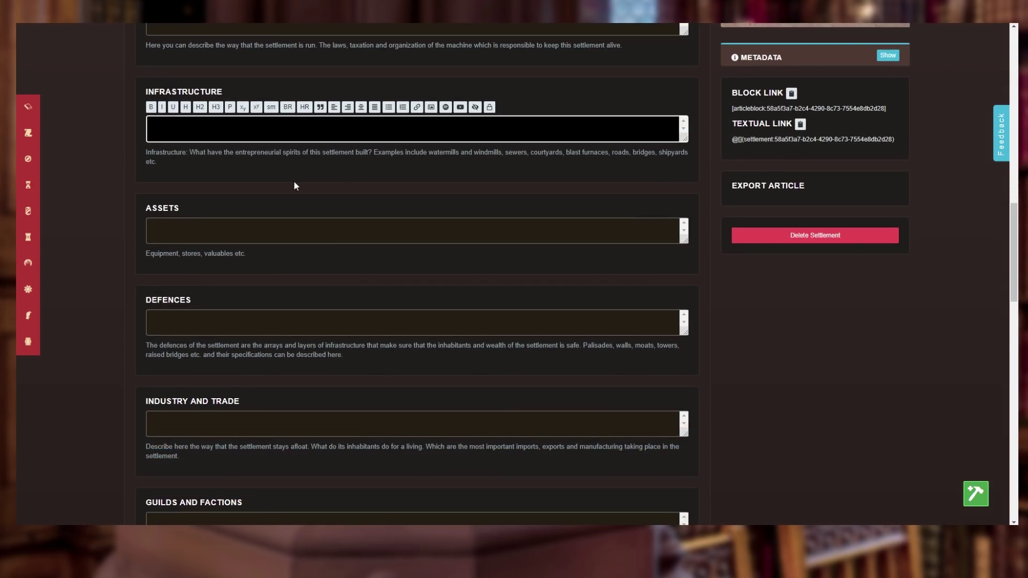
pyautogui.scroll(-2, 294, 182)
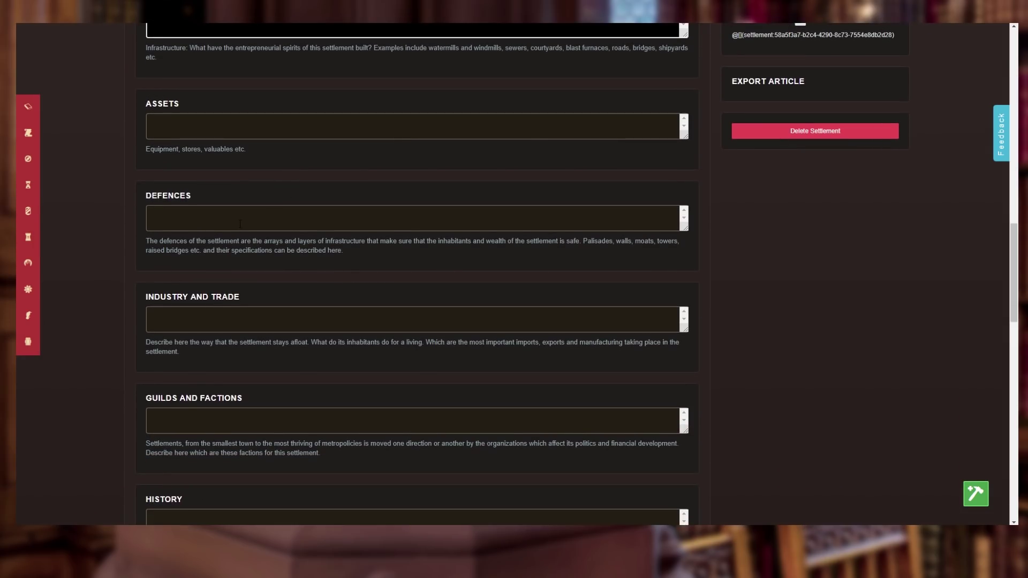
pyautogui.scroll(-4, 240, 224)
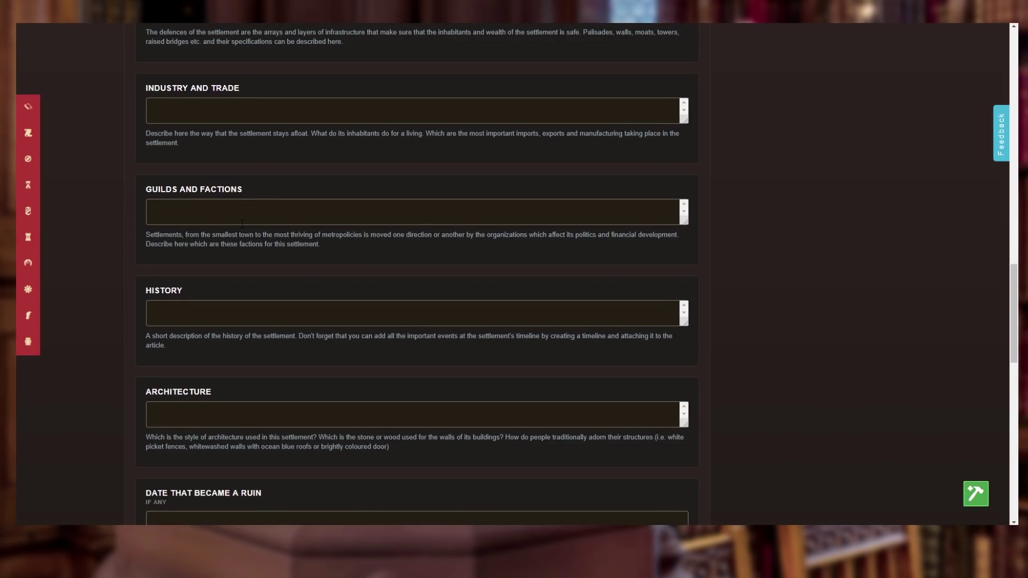
pyautogui.scroll(-2, 242, 224)
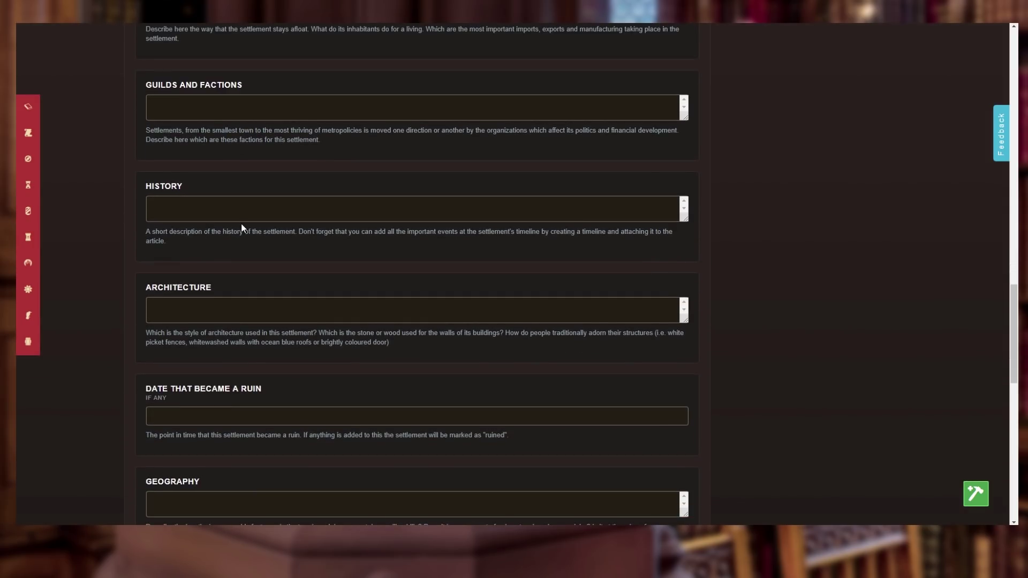
pyautogui.scroll(-4, 242, 228)
pyautogui.scroll(-3, 242, 223)
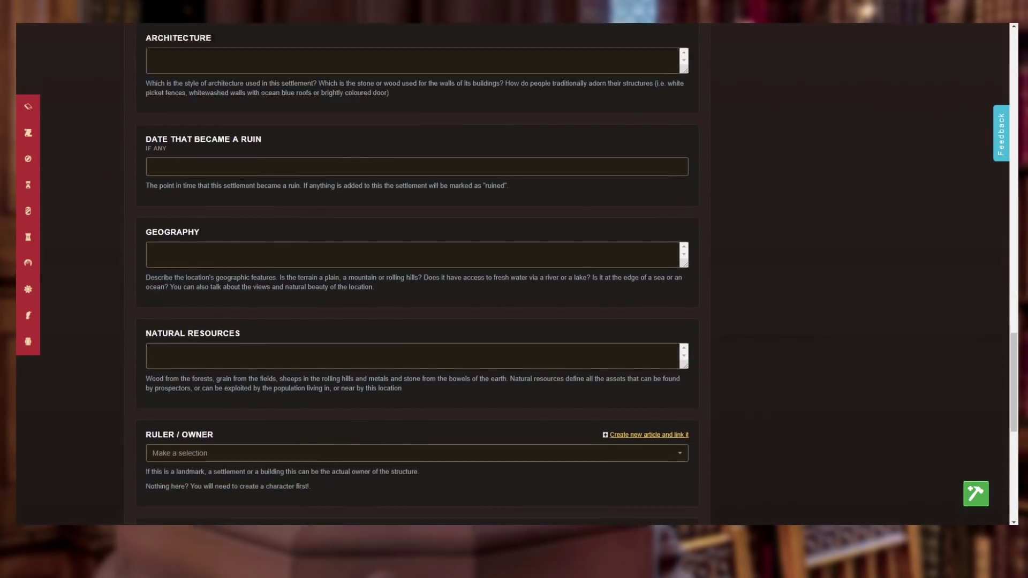
pyautogui.scroll(-2, 241, 223)
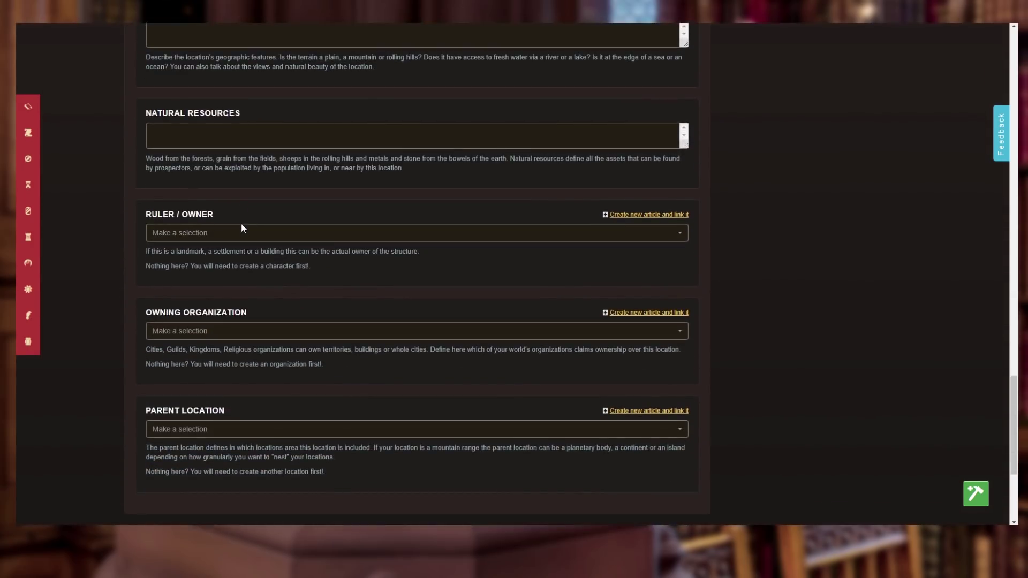
pyautogui.scroll(-1, 241, 228)
# Check the Parent Location choices and review the settlement's fields from Natural Resources back up to the vignette
pyautogui.scroll(4, 295, 246)
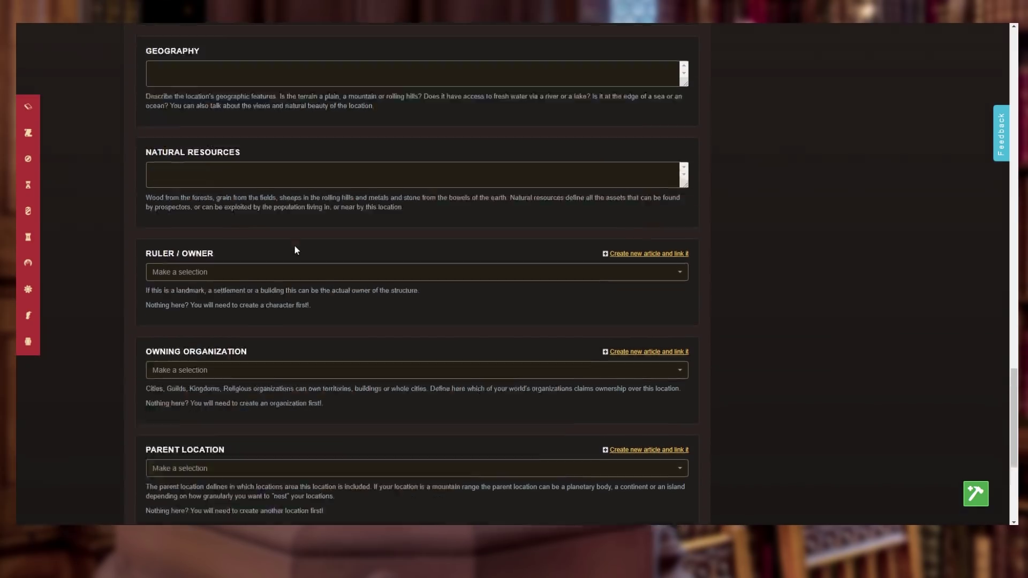
pyautogui.scroll(-5, 246, 327)
pyautogui.click(246, 325)
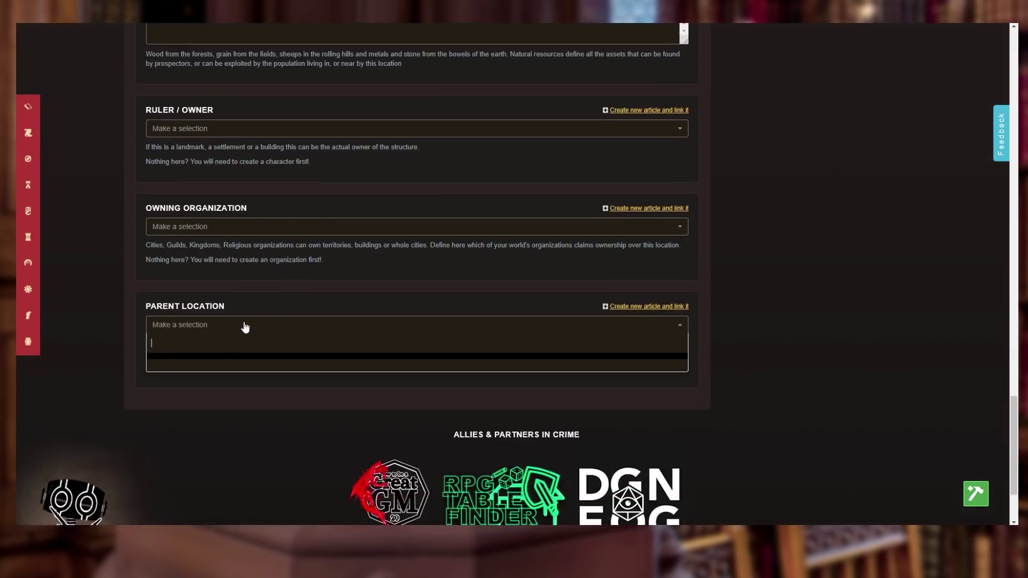
pyautogui.click(245, 326)
pyautogui.scroll(11, 297, 311)
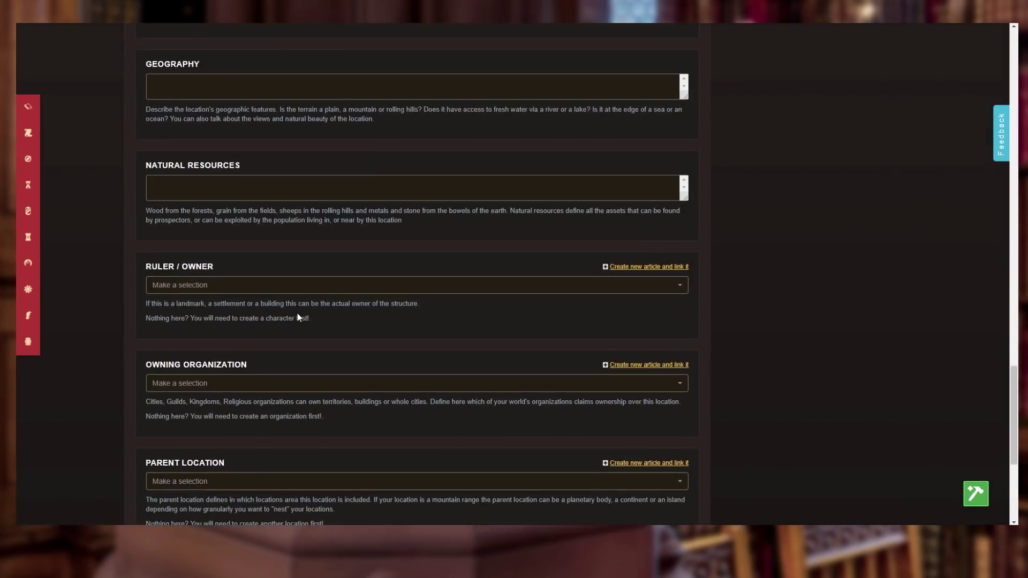
pyautogui.scroll(5, 298, 312)
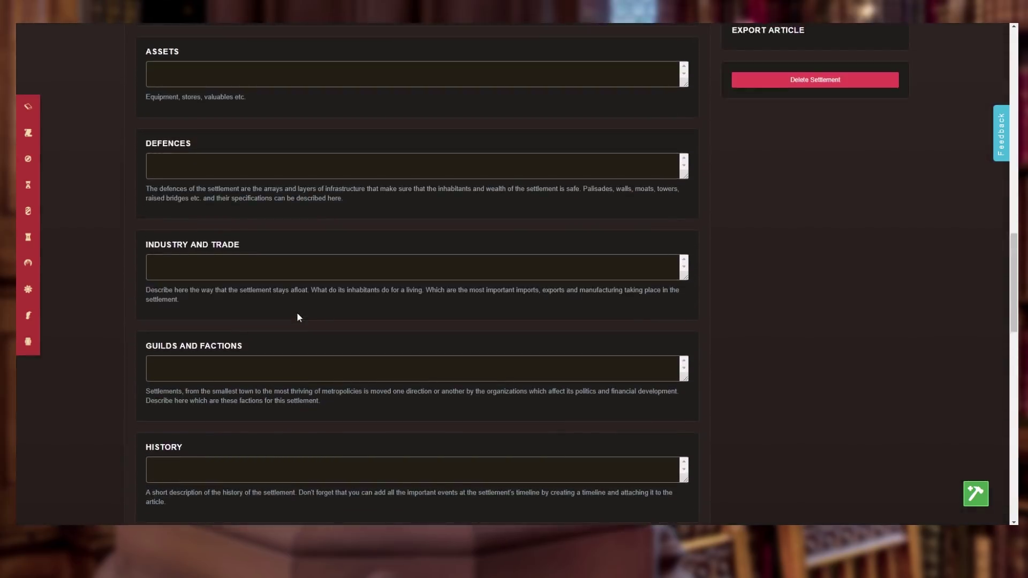
pyautogui.scroll(7, 298, 314)
pyautogui.scroll(7, 299, 318)
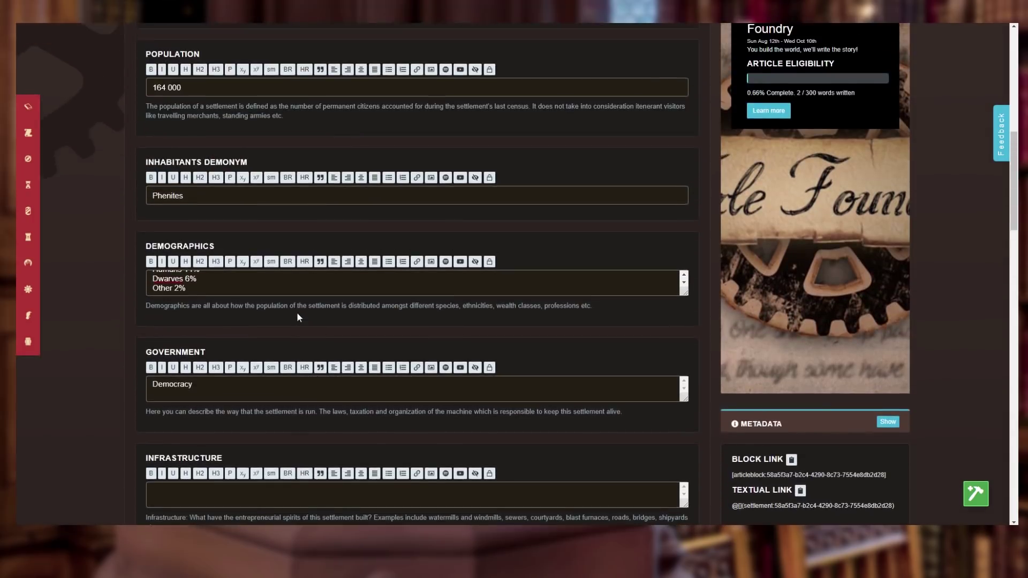
pyautogui.scroll(4, 298, 313)
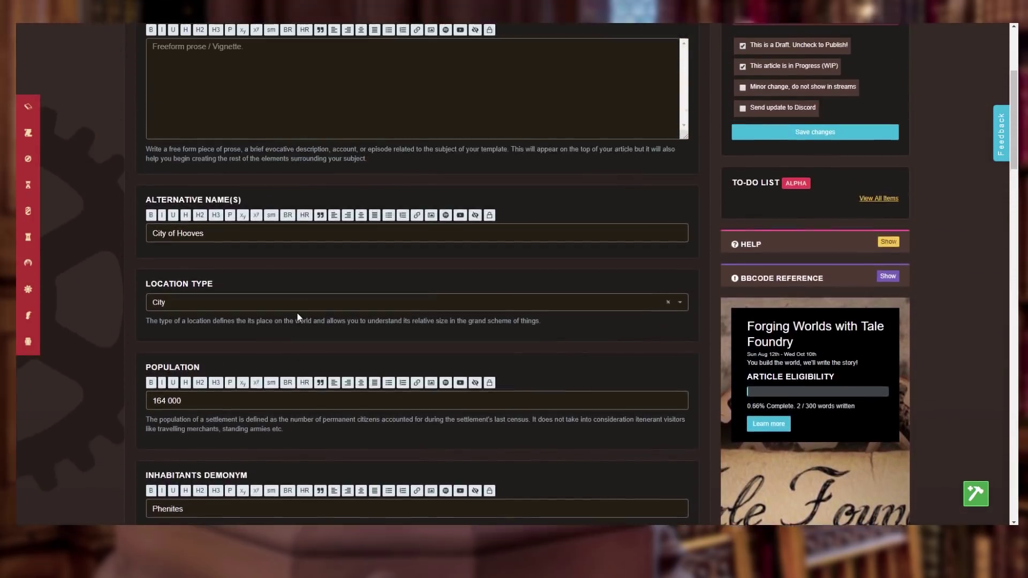
# Begin the settlement's vignette with "A sprawling city of centaur peoples"
pyautogui.click(153, 152)
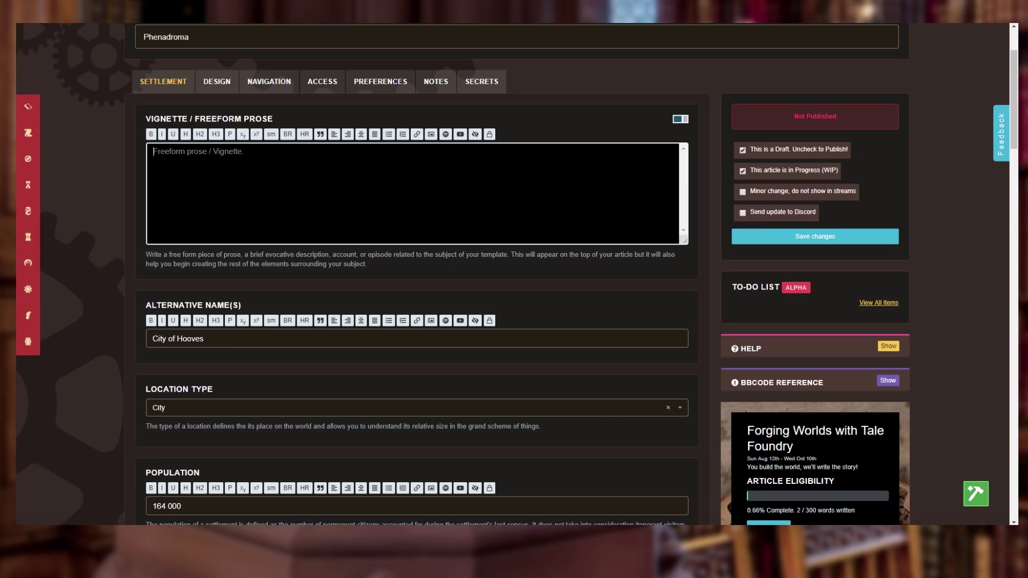
pyautogui.write('A spwarling')
pyautogui.press('BackSpace')
pyautogui.press('BackSpace')
pyautogui.press('BackSpace')
pyautogui.press('BackSpace')
pyautogui.write('rawling c')
pyautogui.write('ity')
pyautogui.write(' of centa')
pyautogui.write('r')
pyautogui.write('ur')
pyautogui.write(' peoples')
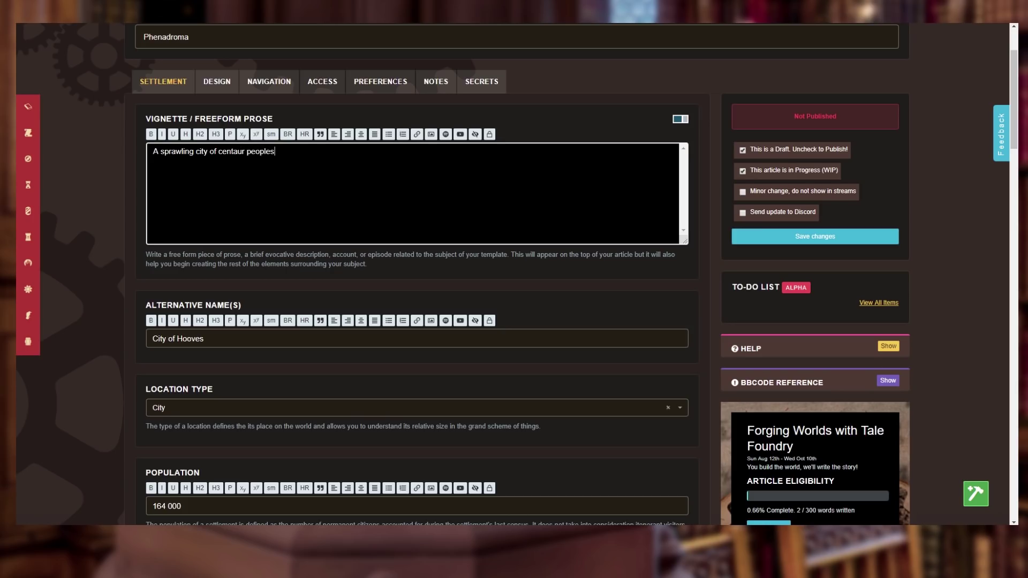
# Continue the vignette with "that is open to all for trade. Centaur control is in the form of a democracy as voted from the land-owning class."
pyautogui.write(' that is open to all for trade. Centaur')
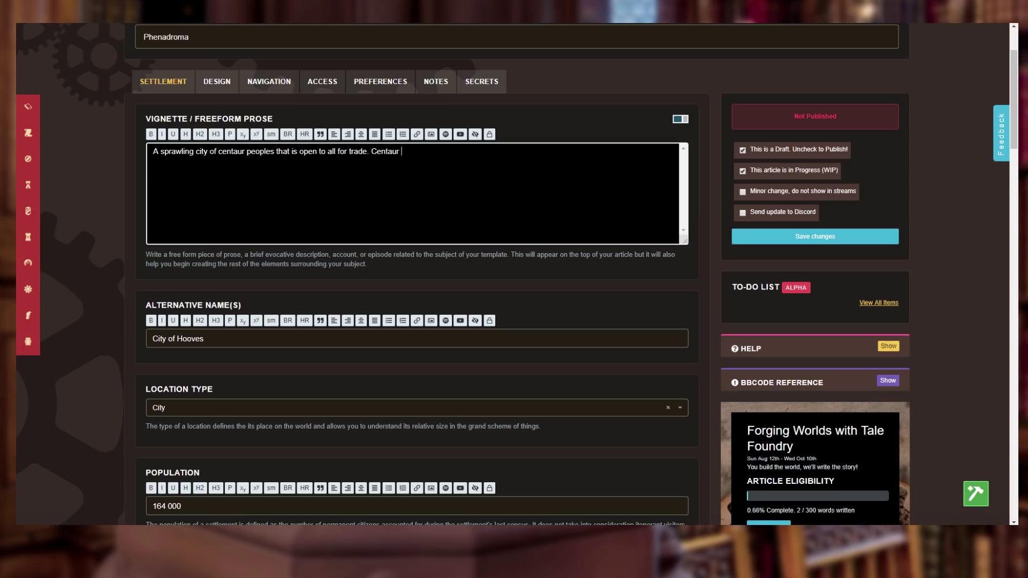
pyautogui.write(' control is in the form of a democracy as vot')
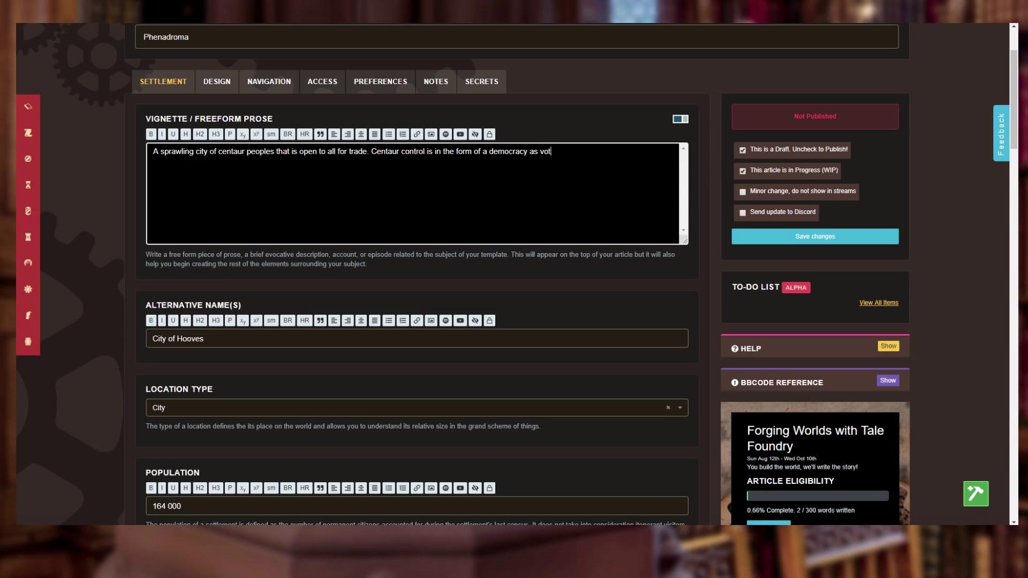
pyautogui.write('ed from the land-owning cal')
# Finish the vignette with "All manner of items, objects, and trade goods are available here." and save the article
pyautogui.write('ss. All manner of items,')
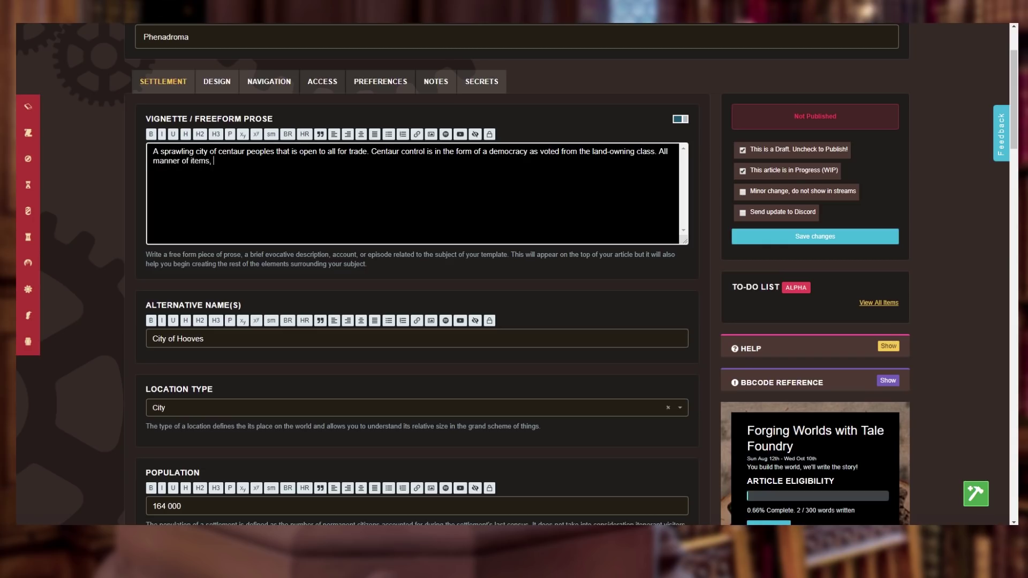
pyautogui.write(' objects,and')
pyautogui.press('BackSpace')
pyautogui.press('BackSpace')
pyautogui.press('BackSpace')
pyautogui.write('and trade goods are available here.')
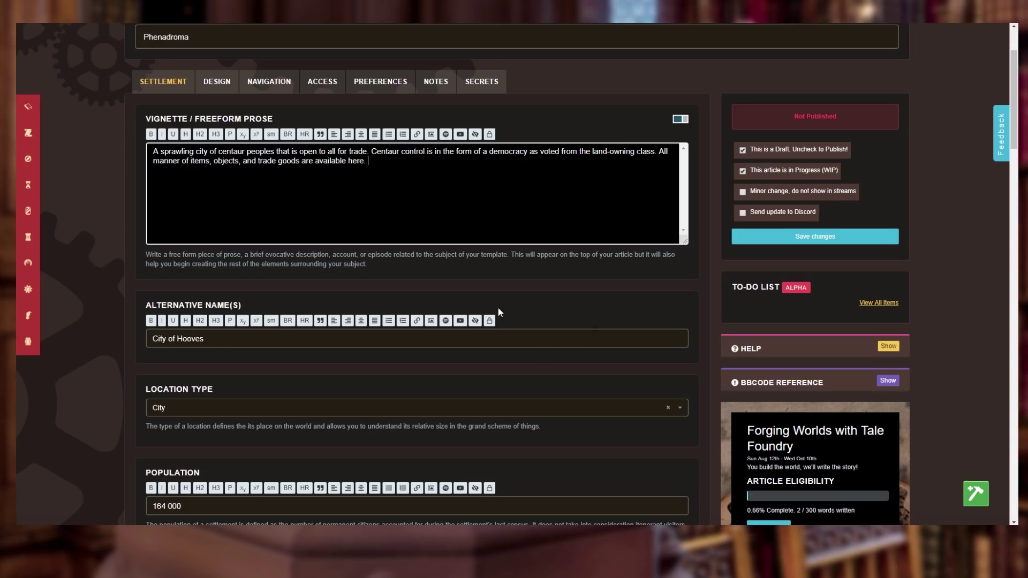
pyautogui.scroll(-2, 498, 311)
pyautogui.click(819, 134)
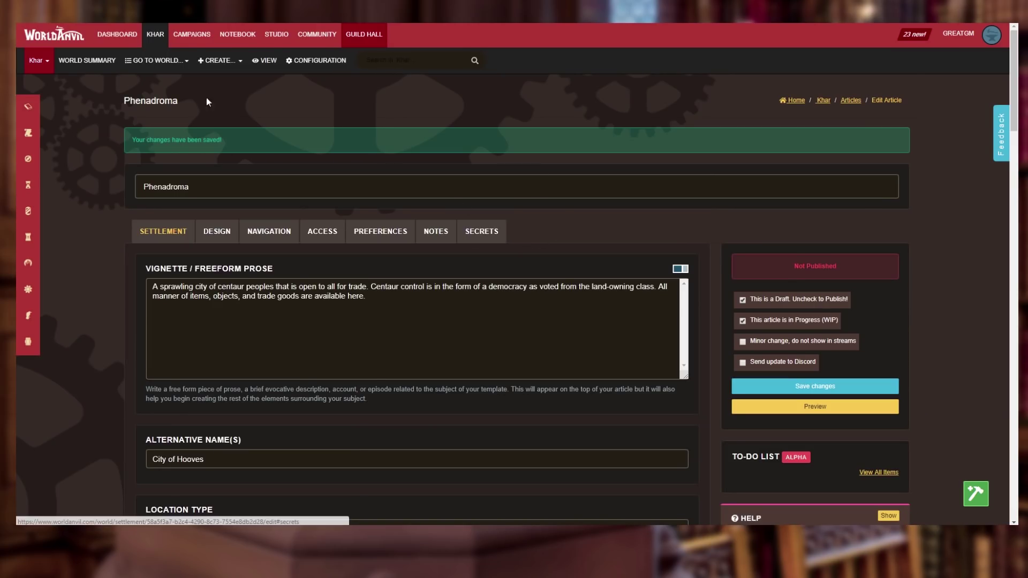
# Open the Terrasphere map from the world's maps for editing
pyautogui.click(170, 62)
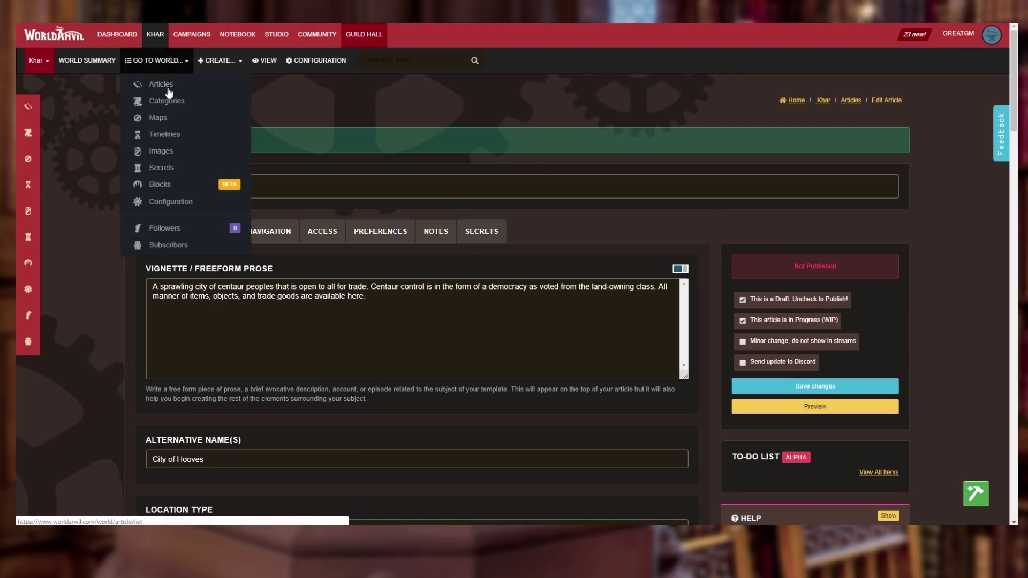
pyautogui.click(163, 113)
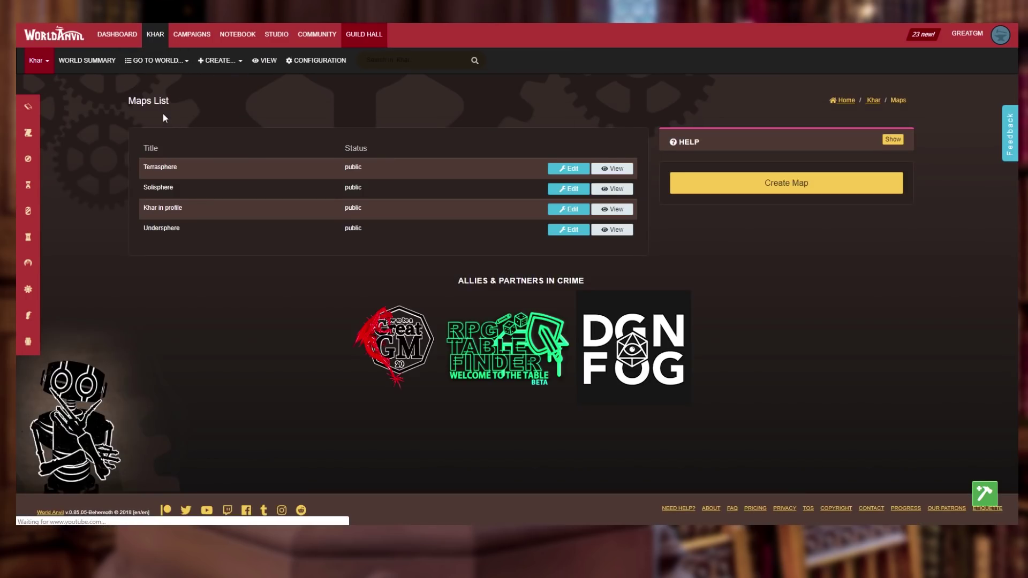
pyautogui.click(573, 170)
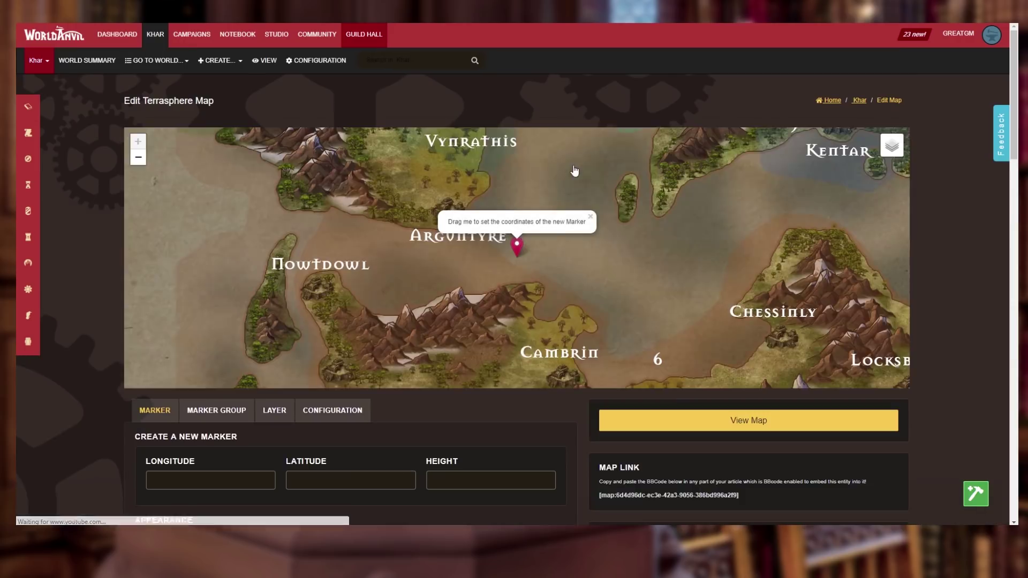
# Place the new marker on the mountainous island southeast of Ilolus, at about longitude 125 and latitude 1794
pyautogui.moveTo(635, 291); pyautogui.dragTo(510, 226)
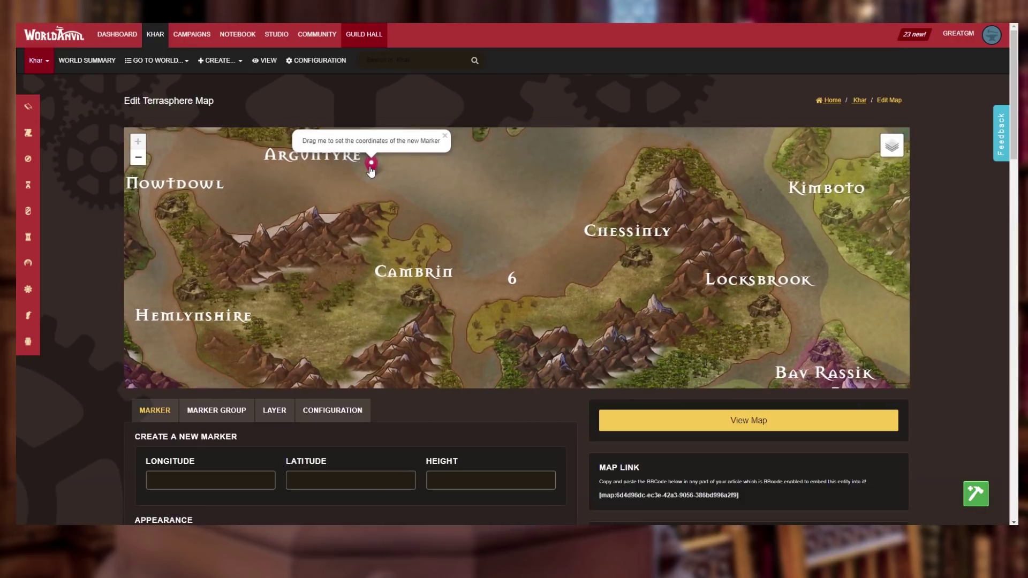
pyautogui.moveTo(371, 169)
pyautogui.mouseDown()
pyautogui.moveTo(519, 267)
pyautogui.moveTo(558, 314)
pyautogui.moveTo(525, 173)
pyautogui.moveTo(535, 343)
pyautogui.mouseUp()
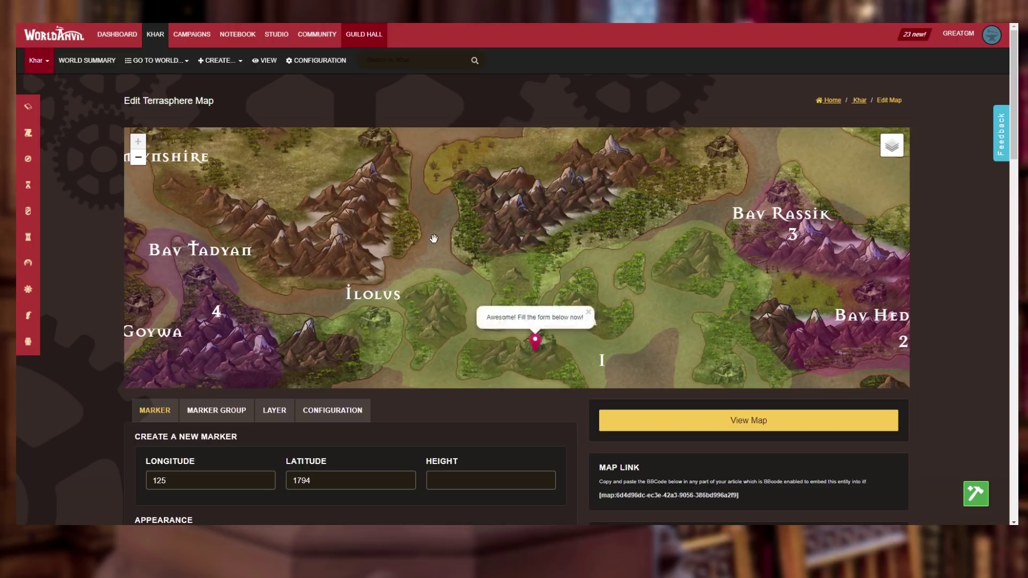
pyautogui.scroll(-1, 433, 236)
pyautogui.scroll(1, 434, 238)
# Choose the "City, Green" map pin as the new marker's appearance
pyautogui.scroll(-6, 382, 435)
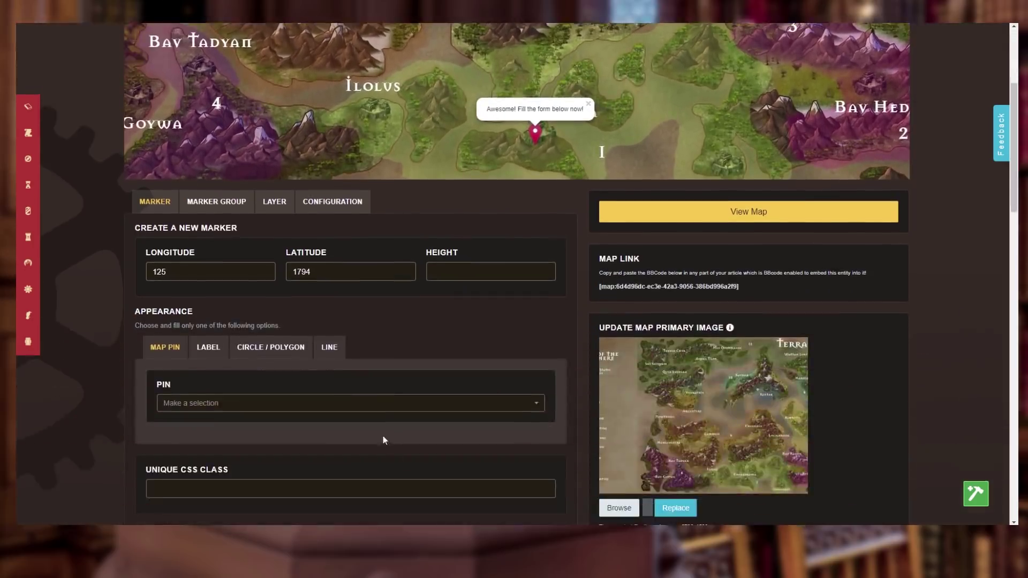
pyautogui.click(181, 299)
pyautogui.scroll(-10, 231, 375)
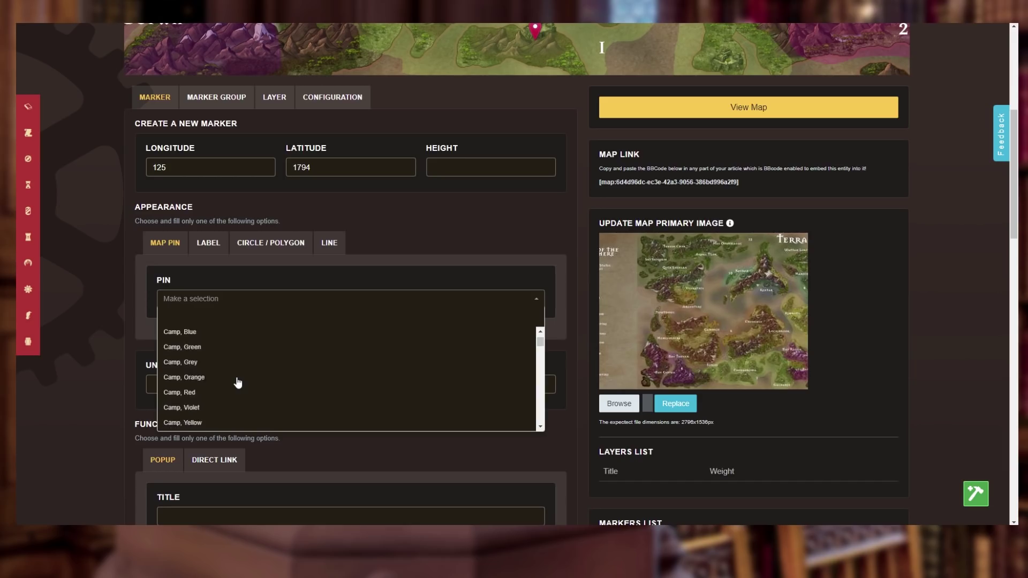
pyautogui.scroll(-1, 227, 374)
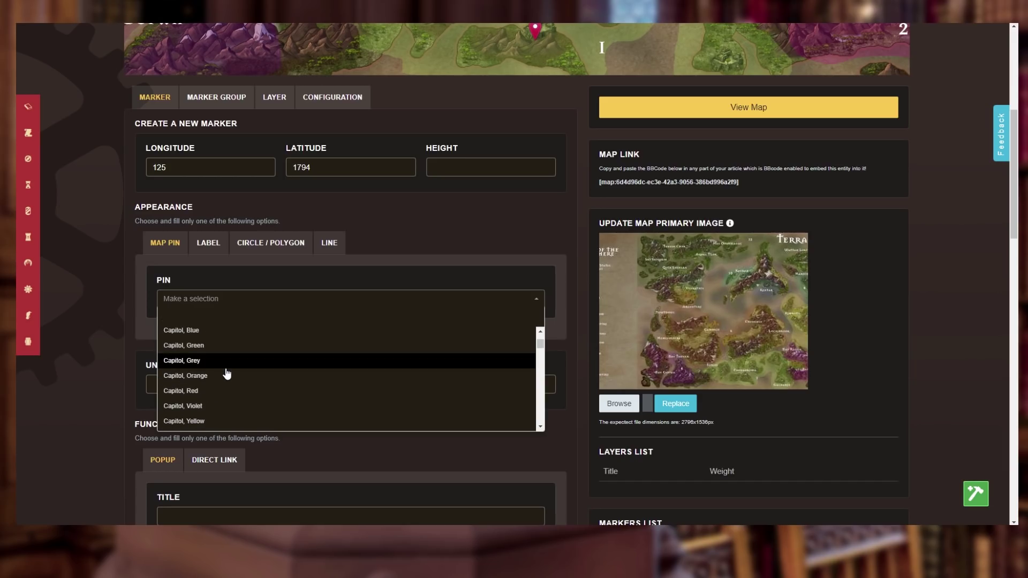
pyautogui.scroll(-6, 227, 374)
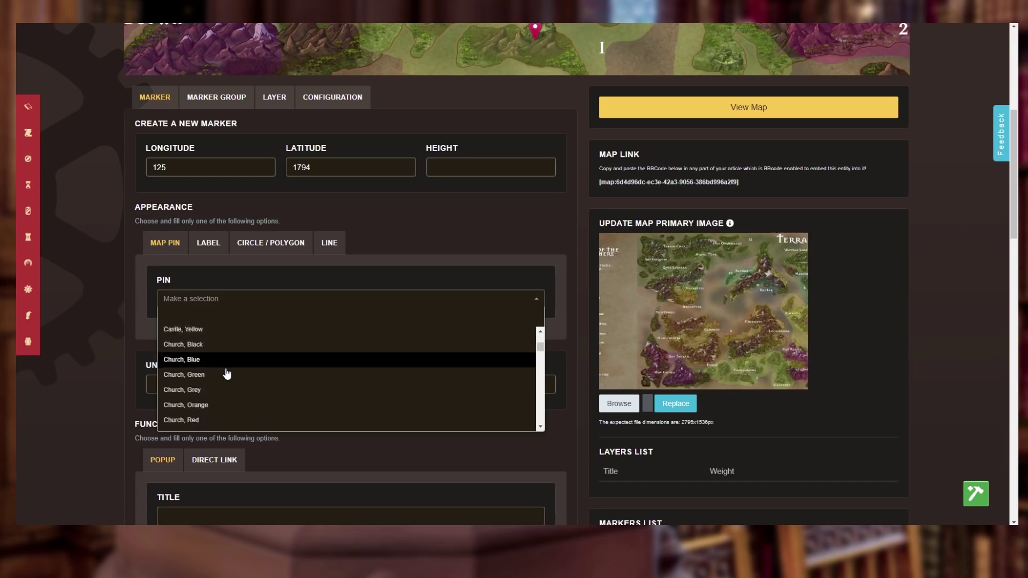
pyautogui.scroll(-6, 227, 373)
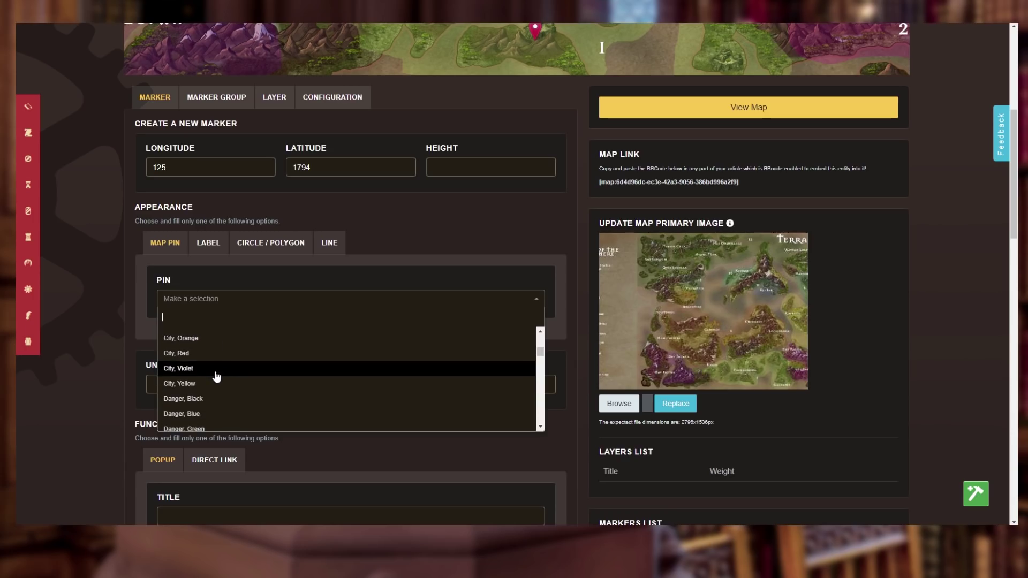
pyautogui.scroll(2, 214, 376)
pyautogui.click(214, 368)
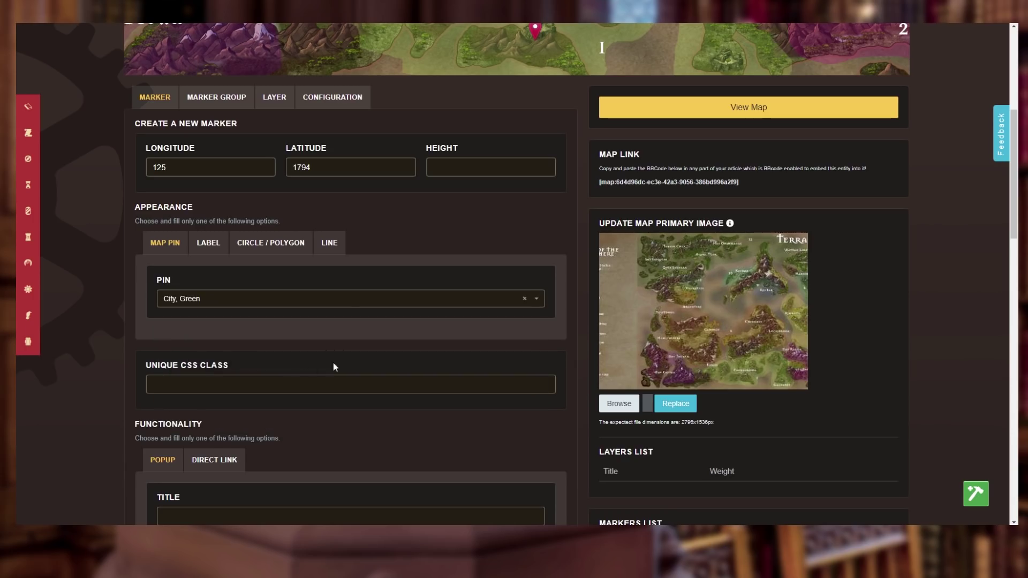
# Title the marker's popup "Phenadroma" and describe it as "Large Centaur City"
pyautogui.scroll(-3, 235, 364)
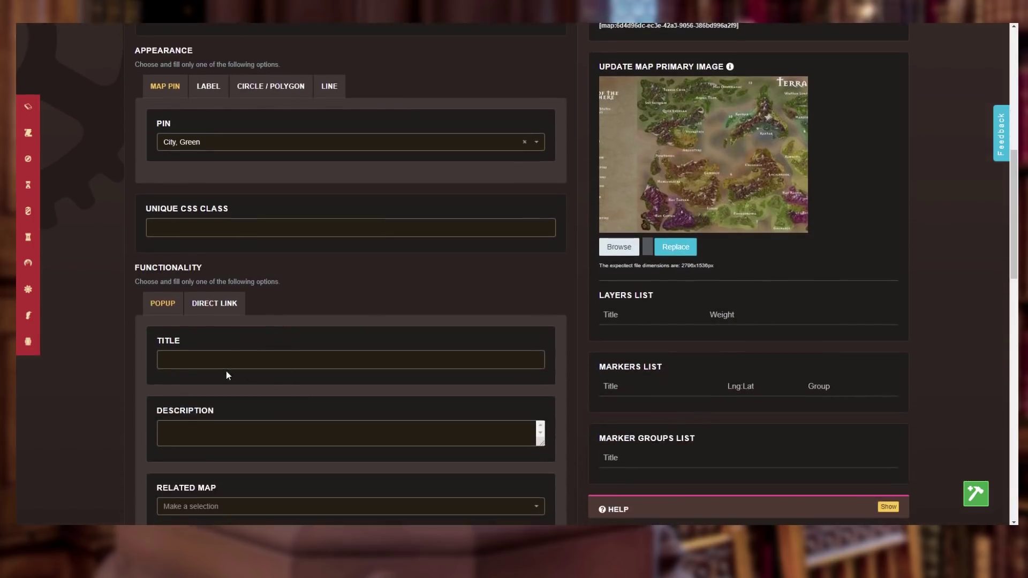
pyautogui.click(217, 361)
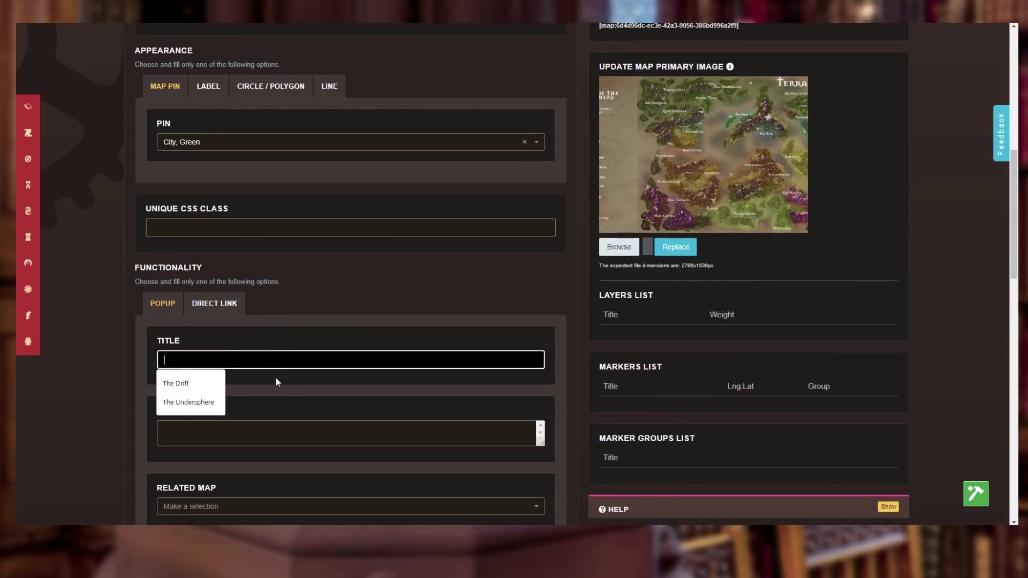
pyautogui.write('Phen')
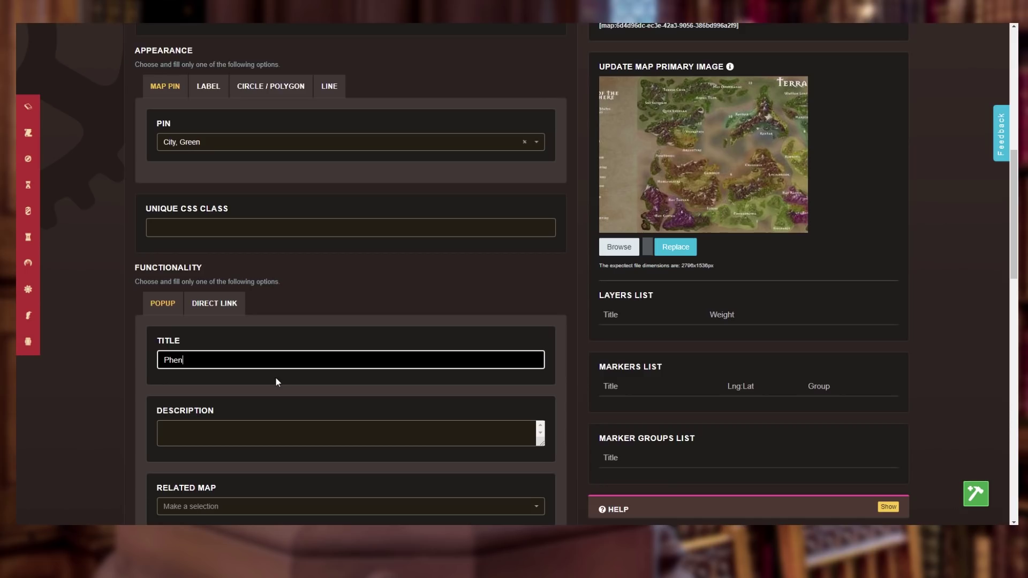
pyautogui.write('adroma')
pyautogui.press('Tab')
pyautogui.write('Large ')
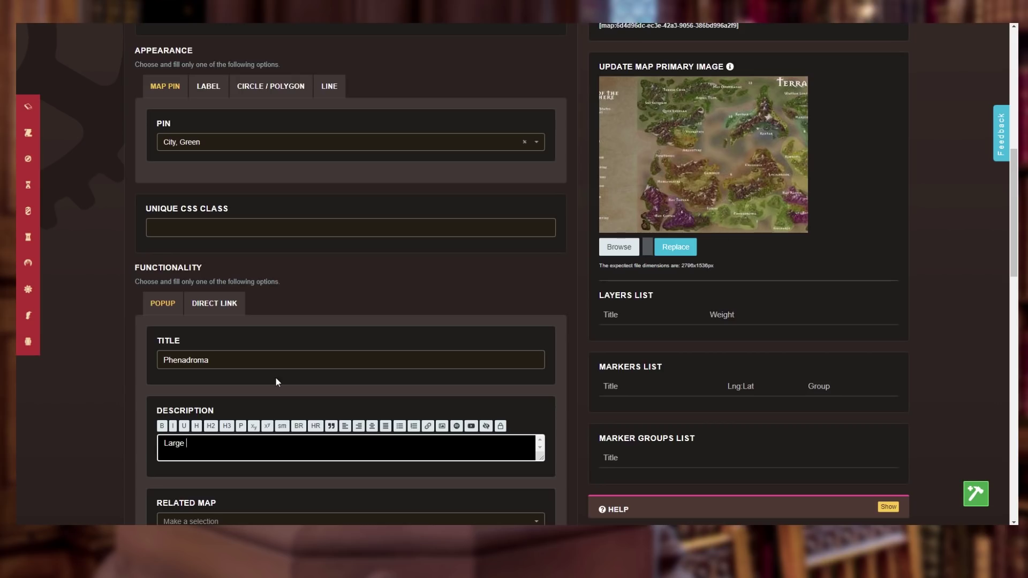
pyautogui.write('Centaur City')
# Set the marker's related location to Phenadroma and create the marker
pyautogui.scroll(-4, 275, 377)
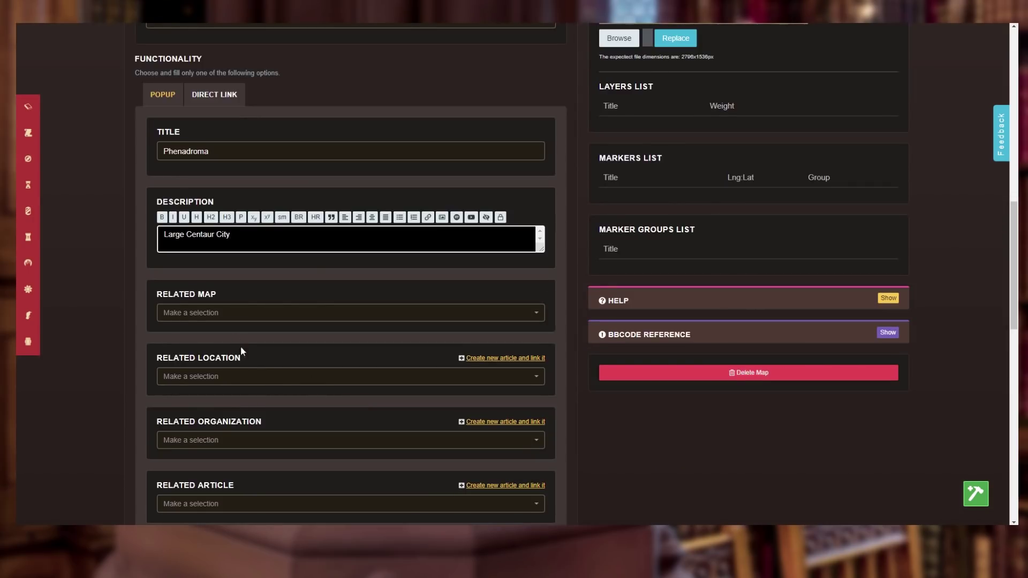
pyautogui.click(262, 376)
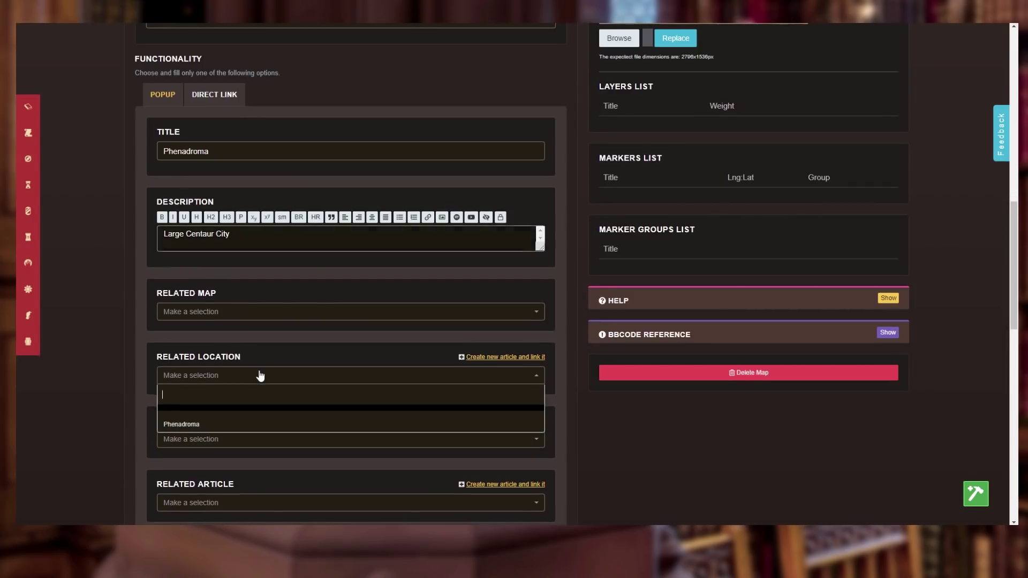
pyautogui.click(174, 425)
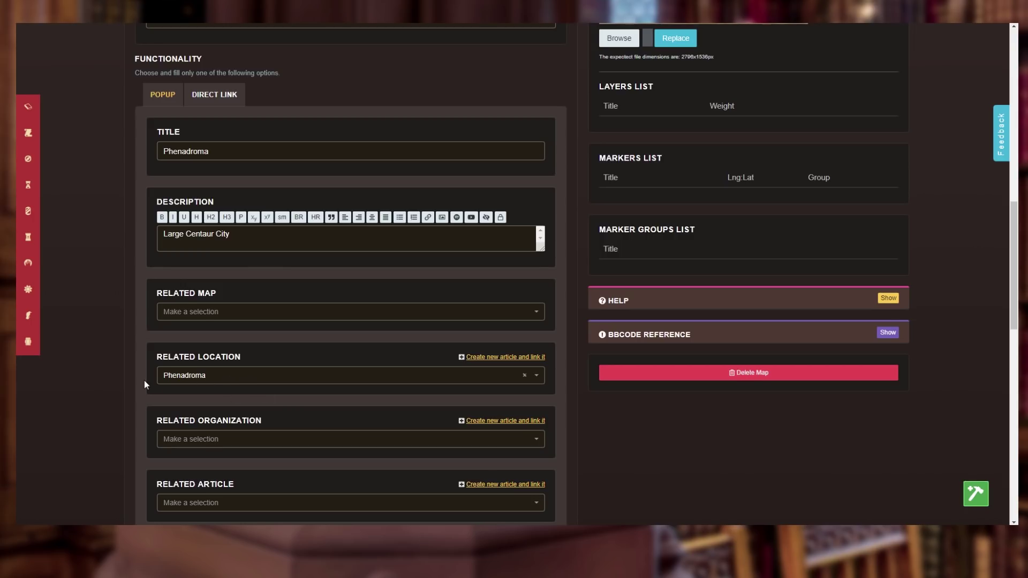
pyautogui.scroll(-3, 143, 380)
pyautogui.scroll(4, 709, 398)
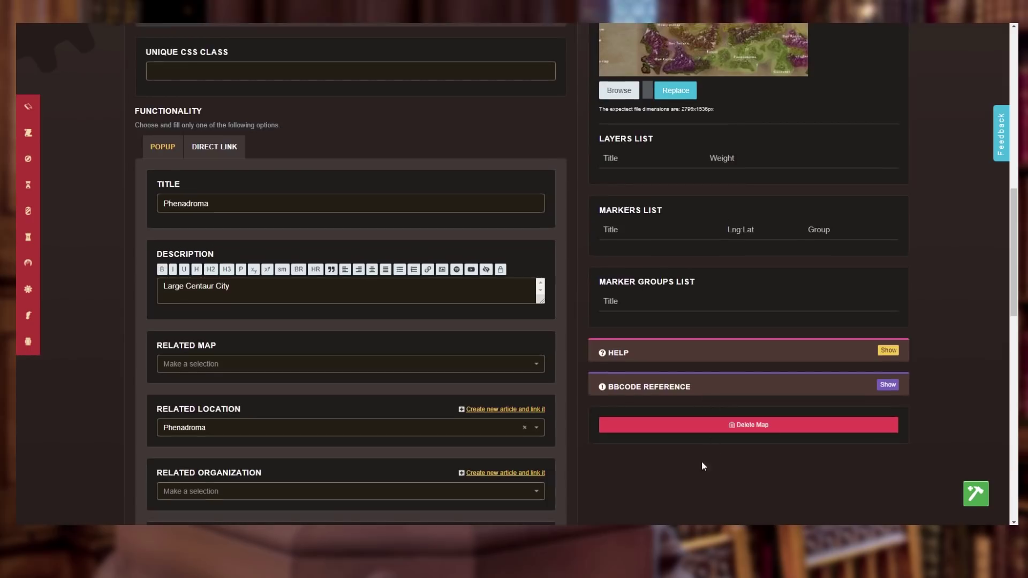
pyautogui.scroll(-13, 679, 471)
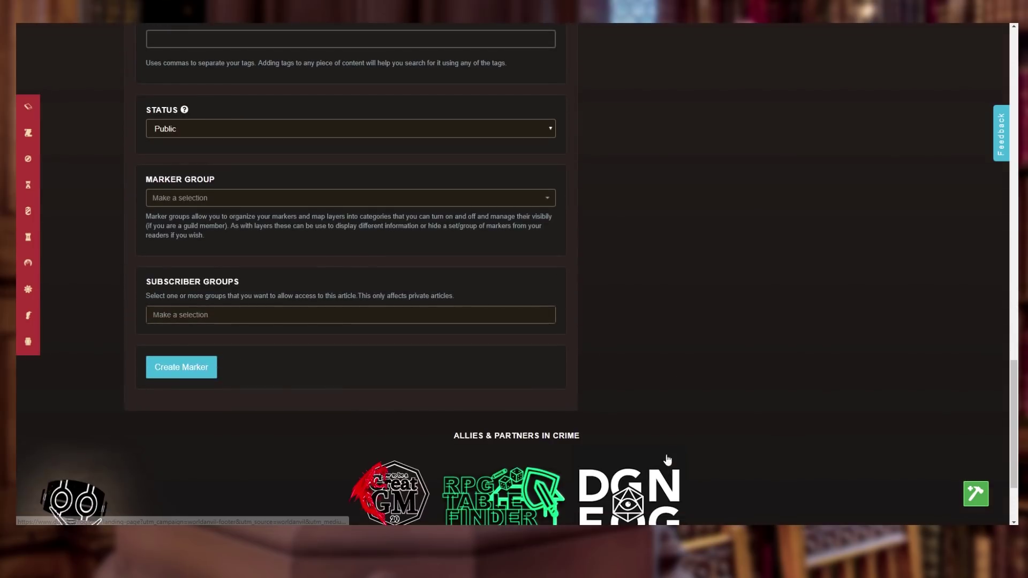
pyautogui.click(178, 366)
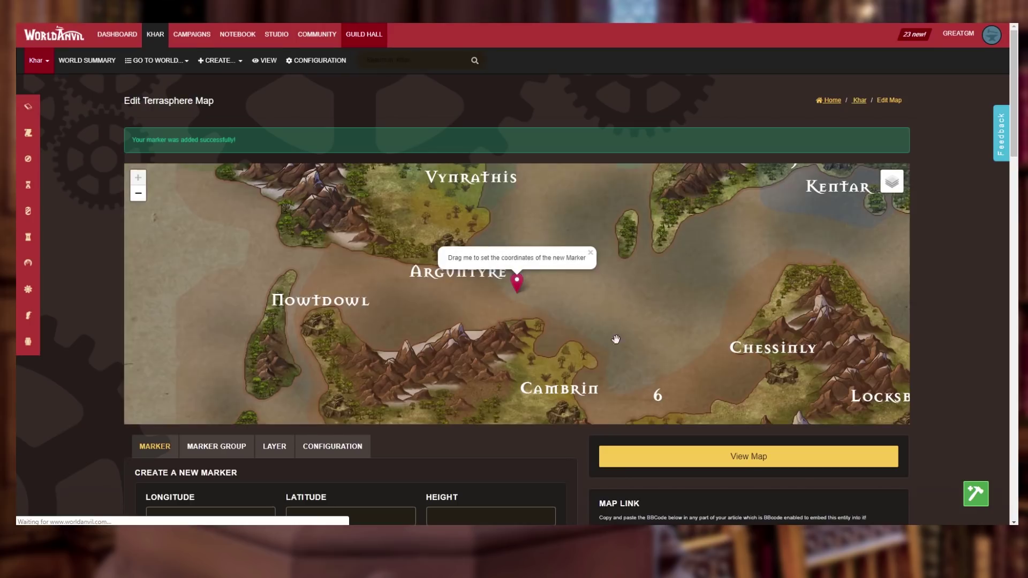
# Locate the Phenadroma marker on the Terrasphere map and check its placement
pyautogui.moveTo(616, 353); pyautogui.dragTo(379, 136)
pyautogui.moveTo(436, 312); pyautogui.dragTo(392, 193)
pyautogui.moveTo(474, 286); pyautogui.dragTo(469, 288)
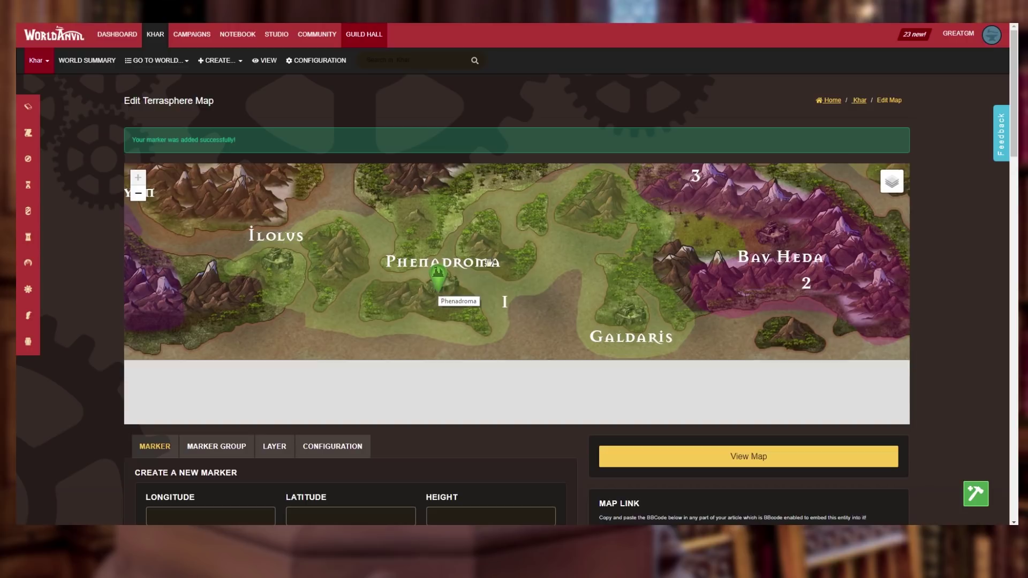
# Dismiss the placement hint on the new marker pin and check the Phenadroma marker on the wider Terrasphere map
pyautogui.scroll(-1, 517, 205)
pyautogui.scroll(-2, 517, 204)
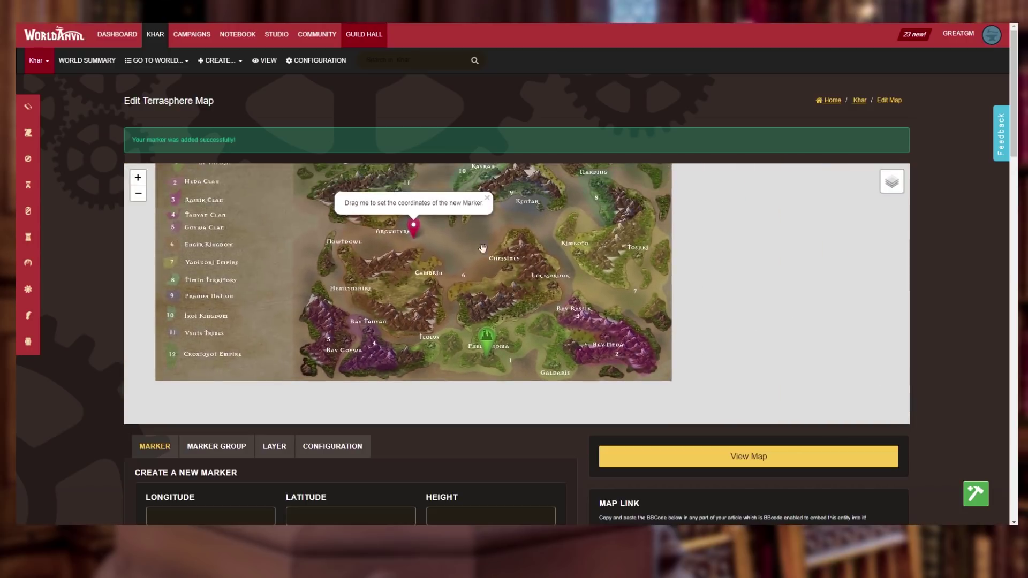
pyautogui.click(486, 197)
pyautogui.moveTo(502, 255); pyautogui.dragTo(514, 300)
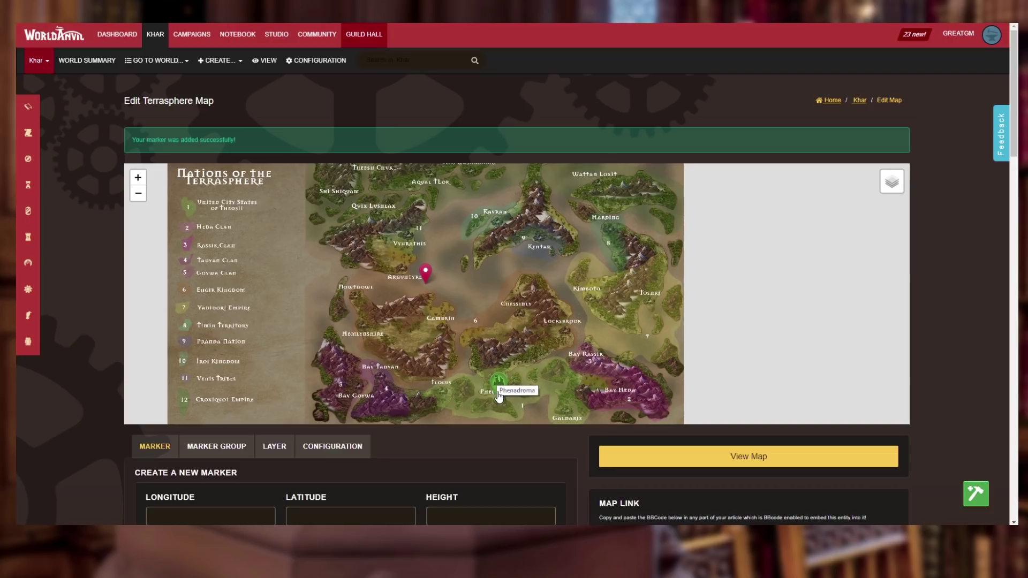
# Open the Terrasphere map's reader view and inspect the Phenadroma marker's popup and the surrounding lands
pyautogui.click(723, 456)
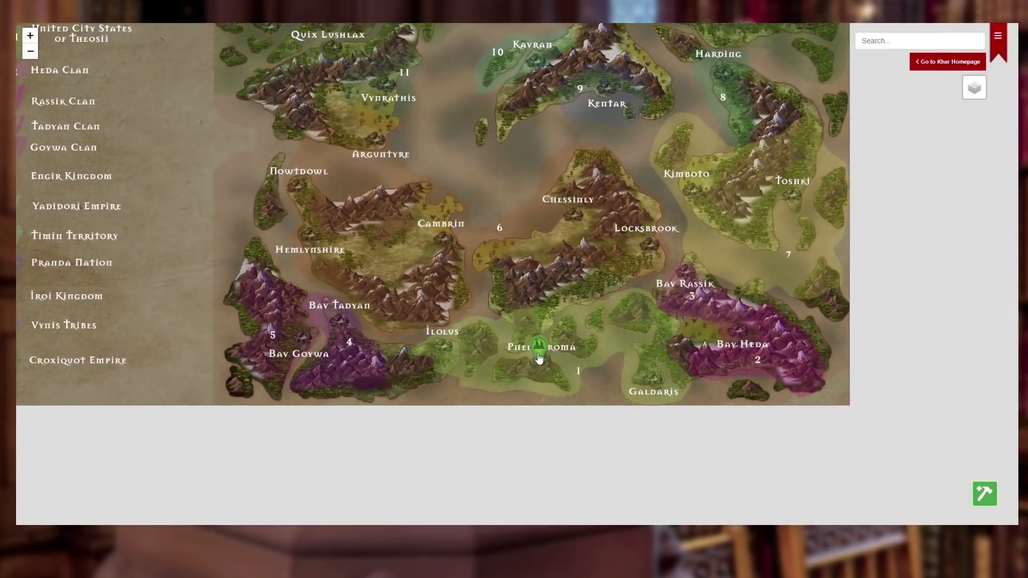
pyautogui.click(538, 348)
pyautogui.click(535, 283)
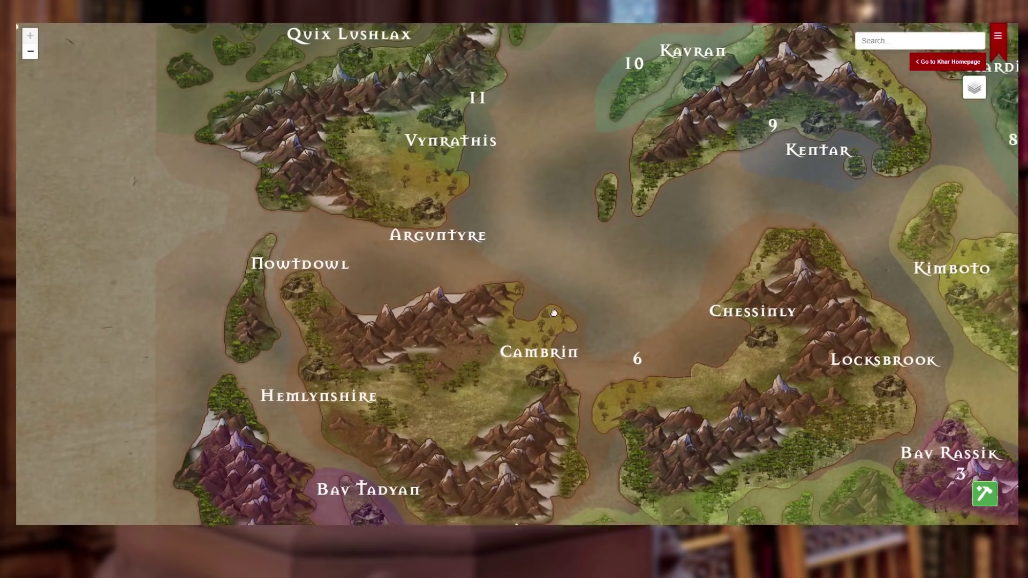
pyautogui.moveTo(554, 313); pyautogui.dragTo(415, 217)
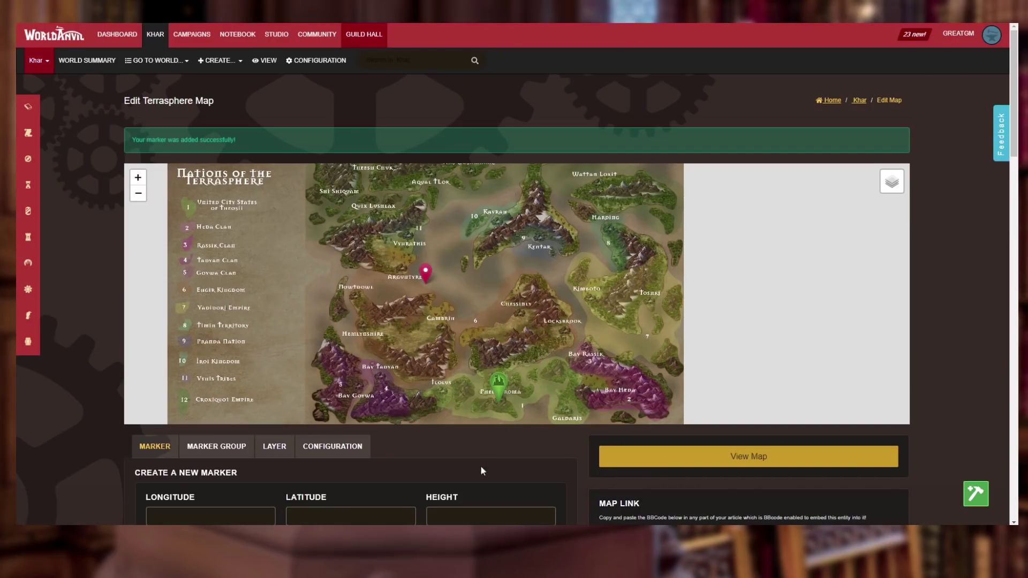
# Review the marker creation form on the map's edit page, including its popup, related article and access options
pyautogui.doubleClick(439, 467)
pyautogui.scroll(-4, 423, 439)
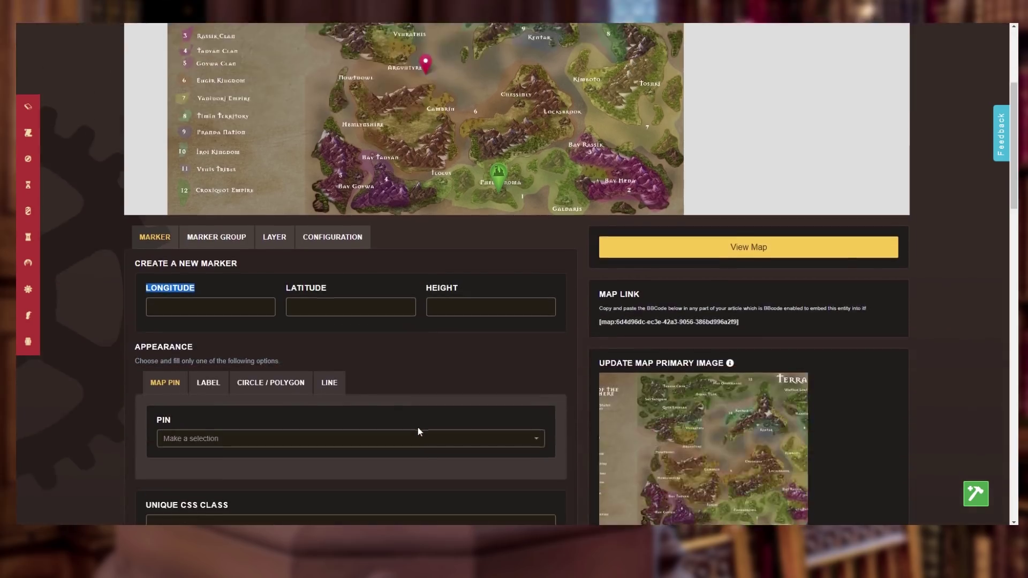
pyautogui.scroll(-20, 418, 430)
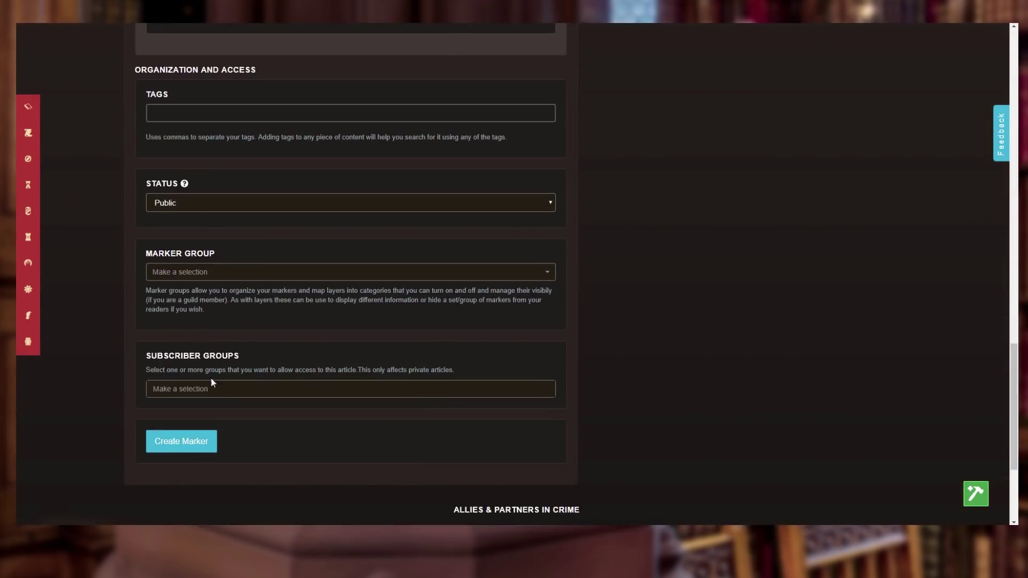
pyautogui.scroll(4, 288, 380)
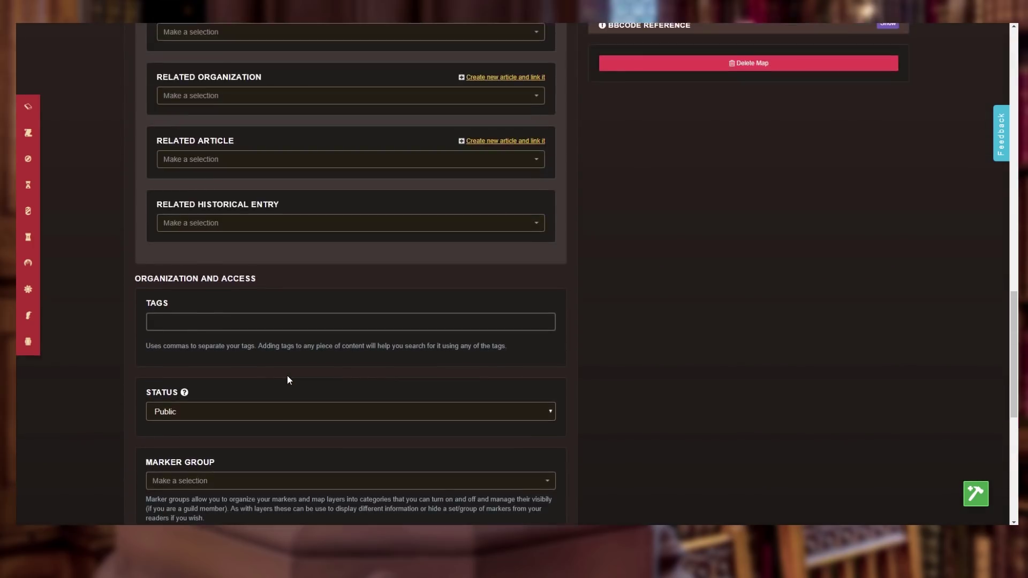
pyautogui.scroll(8, 288, 380)
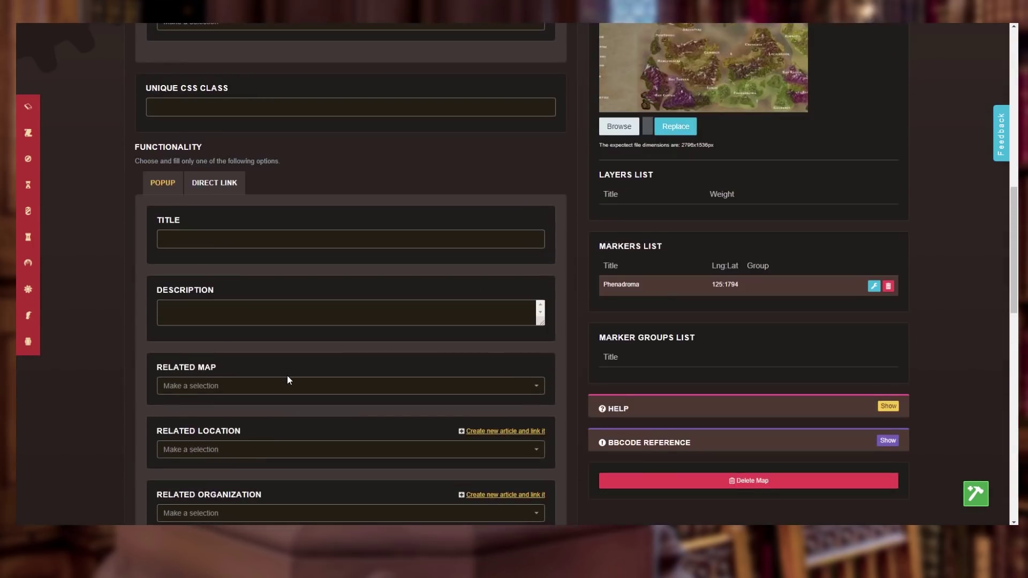
pyautogui.scroll(11, 288, 381)
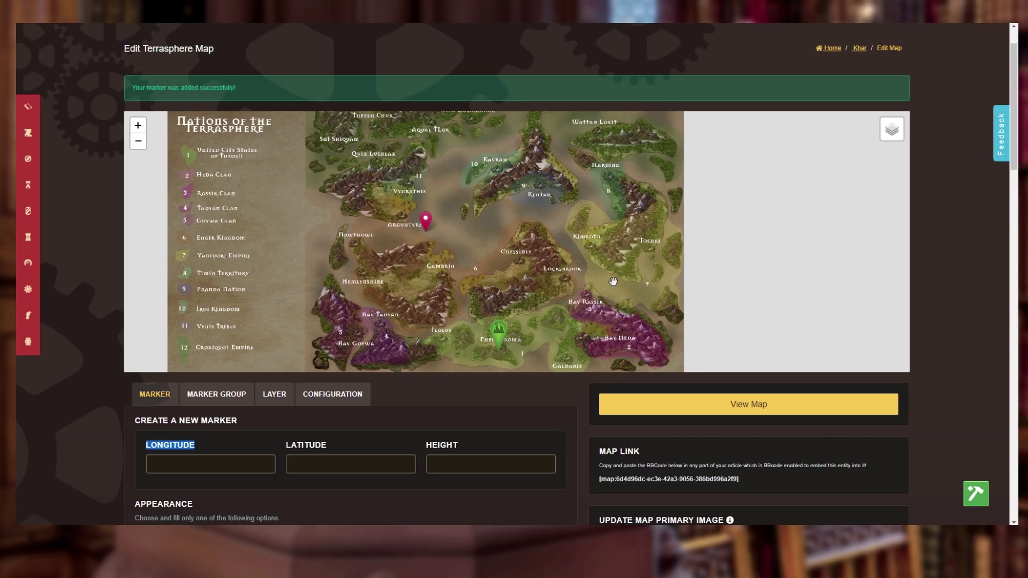
# Examine the lands around Phenadroma on the Terrasphere map, including Ilolus, Locksbrook, Bay Rassik and Bay Heda
pyautogui.moveTo(571, 287); pyautogui.dragTo(535, 227)
pyautogui.scroll(3, 463, 268)
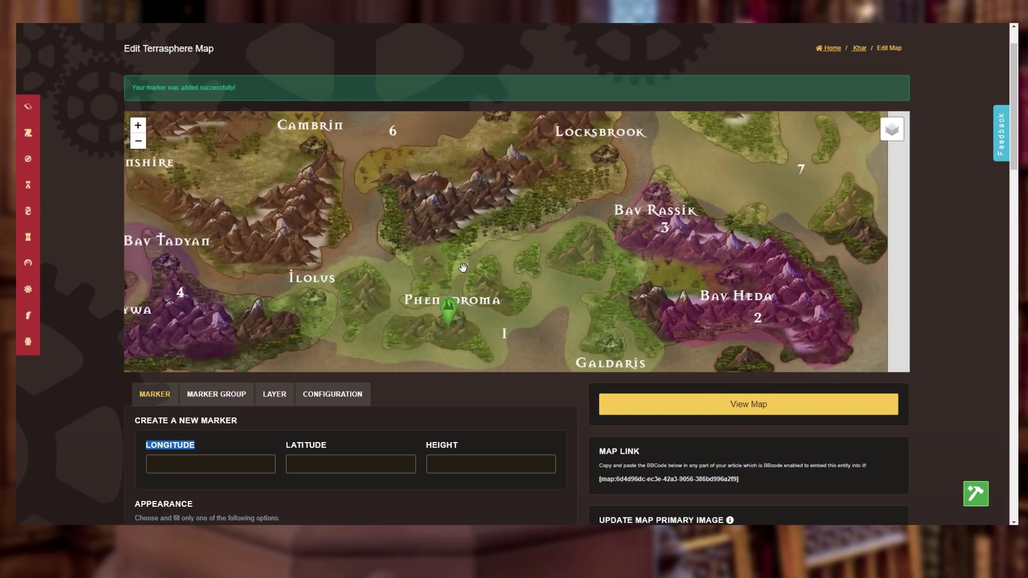
pyautogui.scroll(1, 463, 267)
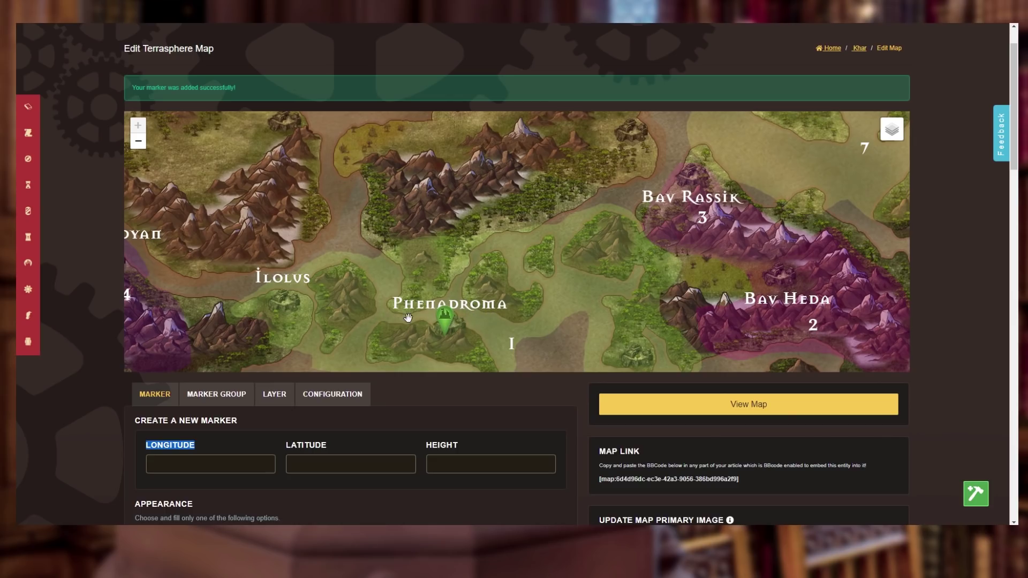
pyautogui.moveTo(477, 224); pyautogui.dragTo(475, 269)
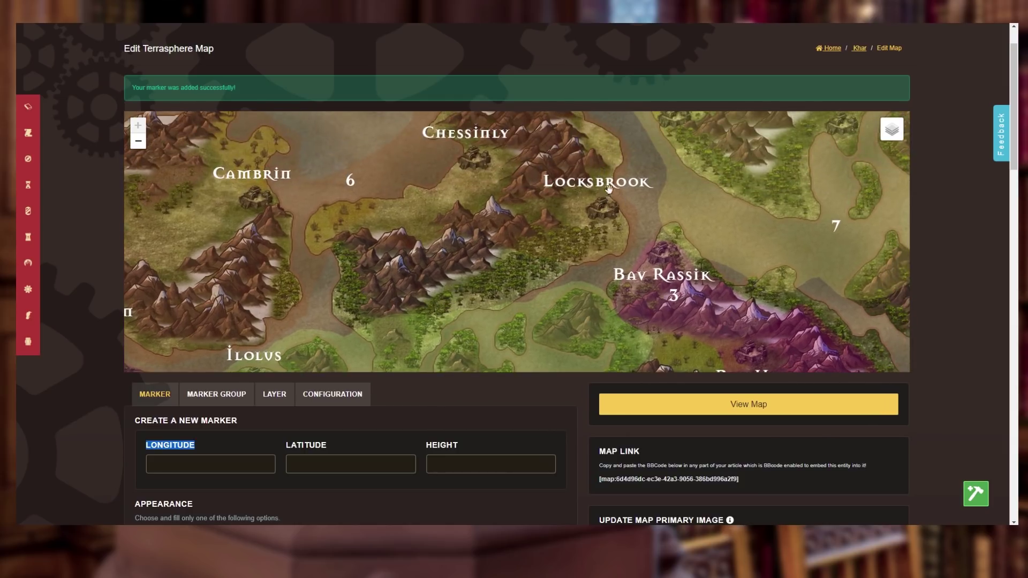
pyautogui.moveTo(481, 302); pyautogui.dragTo(504, 234)
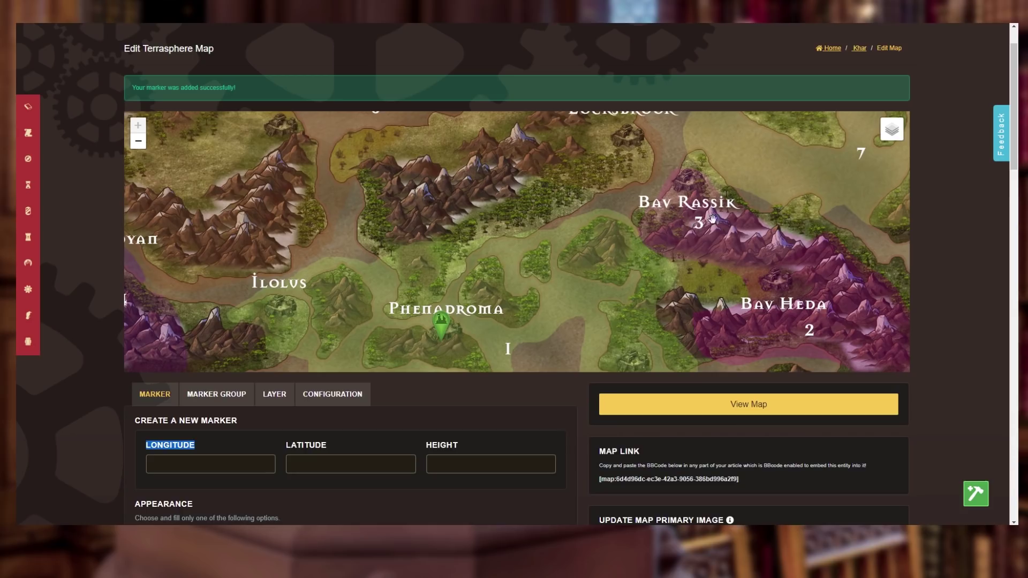
pyautogui.moveTo(612, 198); pyautogui.dragTo(523, 248)
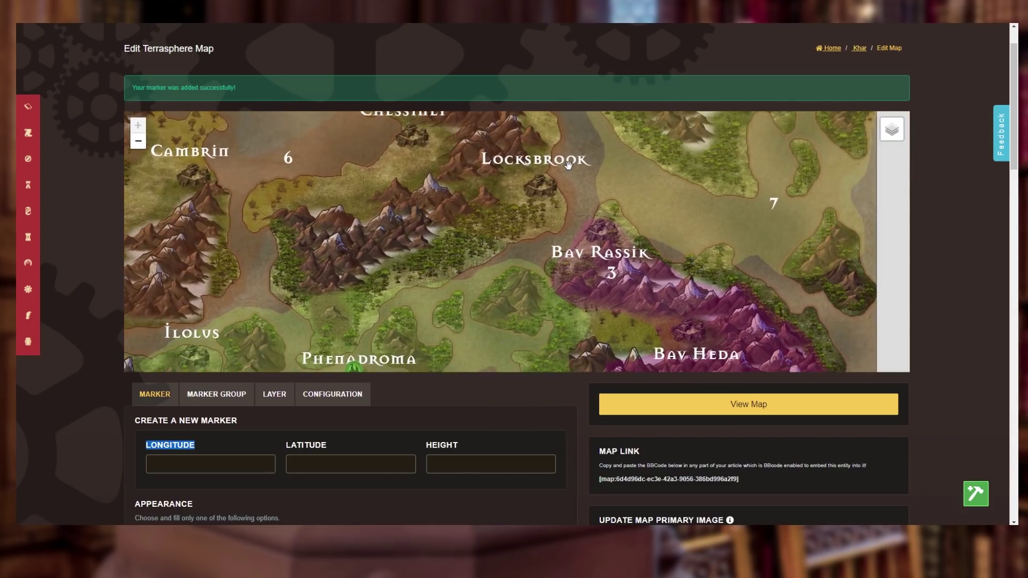
pyautogui.moveTo(428, 288); pyautogui.dragTo(484, 261)
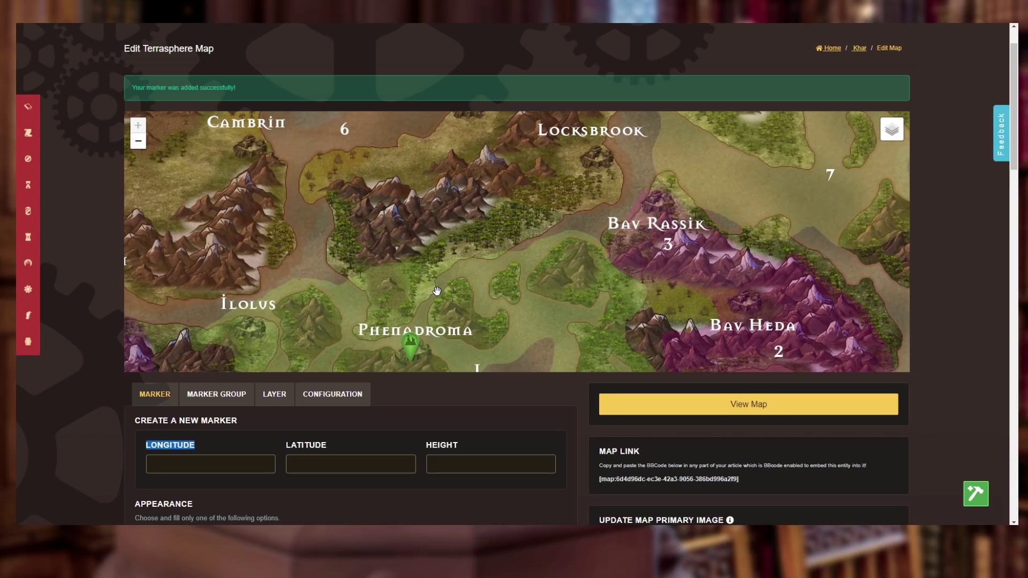
pyautogui.moveTo(412, 286); pyautogui.dragTo(424, 253)
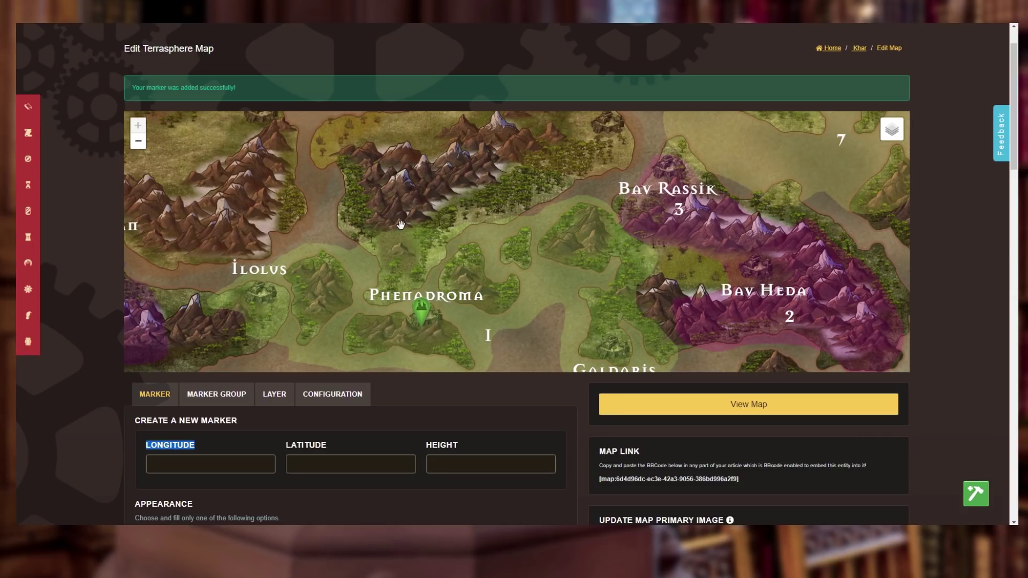
pyautogui.scroll(-1, 397, 251)
pyautogui.scroll(1, 398, 255)
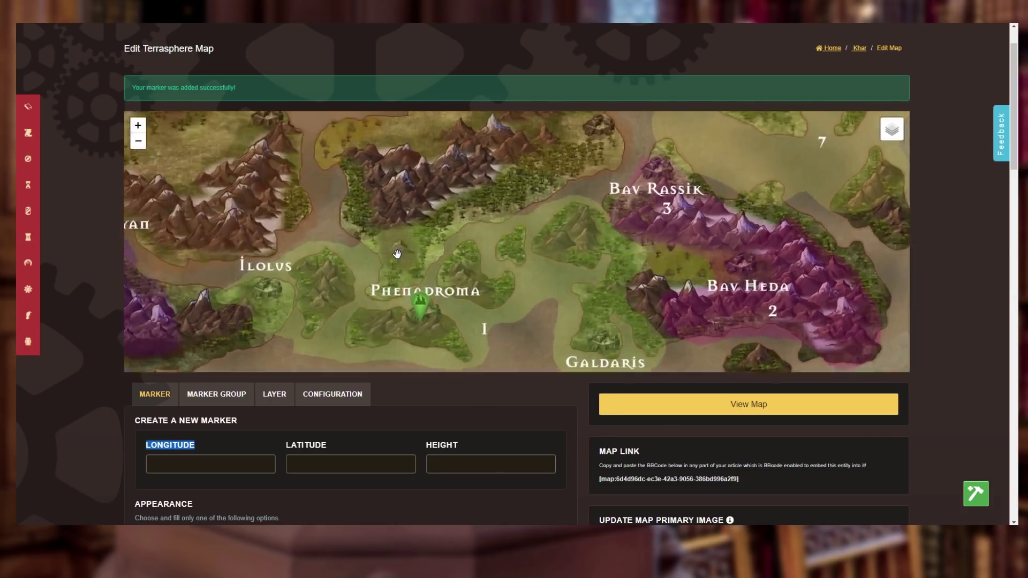
# Go to the Khar world's list of articles
pyautogui.scroll(1, 94, 266)
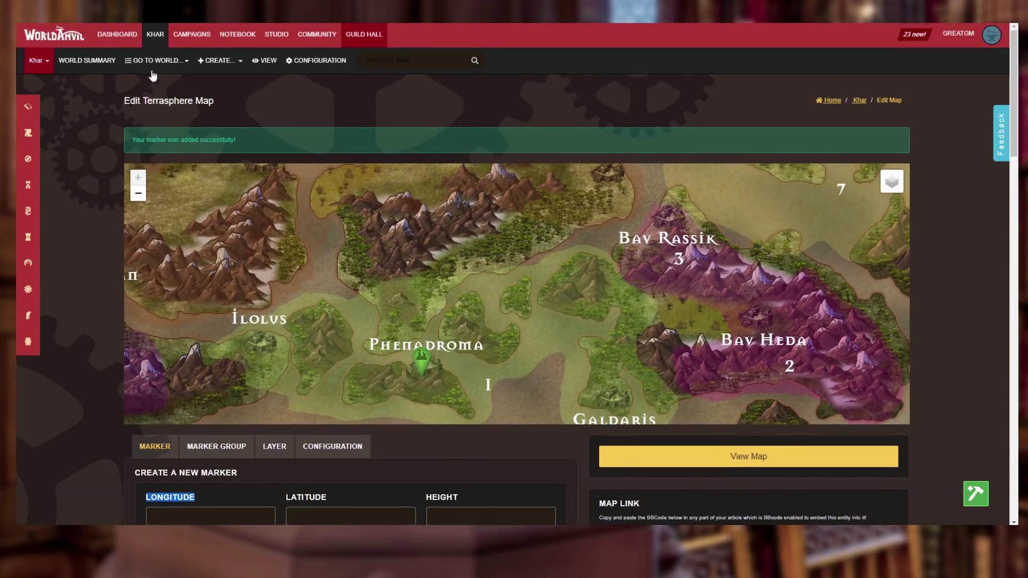
pyautogui.click(151, 62)
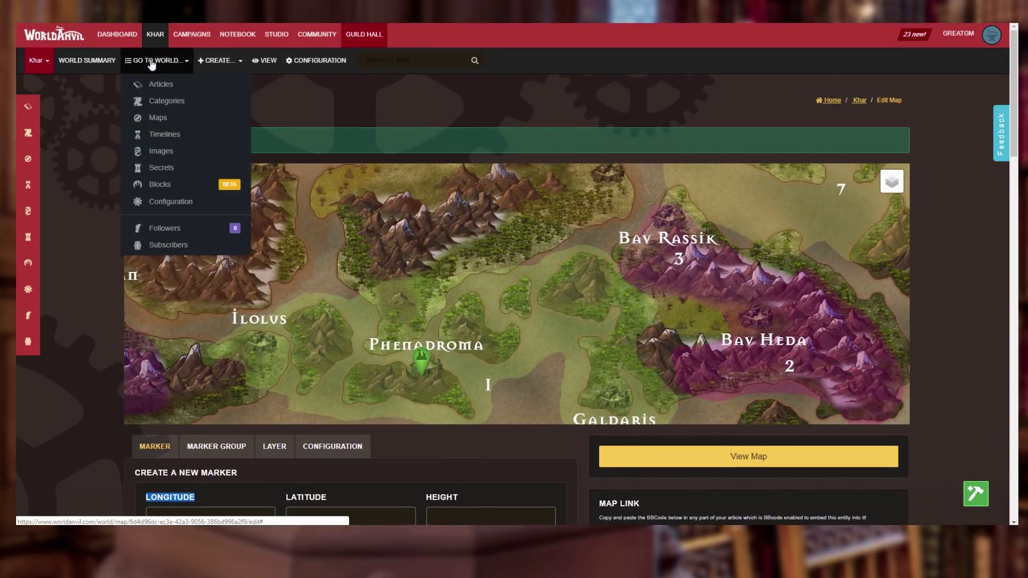
pyautogui.click(161, 85)
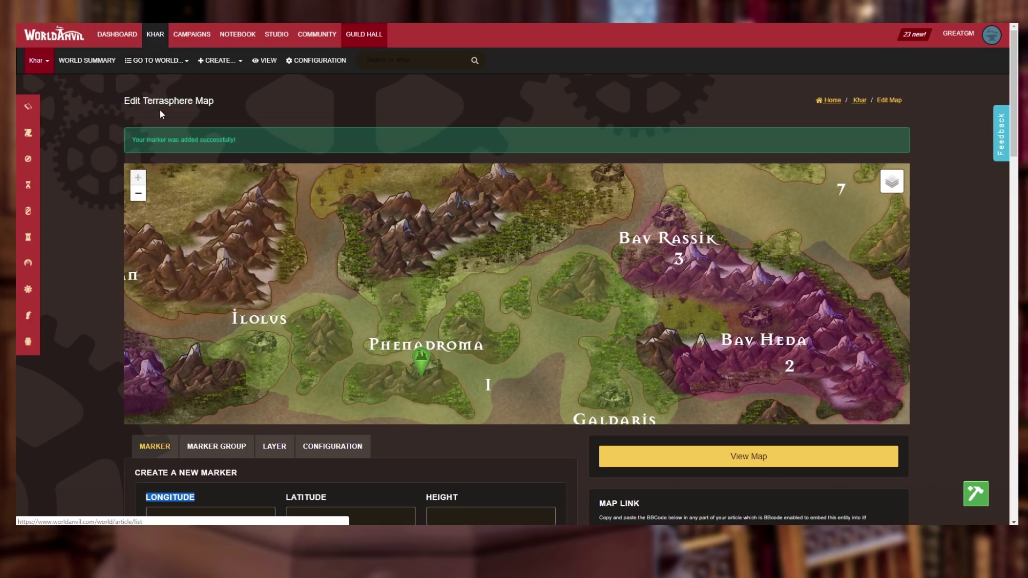